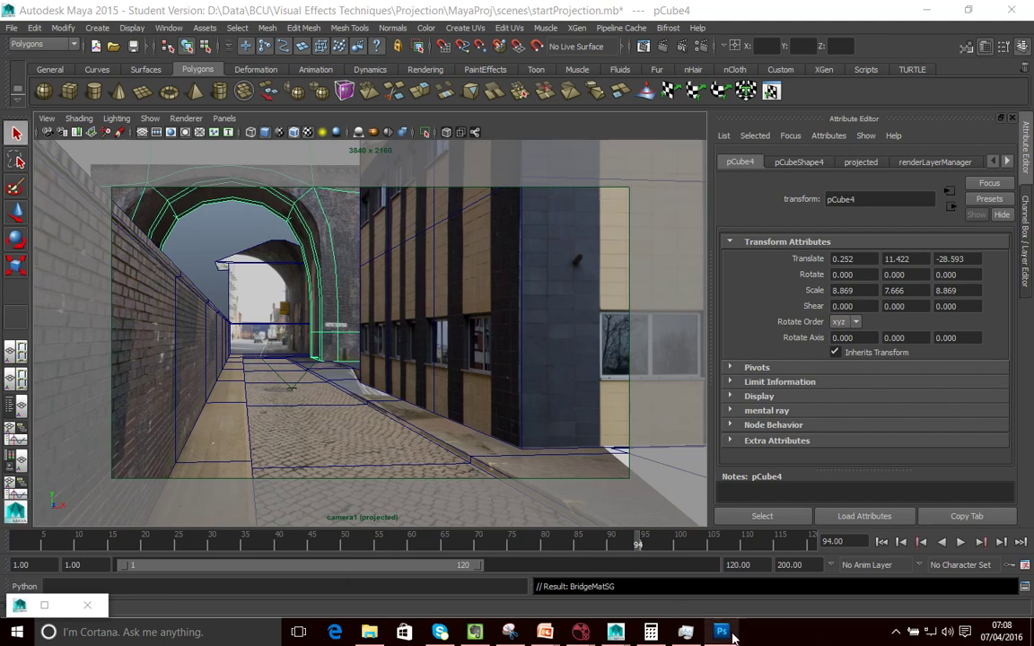
- Switch to Photoshop and show the path layer, the Layer 0 wireframe, and the hidden wall patch, wall, road and photo layers
{"action": "key", "text": "alt+Tab"}
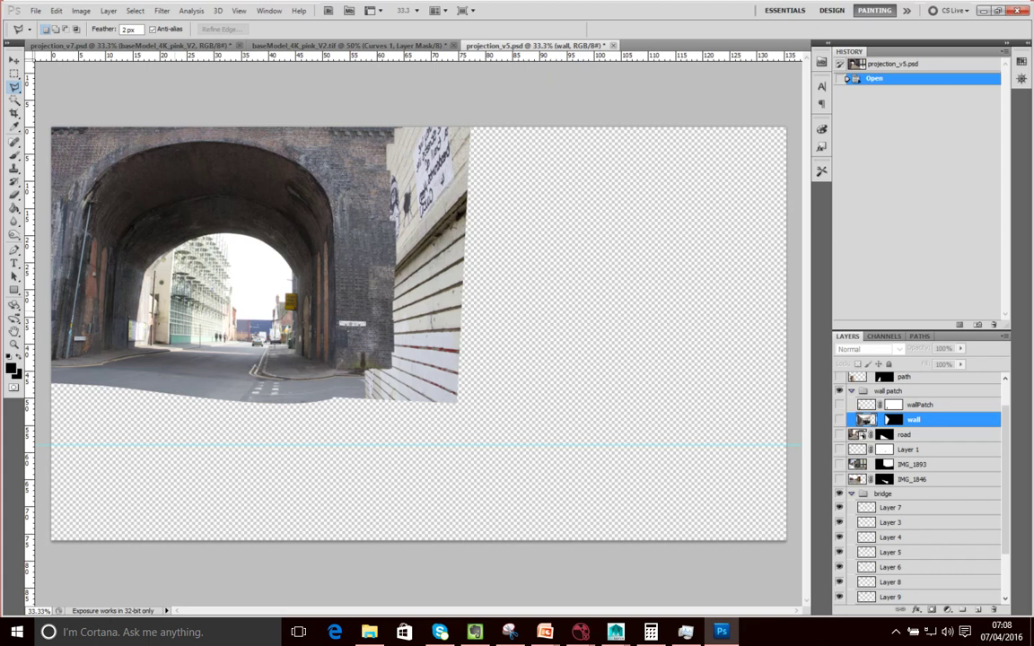
{"action": "left_click", "coordinate": [840, 378]}
{"action": "scroll", "coordinate": [859, 400], "scroll_direction": "up", "scroll_amount": 2}
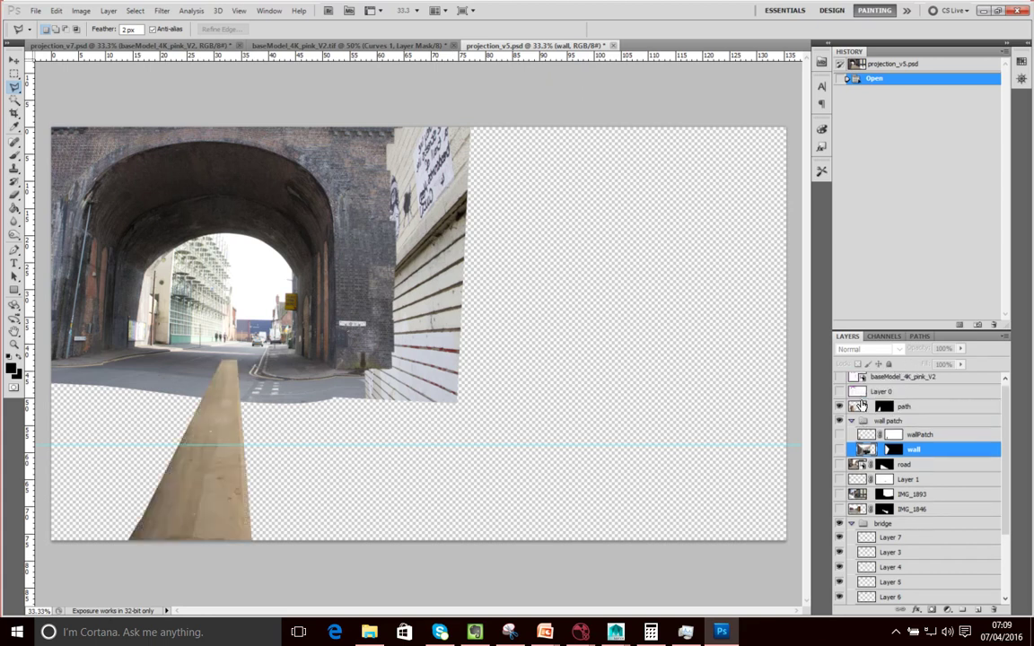
{"action": "left_click", "coordinate": [841, 395]}
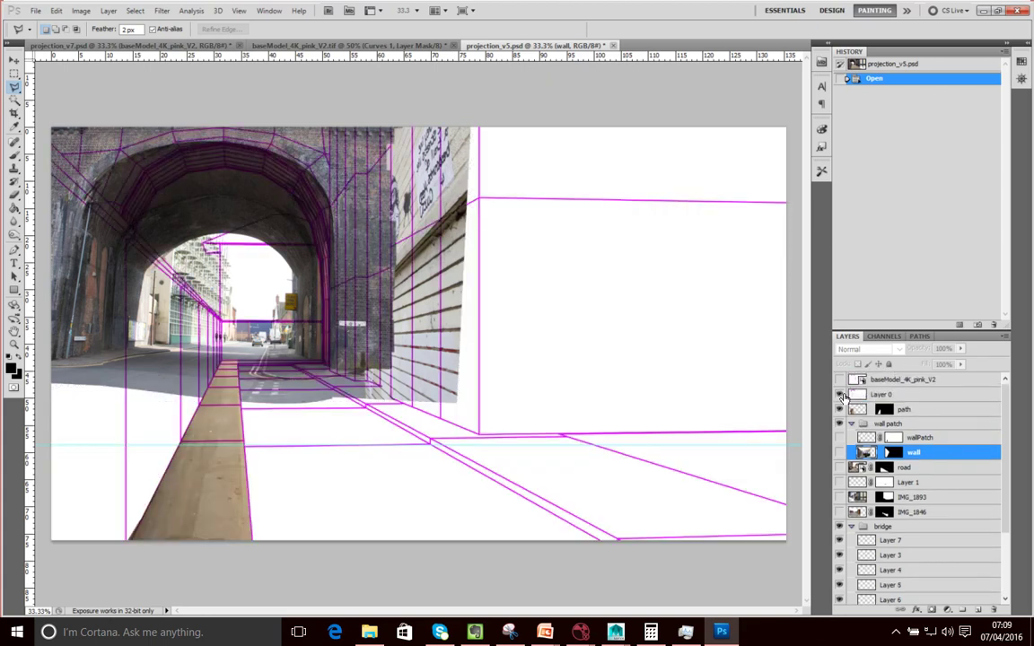
{"action": "left_click_drag", "start_coordinate": [841, 460], "coordinate": [840, 514]}
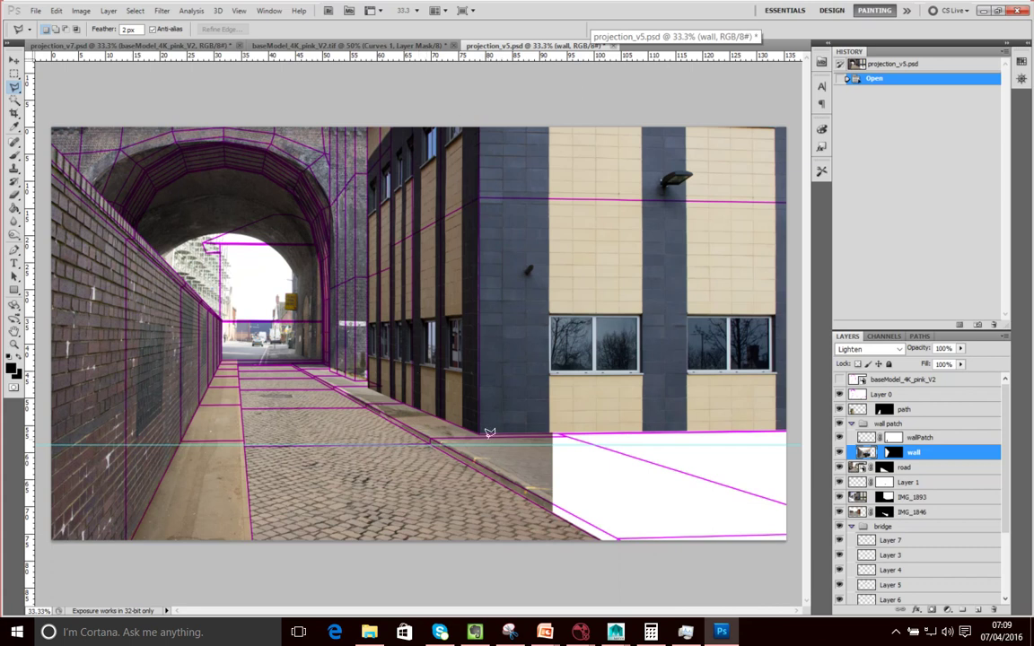
- Switch back to Maya, widen the bridge arch to an X scale of about 10.8, and reposition it at about X -0.265
{"action": "mouse_move", "coordinate": [616, 632]}
{"action": "left_click", "coordinate": [665, 584]}
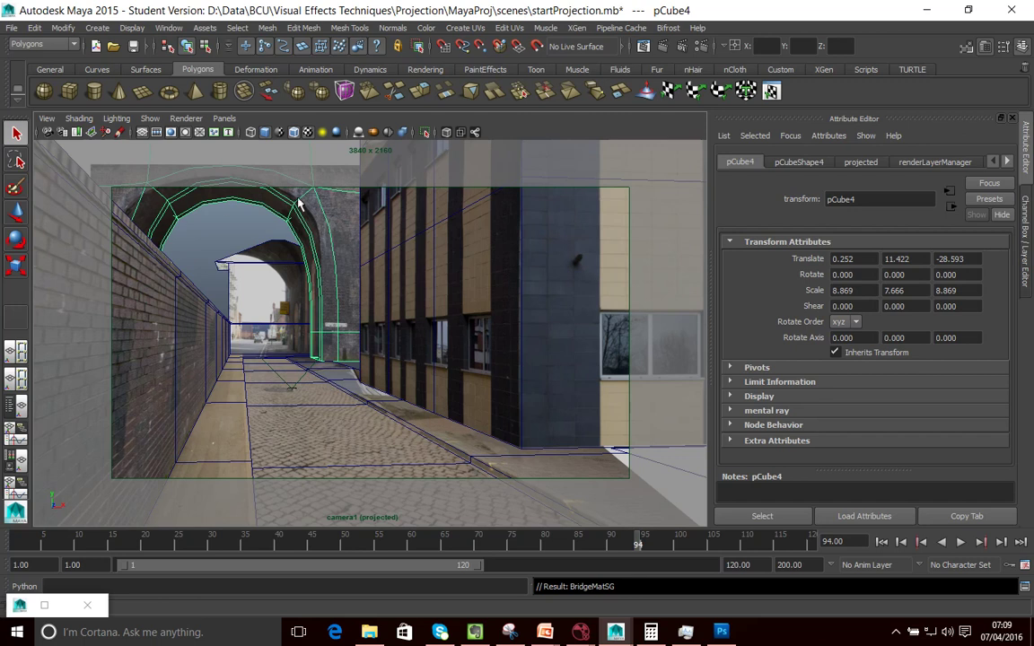
{"action": "left_click", "coordinate": [340, 239]}
{"action": "left_click", "coordinate": [291, 283]}
{"action": "left_click", "coordinate": [329, 258]}
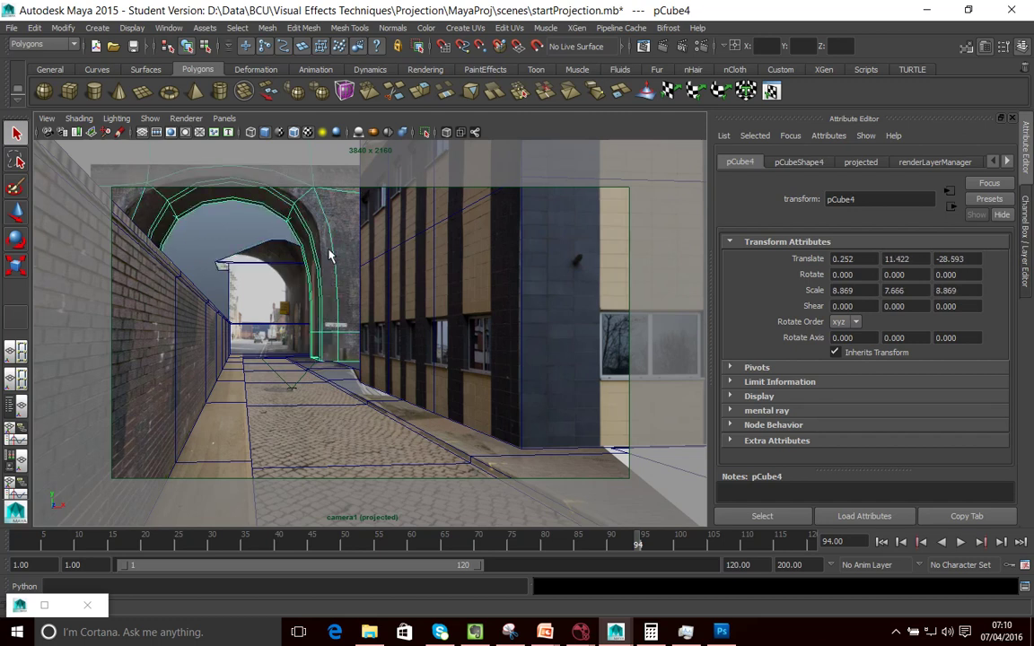
{"action": "left_click", "coordinate": [16, 265]}
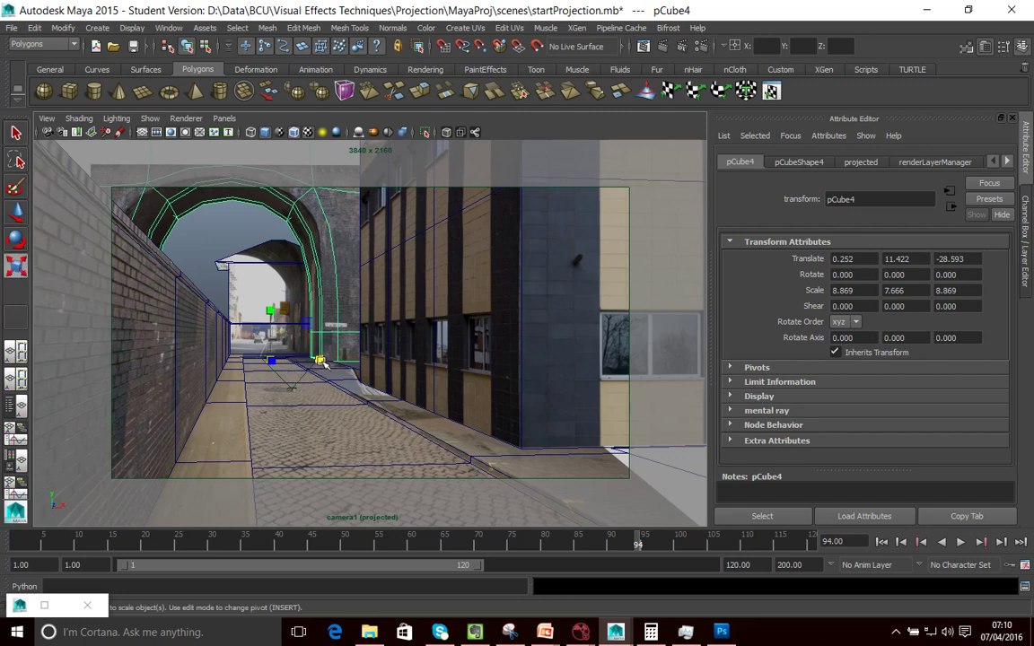
{"action": "mouse_move", "coordinate": [321, 361]}
{"action": "left_mouse_down"}
{"action": "mouse_move", "coordinate": [337, 359]}
{"action": "mouse_move", "coordinate": [319, 361]}
{"action": "left_mouse_up"}
{"action": "left_click", "coordinate": [15, 213]}
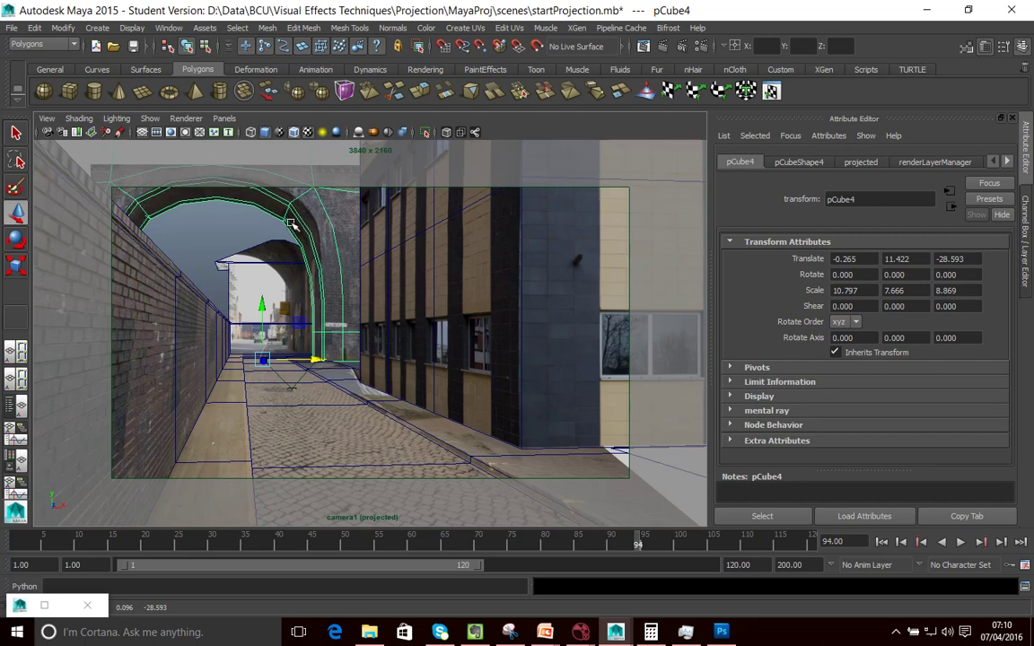
- Select the edges at the arch's upper-right corner and move them up and outward to follow the photographed curve
{"action": "right_click_drag", "start_coordinate": [285, 214], "coordinate": [288, 180]}
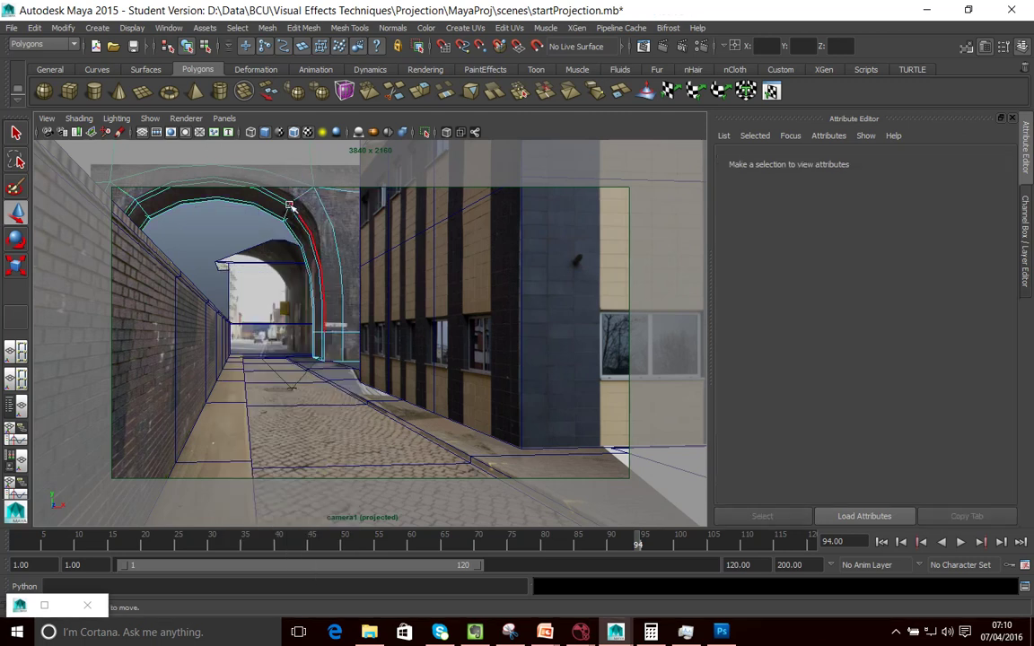
{"action": "left_click", "coordinate": [292, 214]}
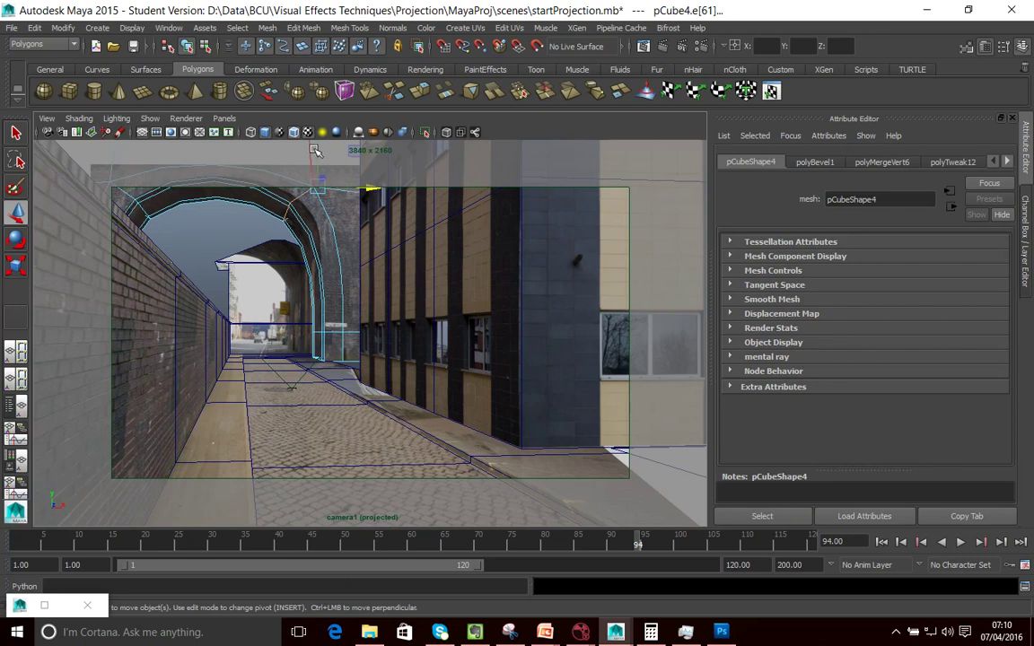
{"action": "left_click_drag", "start_coordinate": [321, 151], "coordinate": [320, 139]}
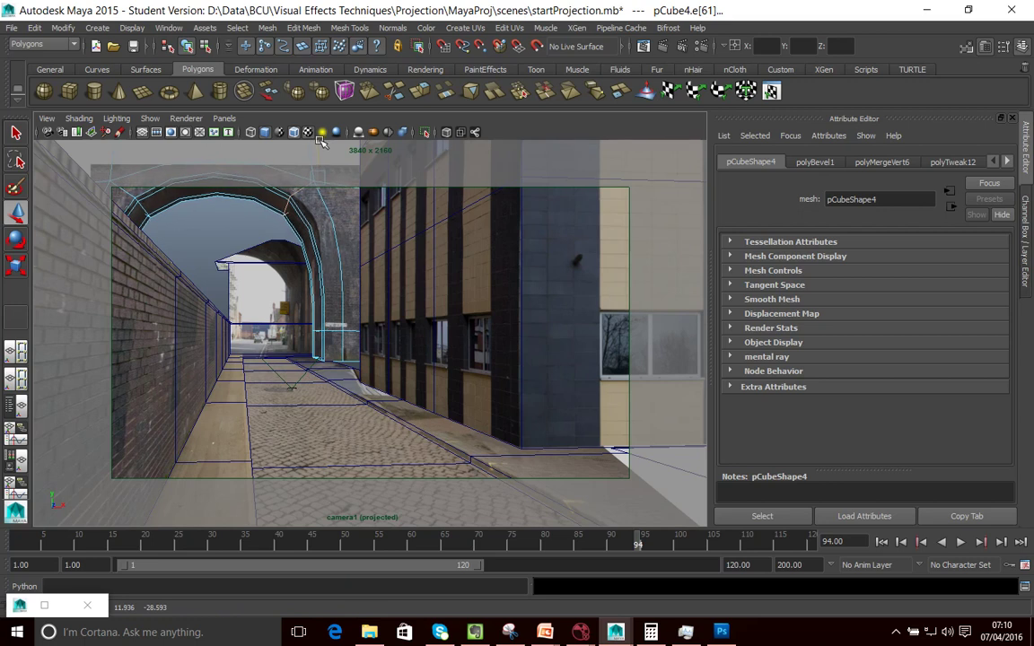
{"action": "key", "text": "w"}
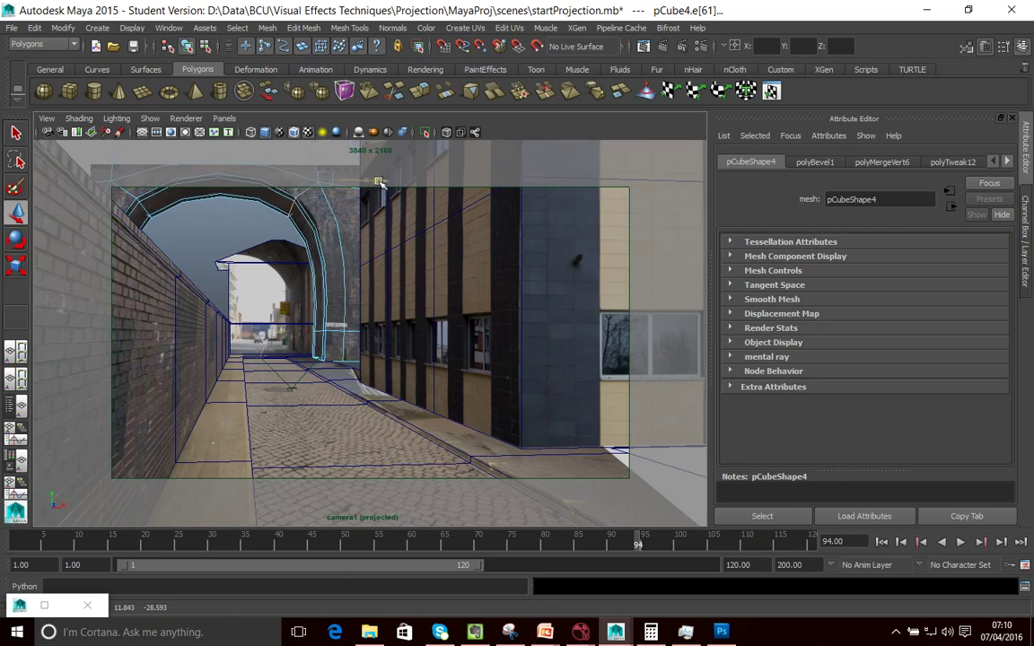
{"action": "left_click", "coordinate": [293, 166]}
{"action": "left_click", "coordinate": [263, 191]}
{"action": "left_click_drag", "start_coordinate": [329, 150], "coordinate": [327, 157]}
{"action": "left_click_drag", "start_coordinate": [378, 189], "coordinate": [381, 189]}
{"action": "left_click_drag", "start_coordinate": [329, 158], "coordinate": [328, 155]}
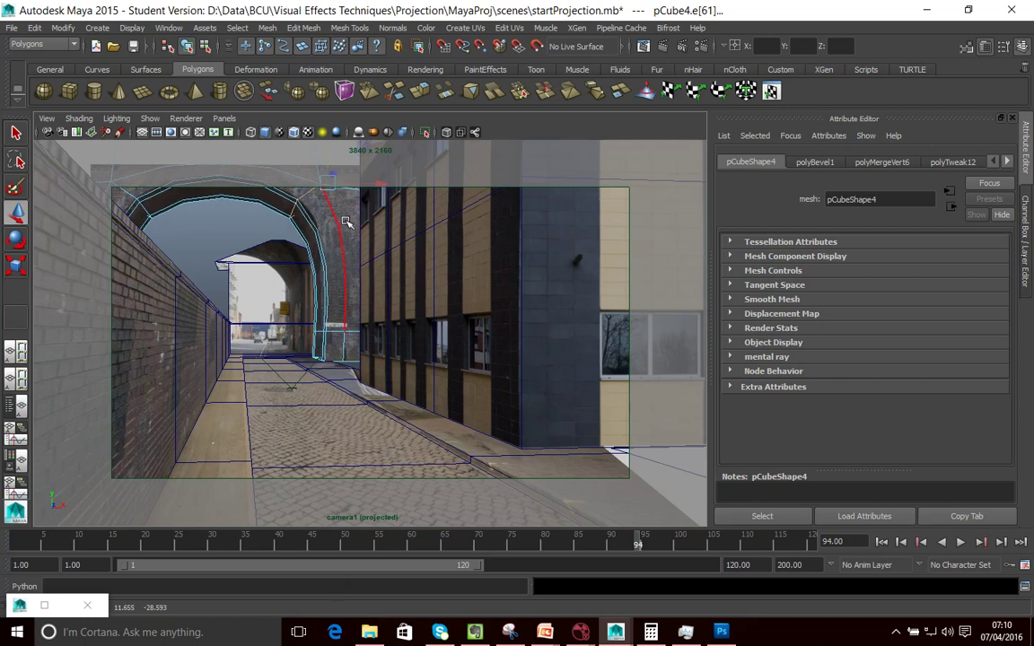
{"action": "left_click", "coordinate": [303, 193]}
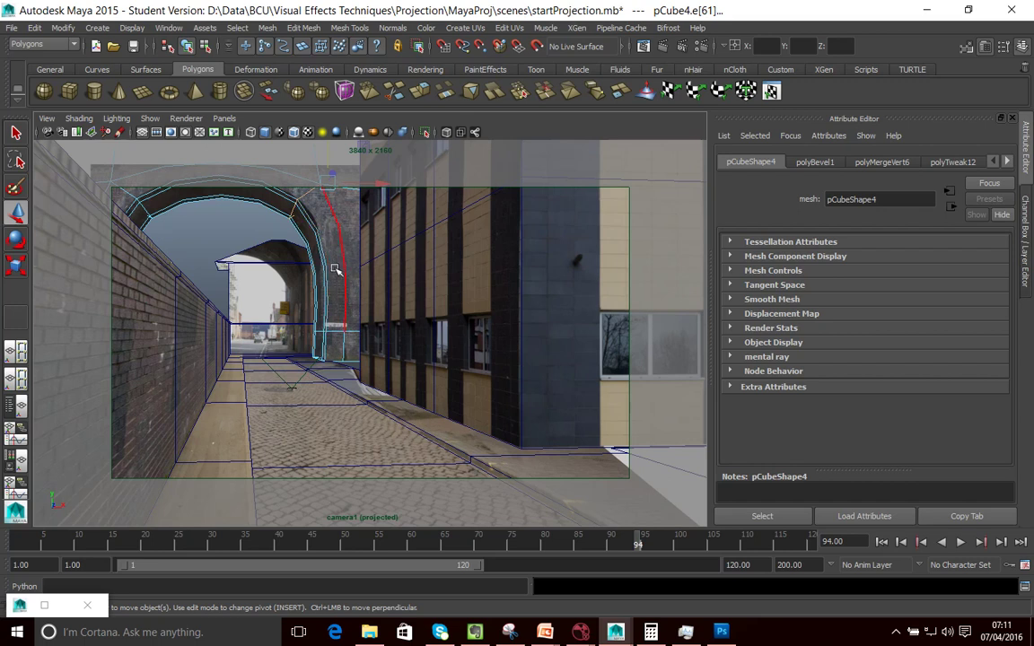
- Reselect the whole bridge object and enable Display Subdivisions in its Smooth Mesh settings
{"action": "right_click", "coordinate": [332, 262]}
{"action": "right_click_drag", "start_coordinate": [332, 262], "coordinate": [397, 245]}
{"action": "left_click", "coordinate": [342, 260]}
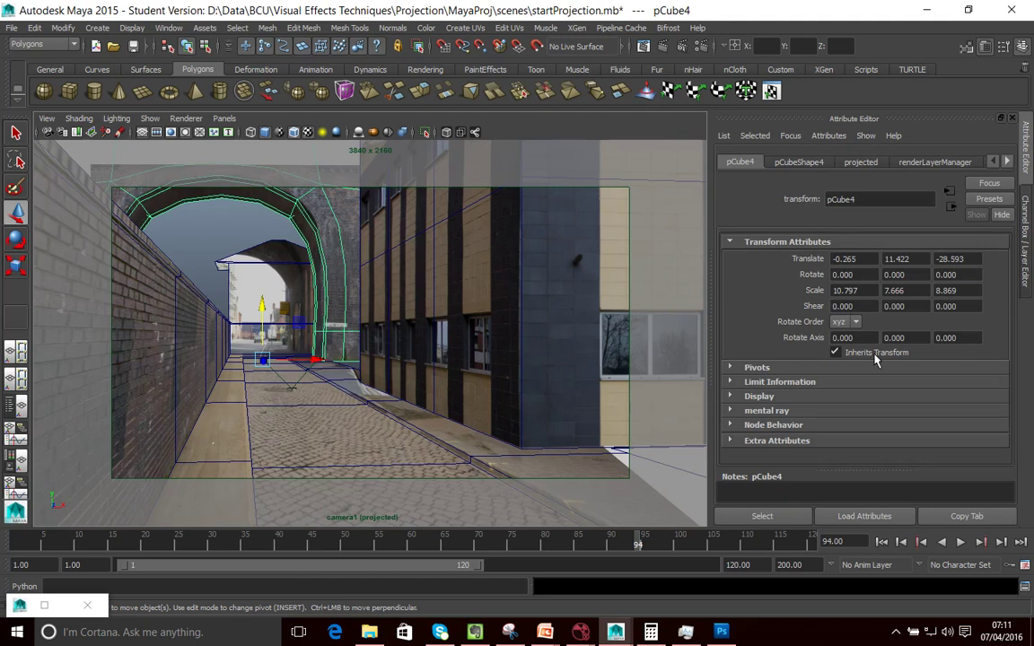
{"action": "left_click", "coordinate": [730, 396]}
{"action": "left_click", "coordinate": [731, 397]}
{"action": "left_click", "coordinate": [808, 163]}
{"action": "left_click", "coordinate": [737, 163]}
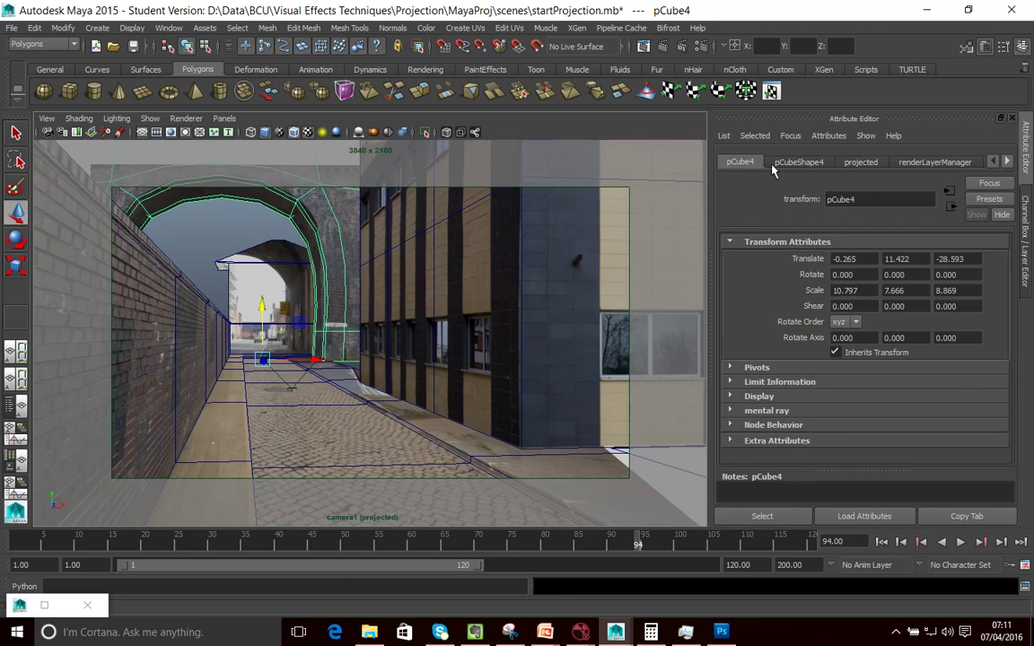
{"action": "left_click", "coordinate": [802, 164]}
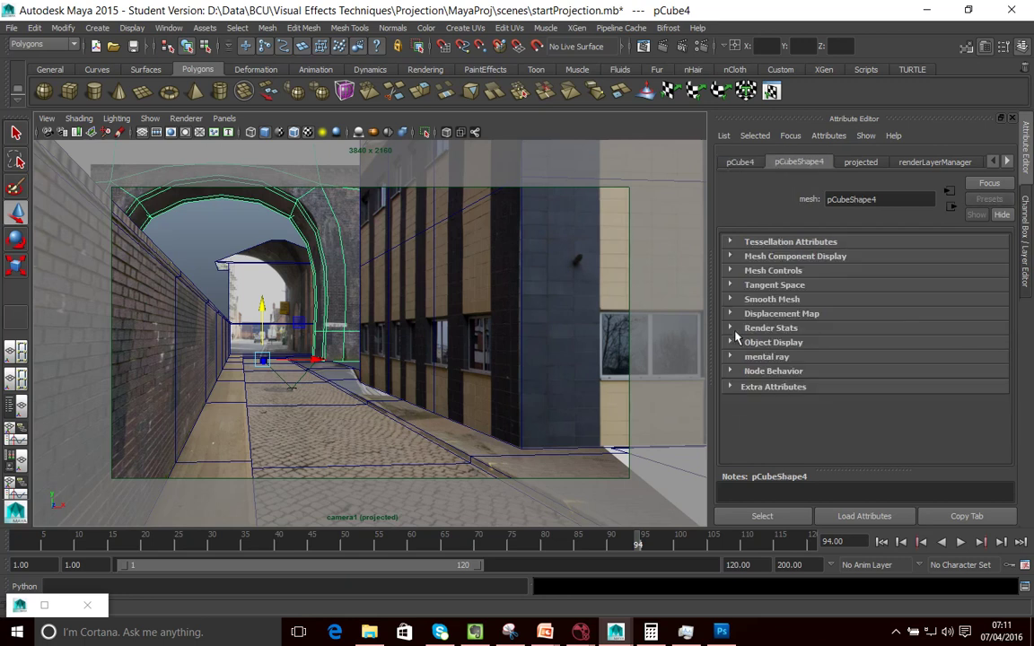
{"action": "left_click", "coordinate": [730, 299]}
{"action": "scroll", "coordinate": [804, 332], "scroll_direction": "down", "scroll_amount": 3}
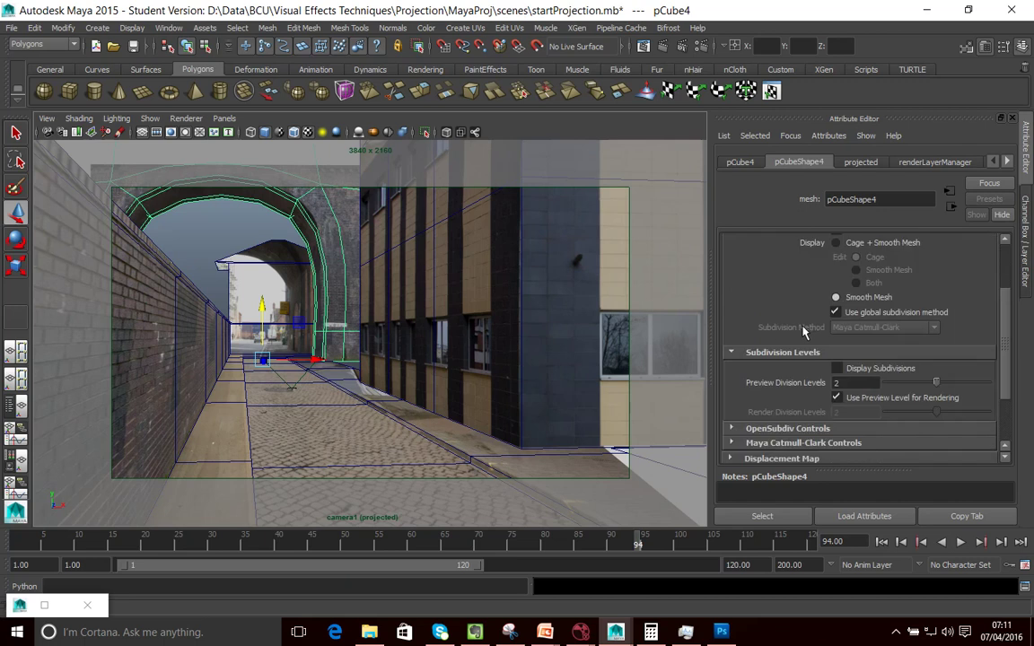
{"action": "left_click", "coordinate": [839, 369]}
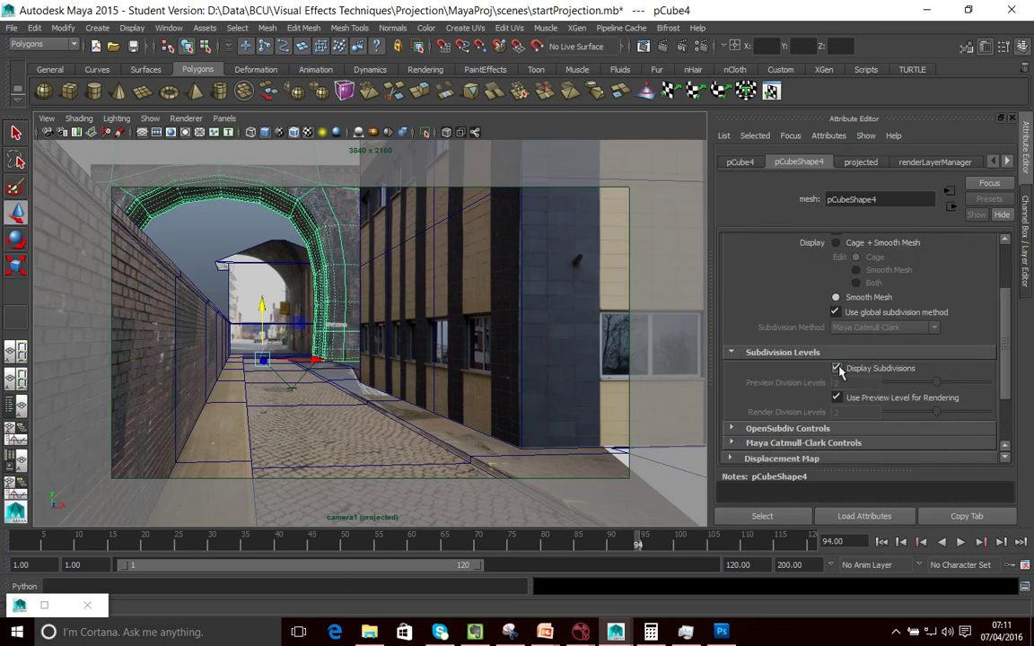
{"action": "left_click", "coordinate": [838, 369]}
{"action": "left_click", "coordinate": [839, 369]}
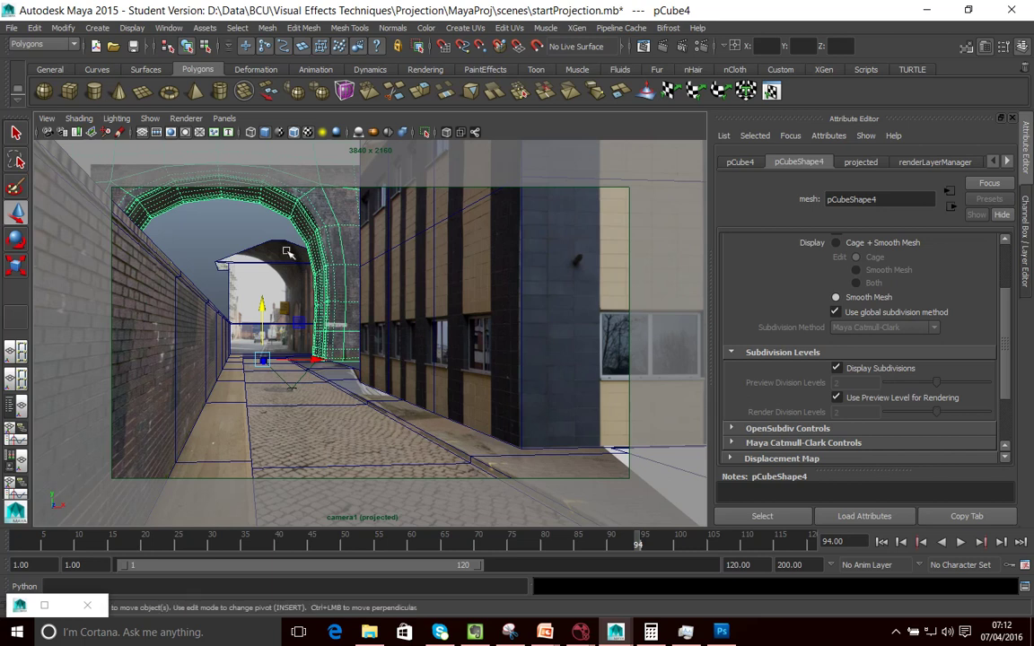
- Convert the bridge's smooth mesh preview to polygons and clear the selection
{"action": "left_click", "coordinate": [62, 28]}
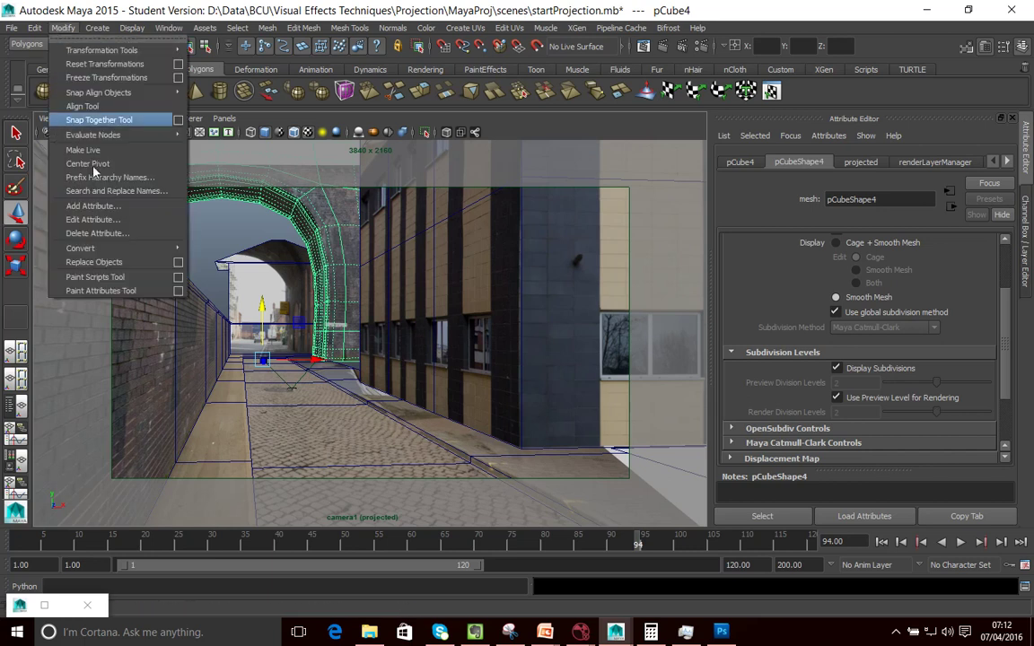
{"action": "mouse_move", "coordinate": [117, 253]}
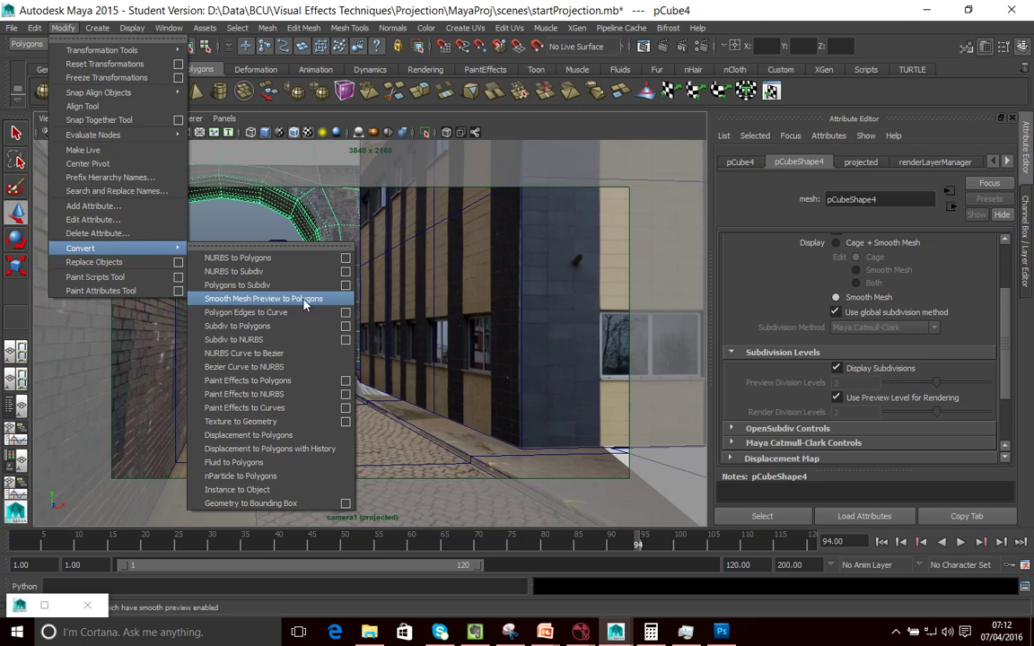
{"action": "left_click", "coordinate": [269, 299]}
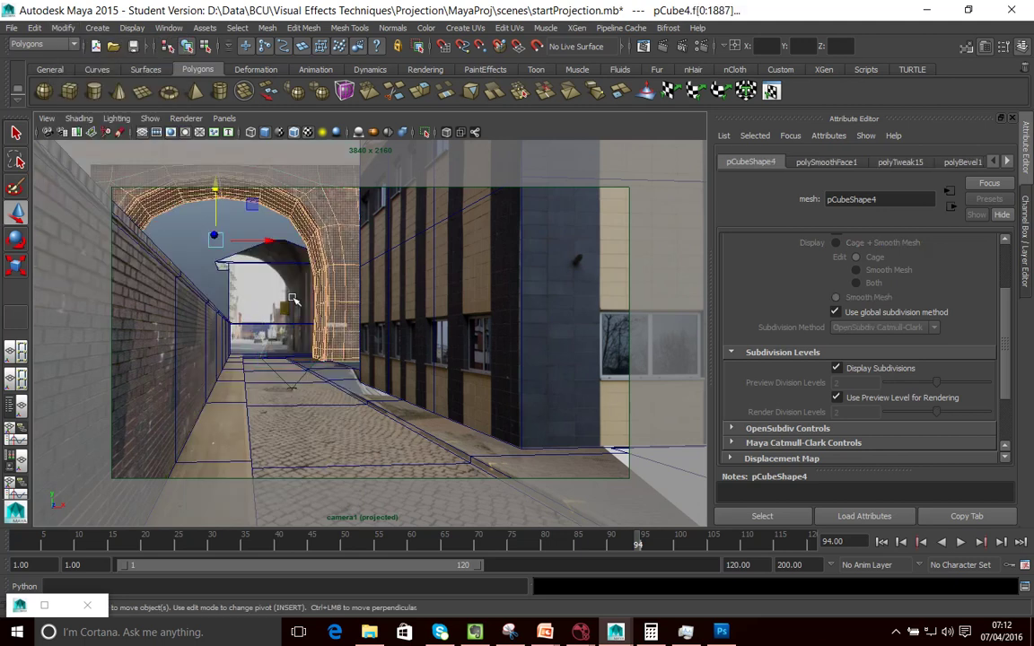
{"action": "left_click", "coordinate": [178, 243]}
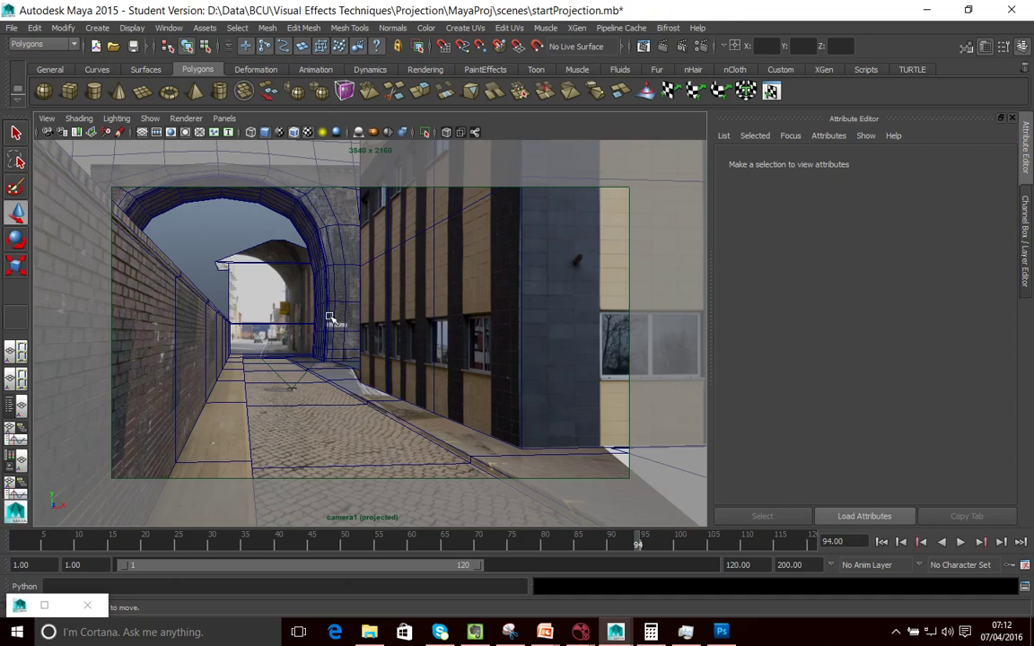
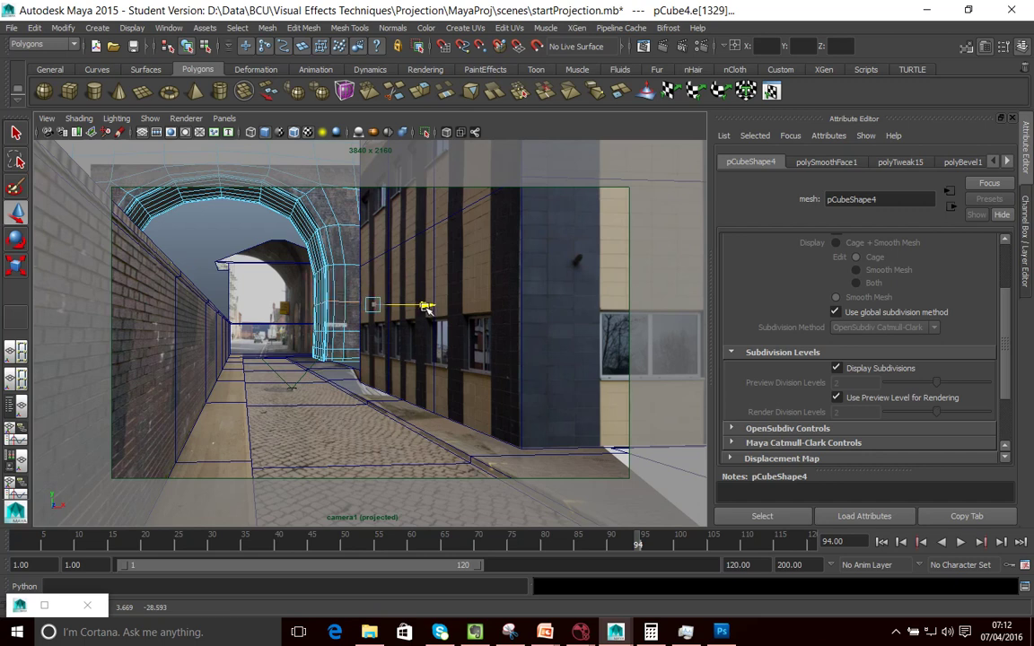
- Undo the last edge move and shift the vertical edges on the arch's right pillar slightly left
{"action": "key", "text": "ctrl+z"}
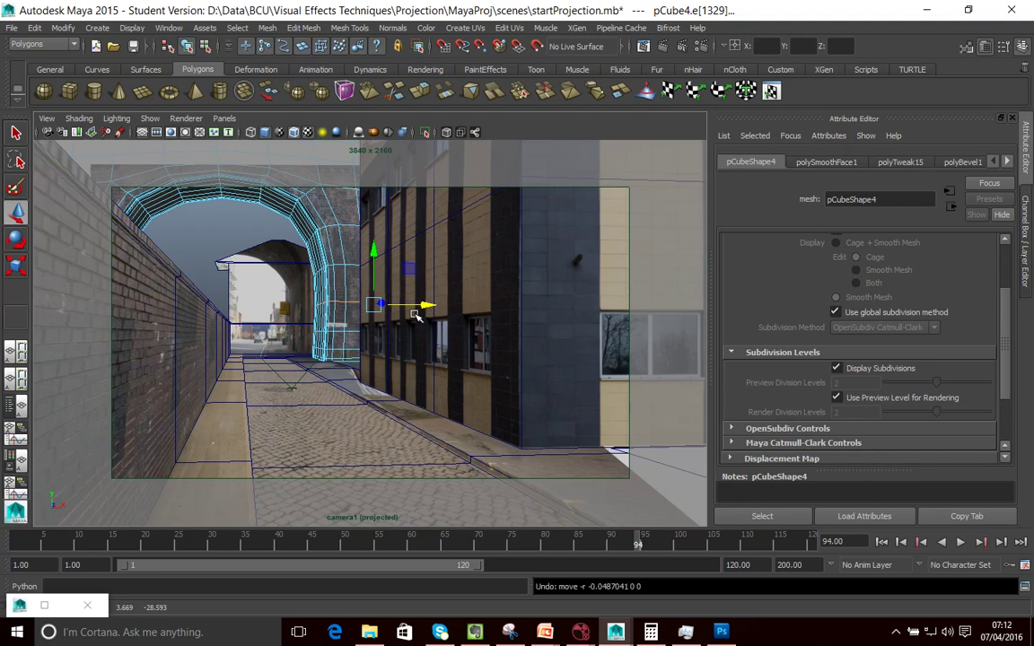
{"action": "left_click", "coordinate": [342, 350]}
{"action": "double_click", "coordinate": [342, 335]}
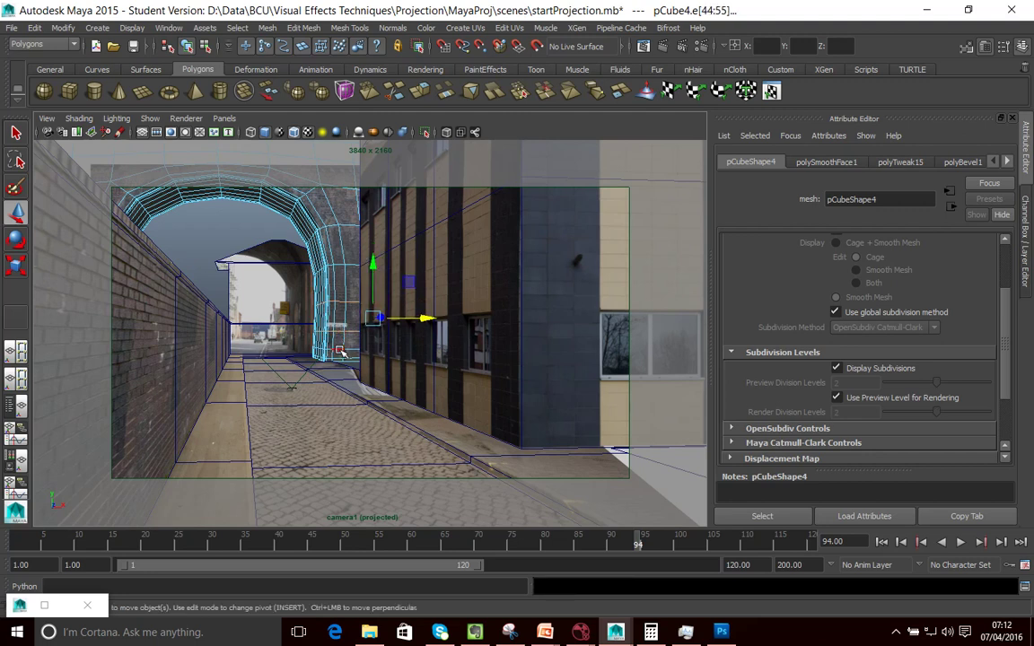
{"action": "left_click_drag", "start_coordinate": [424, 327], "coordinate": [427, 329]}
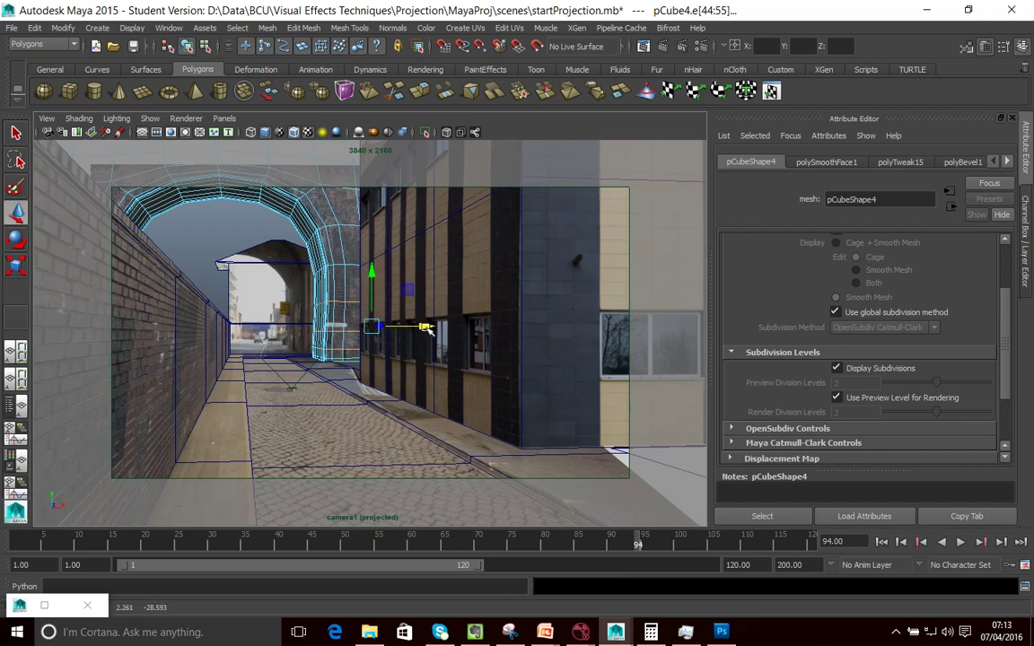
{"action": "left_click", "coordinate": [339, 302]}
{"action": "left_click_drag", "start_coordinate": [429, 308], "coordinate": [425, 308]}
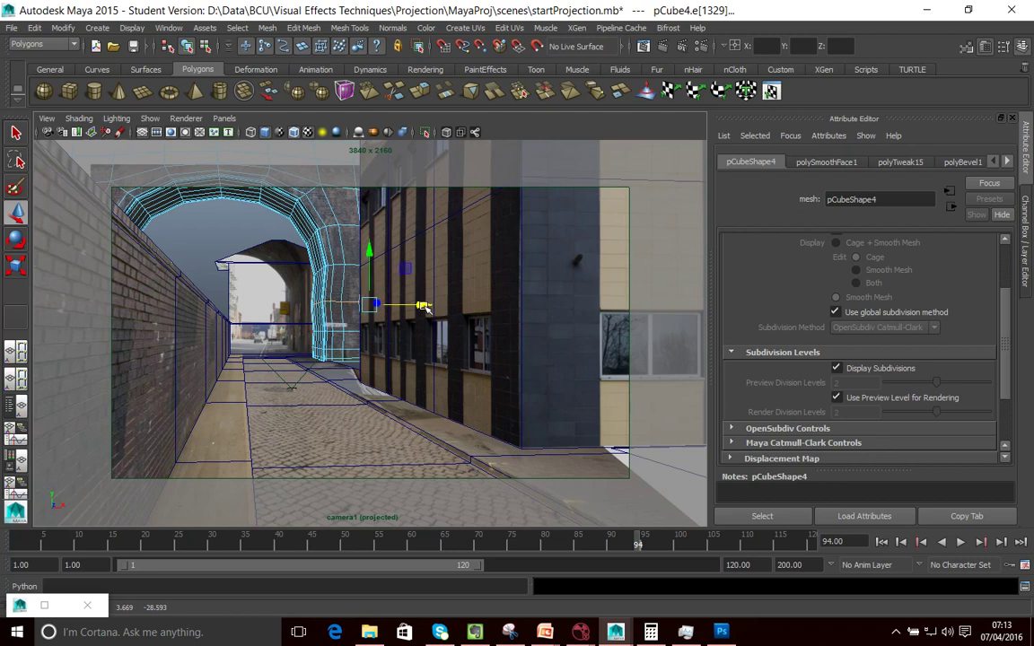
- Shift the lower vertical edges of the right pillar slightly right, extending the selection down to the ground
{"action": "double_click", "coordinate": [340, 341]}
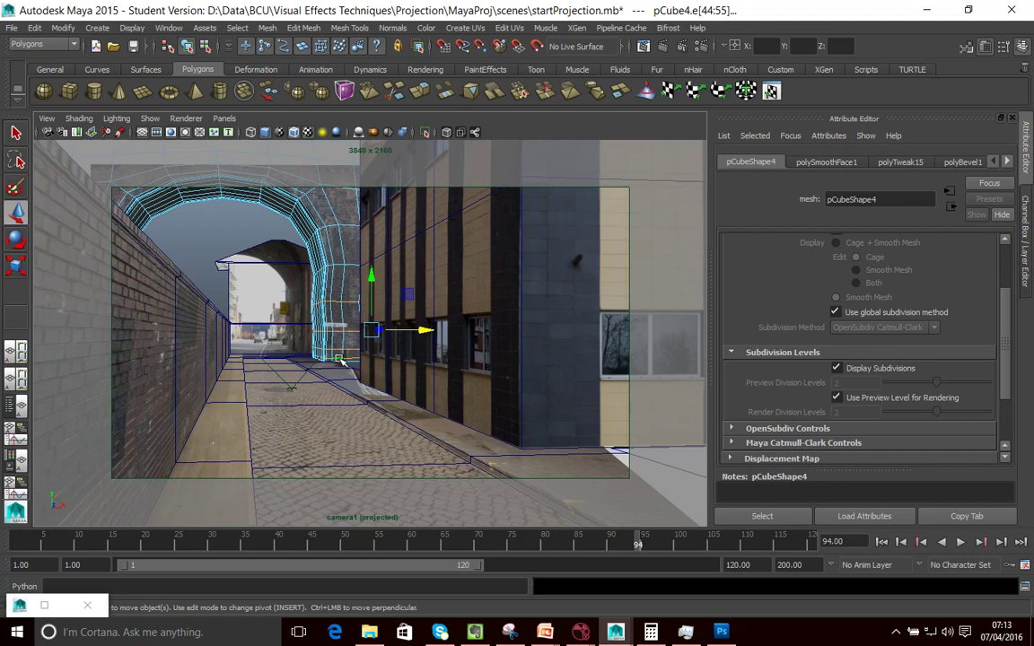
{"action": "mouse_move", "coordinate": [426, 320]}
{"action": "left_mouse_down"}
{"action": "mouse_move", "coordinate": [419, 332]}
{"action": "mouse_move", "coordinate": [431, 331]}
{"action": "left_mouse_up"}
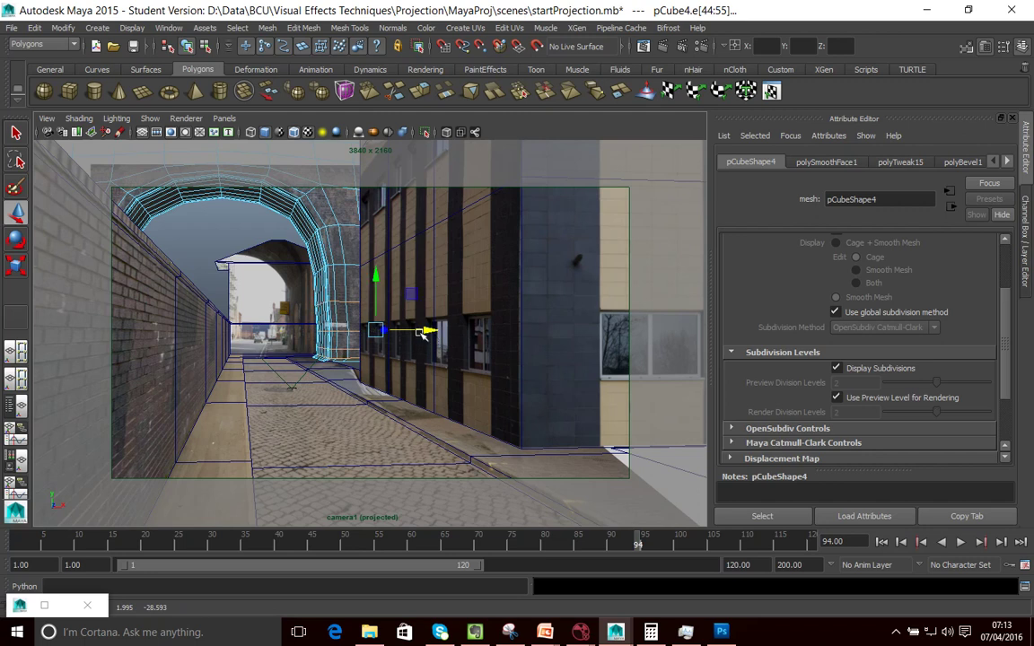
{"action": "left_click", "coordinate": [345, 334], "text": "shift"}
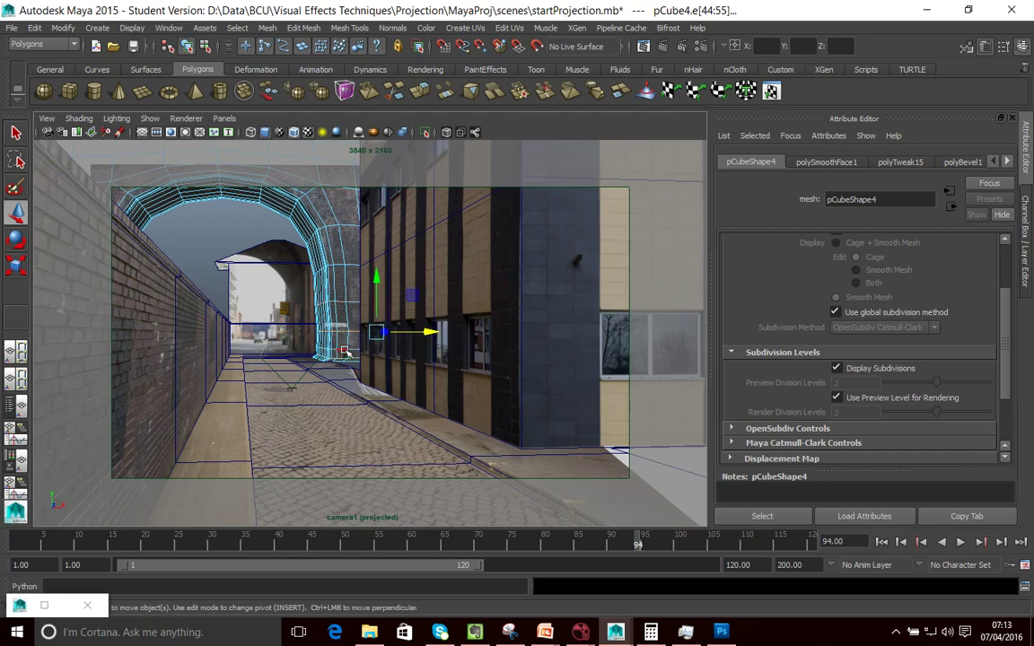
{"action": "left_click", "coordinate": [346, 359], "text": "shift"}
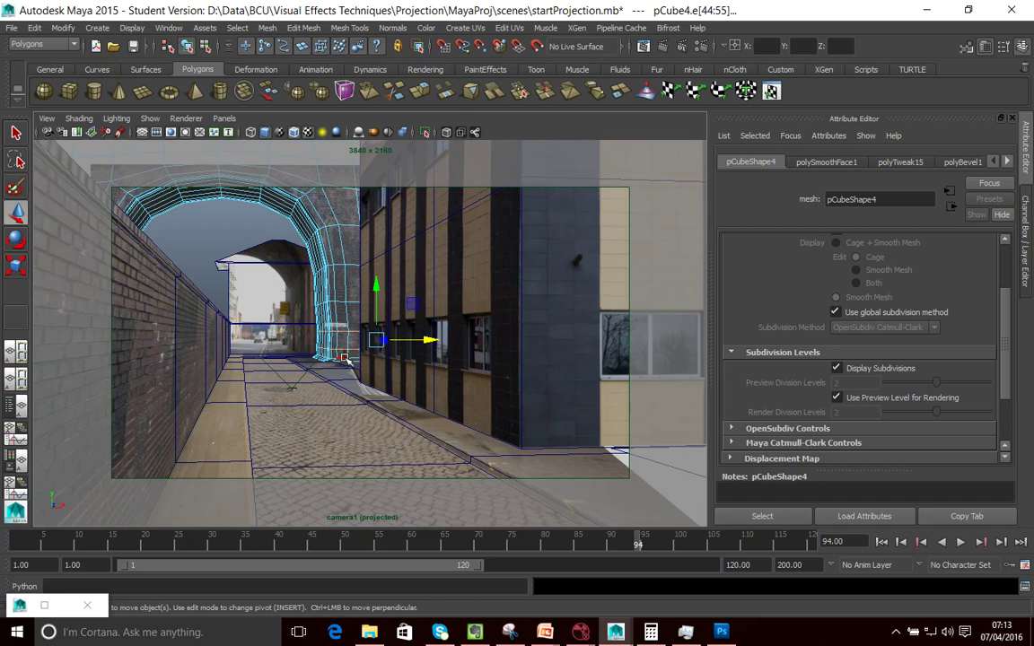
{"action": "left_click_drag", "start_coordinate": [427, 341], "coordinate": [431, 350]}
{"action": "double_click", "coordinate": [352, 364]}
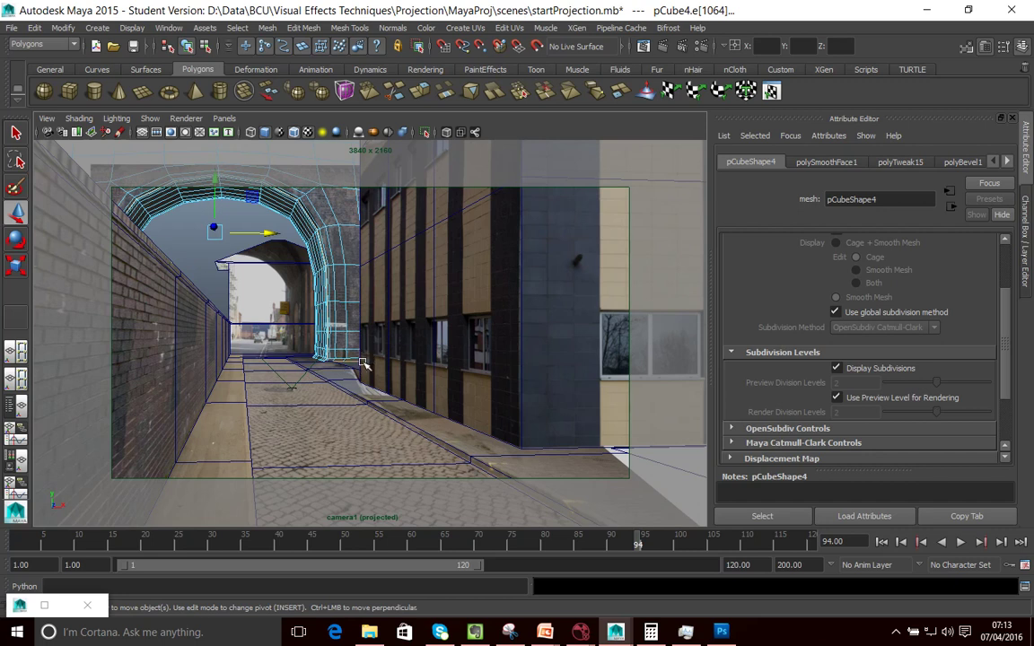
{"action": "left_click", "coordinate": [354, 362]}
{"action": "key", "text": "ctrl+z"}
{"action": "left_click_drag", "start_coordinate": [272, 233], "coordinate": [267, 233]}
{"action": "key", "text": "ctrl+z"}
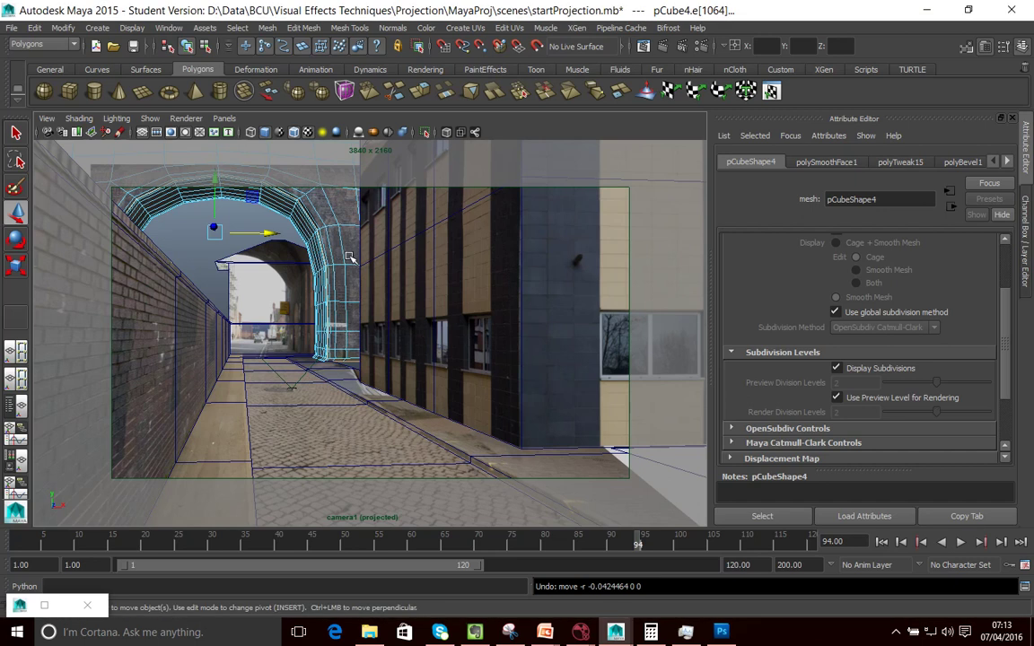
- Change the top view panel to the perspective camera and frame the base of the bridge's right pillar
{"action": "key", "text": "space"}
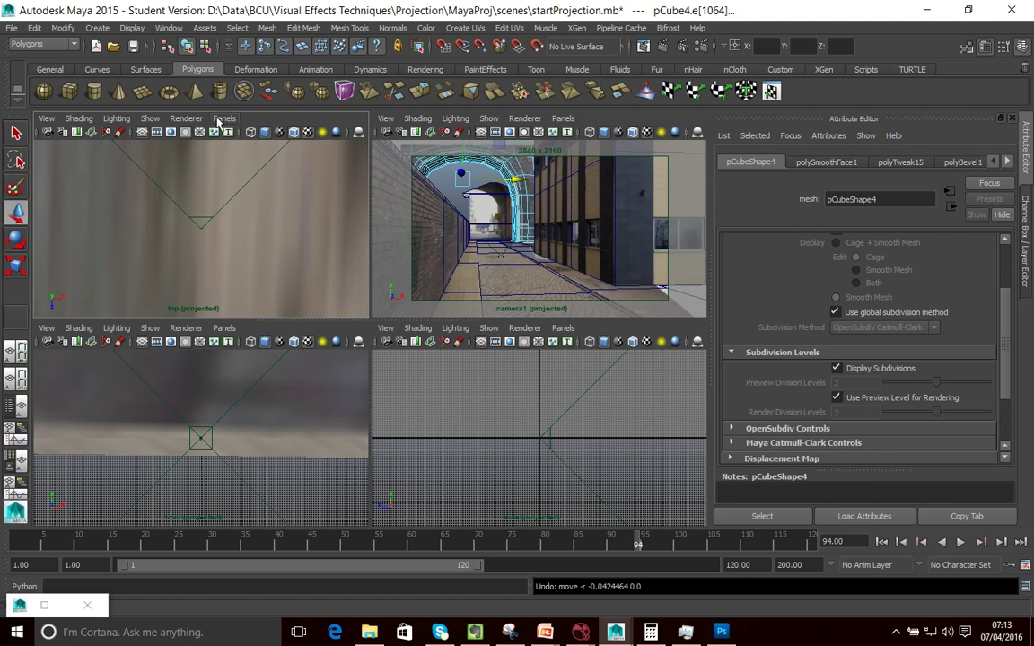
{"action": "left_click", "coordinate": [224, 118]}
{"action": "mouse_move", "coordinate": [249, 131]}
{"action": "left_click", "coordinate": [359, 157]}
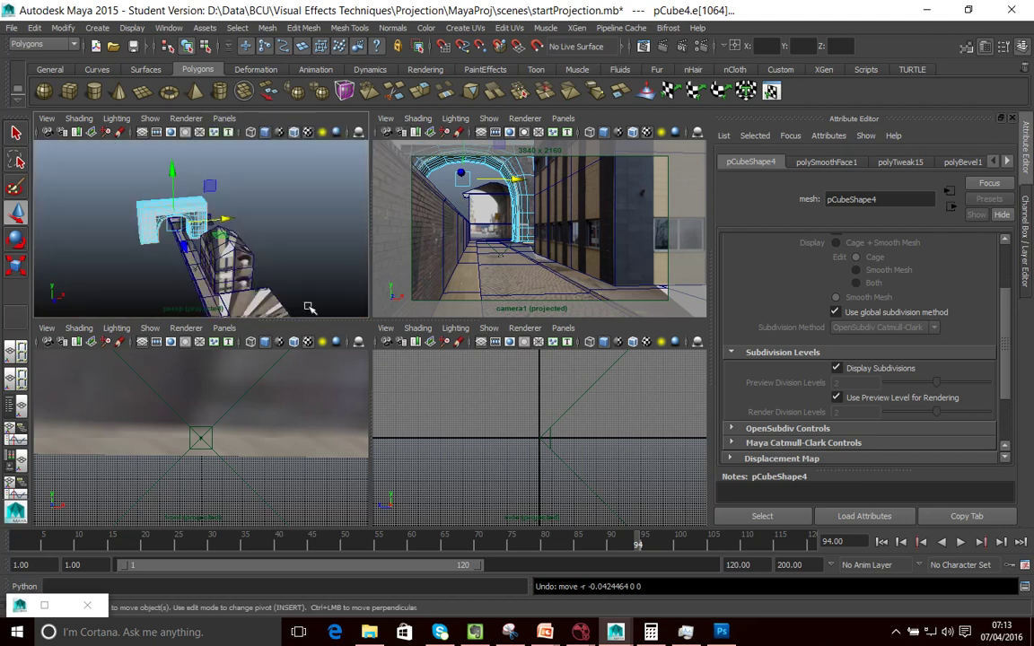
{"action": "scroll", "coordinate": [174, 227], "scroll_direction": "up", "scroll_amount": 5}
{"action": "scroll", "coordinate": [184, 235], "scroll_direction": "down", "scroll_amount": 3}
{"action": "left_click_drag", "start_coordinate": [184, 243], "coordinate": [229, 231], "text": "alt"}
{"action": "scroll", "coordinate": [202, 233], "scroll_direction": "up", "scroll_amount": 5}
{"action": "left_click_drag", "start_coordinate": [179, 284], "coordinate": [258, 280], "text": "alt"}
- Try to shift the selected bridge edges to the right in the enlarged perspective view, and undo the move
{"action": "key", "text": "space"}
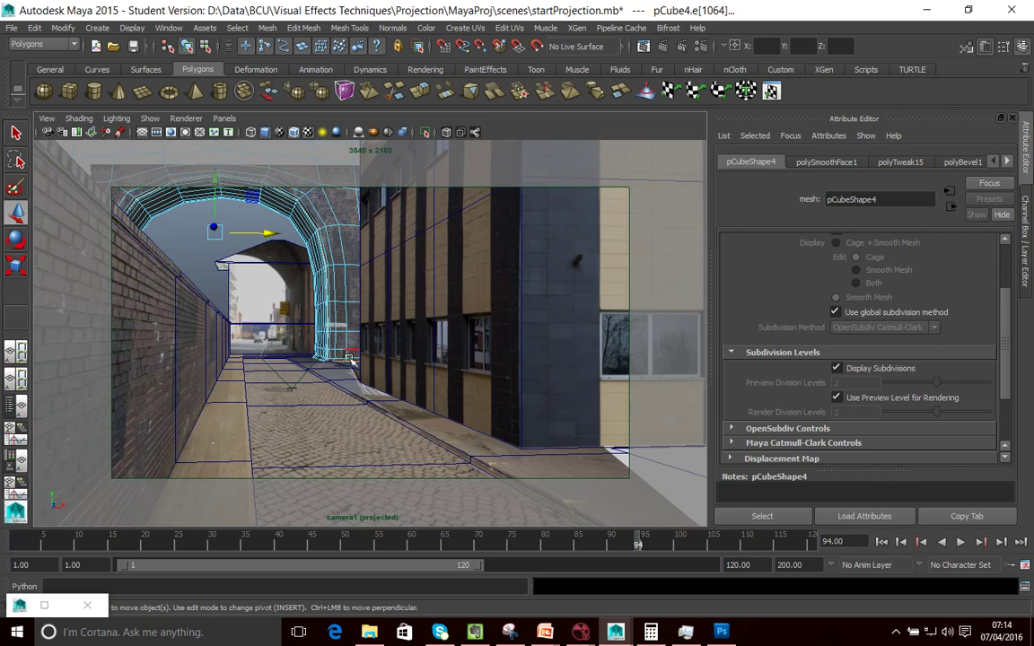
{"action": "key", "text": "space"}
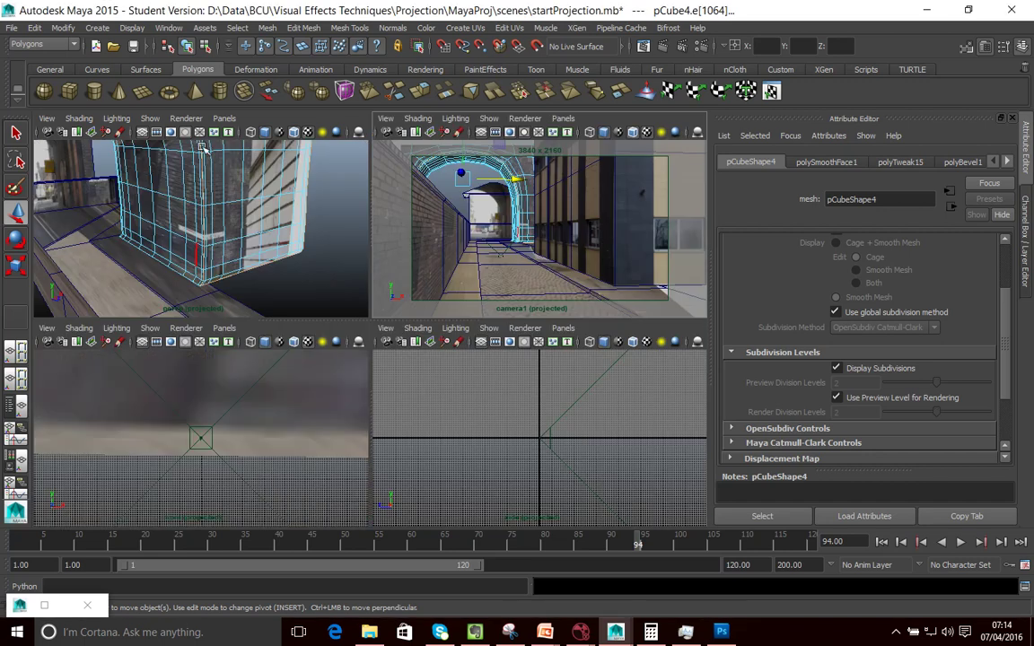
{"action": "key", "text": "space"}
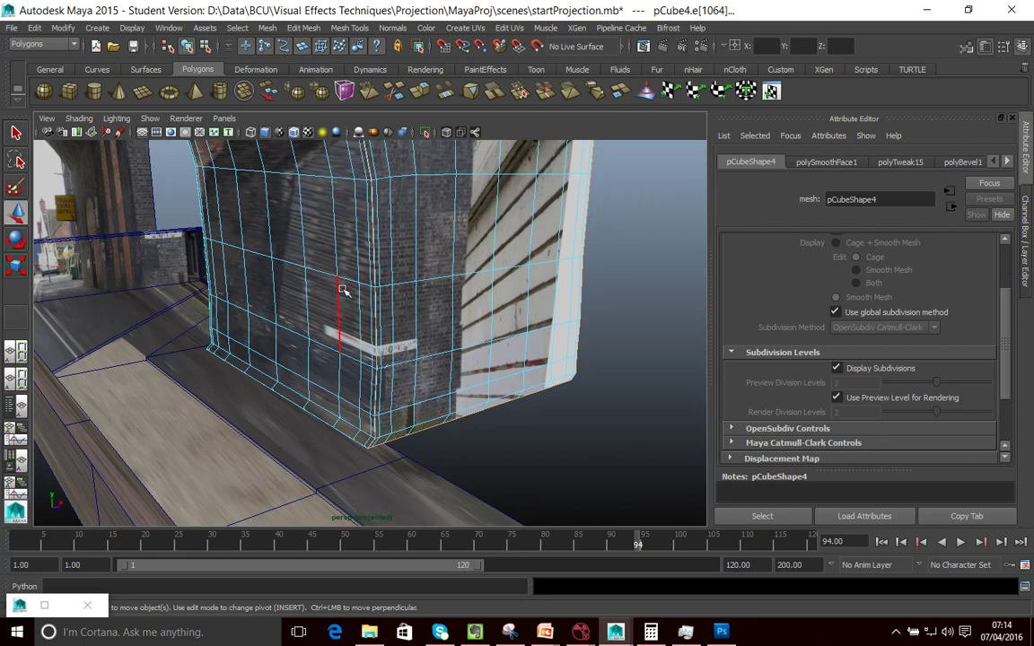
{"action": "left_click_drag", "start_coordinate": [364, 355], "coordinate": [339, 350], "text": "alt"}
{"action": "left_click", "coordinate": [393, 436]}
{"action": "key", "text": "3"}
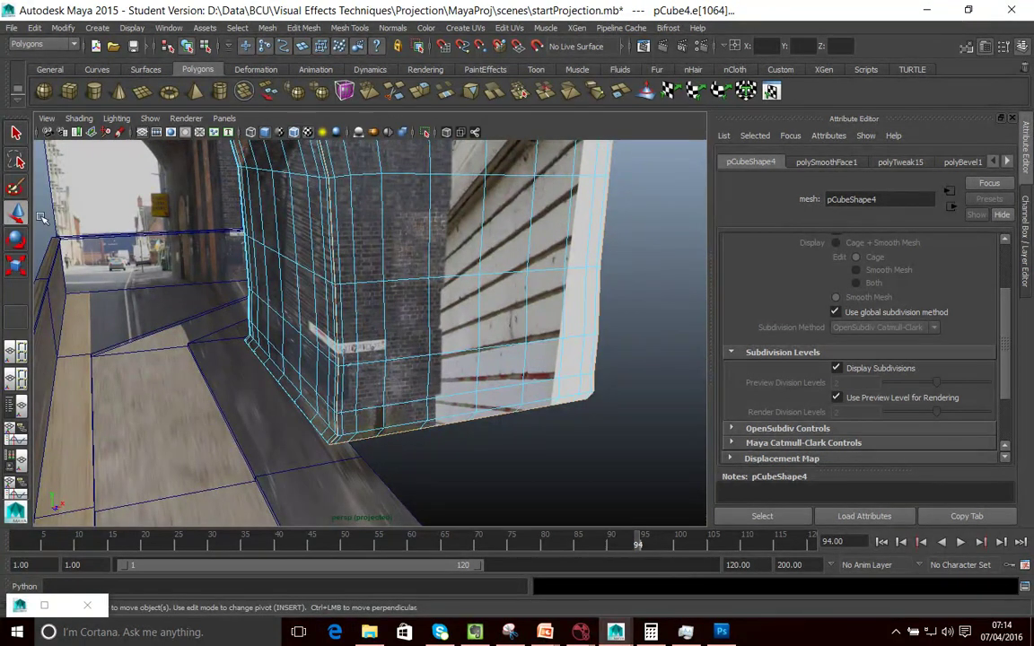
{"action": "scroll", "coordinate": [494, 327], "scroll_direction": "down", "scroll_amount": 5}
{"action": "left_click_drag", "start_coordinate": [314, 267], "coordinate": [318, 266]}
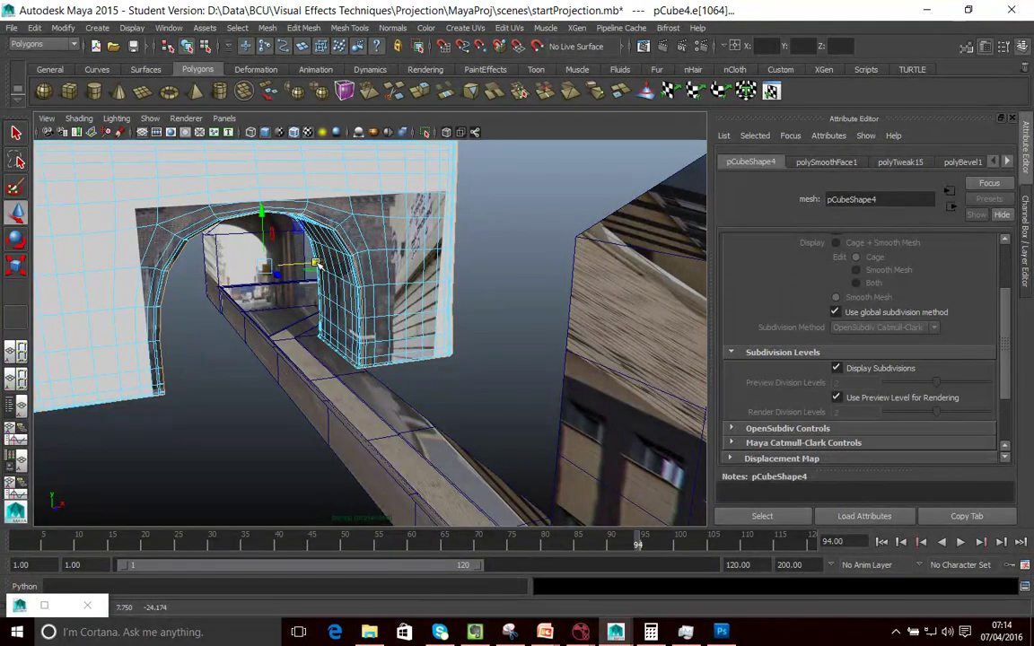
{"action": "key", "text": "ctrl+z"}
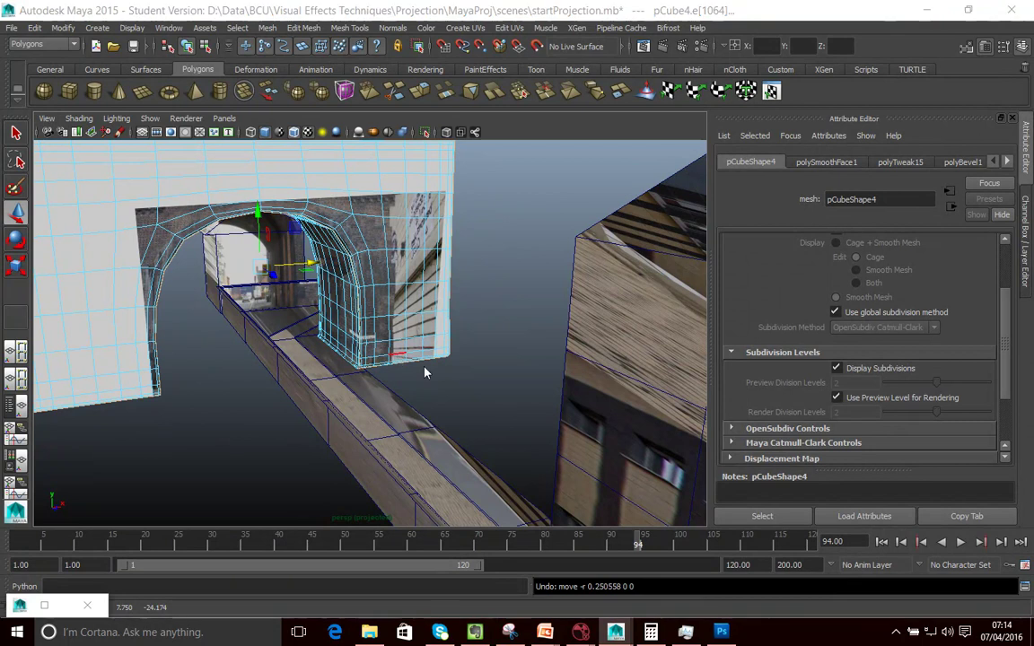
- Compare the right pillar in the camera and perspective views, and select the whole bridge object
{"action": "key", "text": "space"}
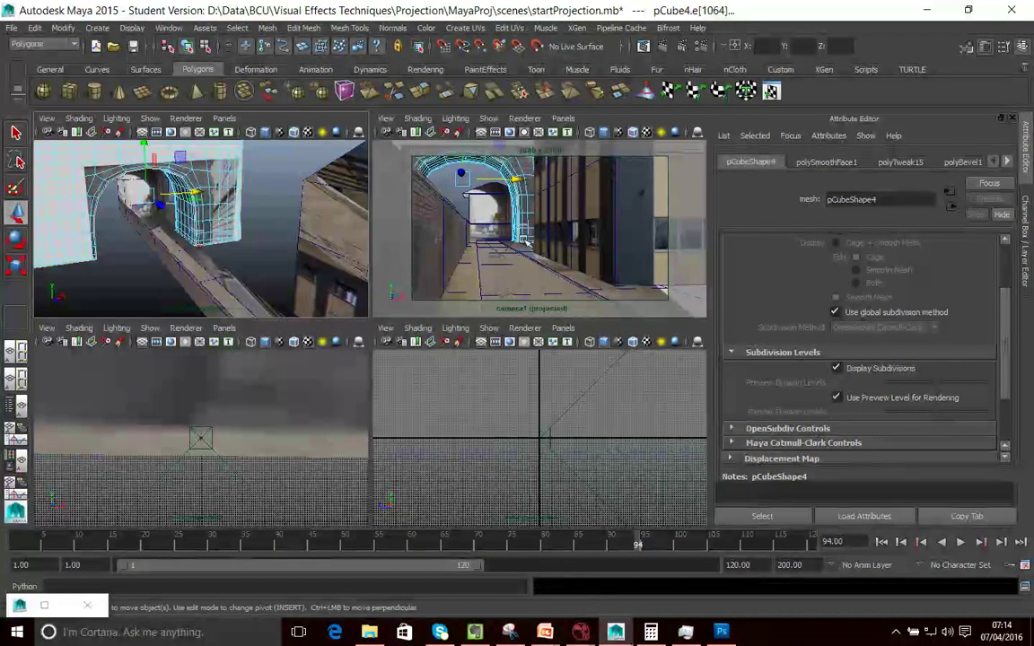
{"action": "key", "text": "space"}
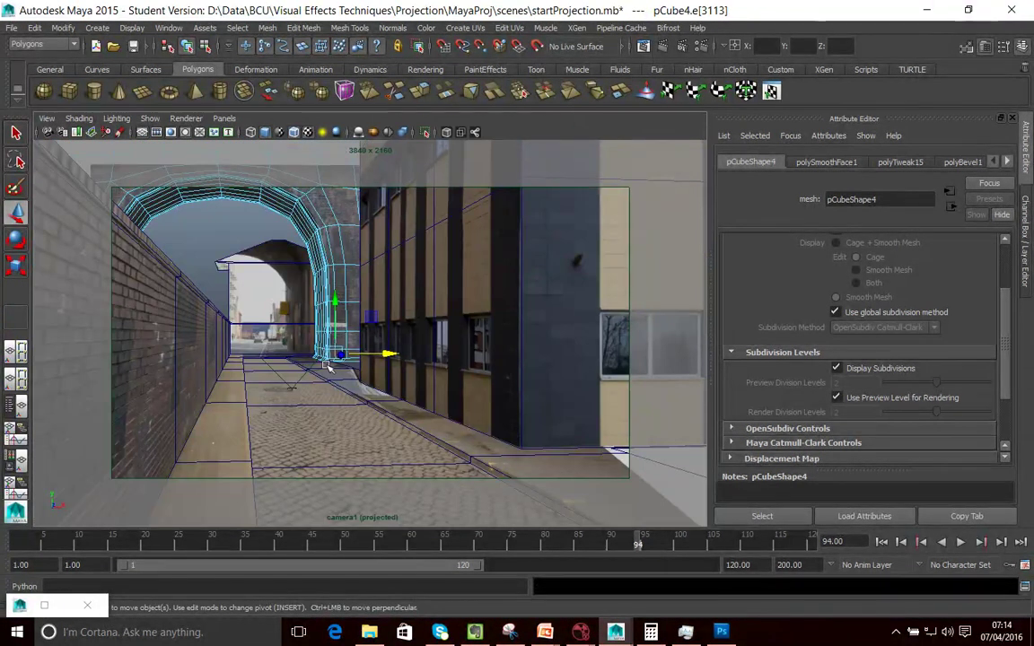
{"action": "left_click", "coordinate": [306, 350]}
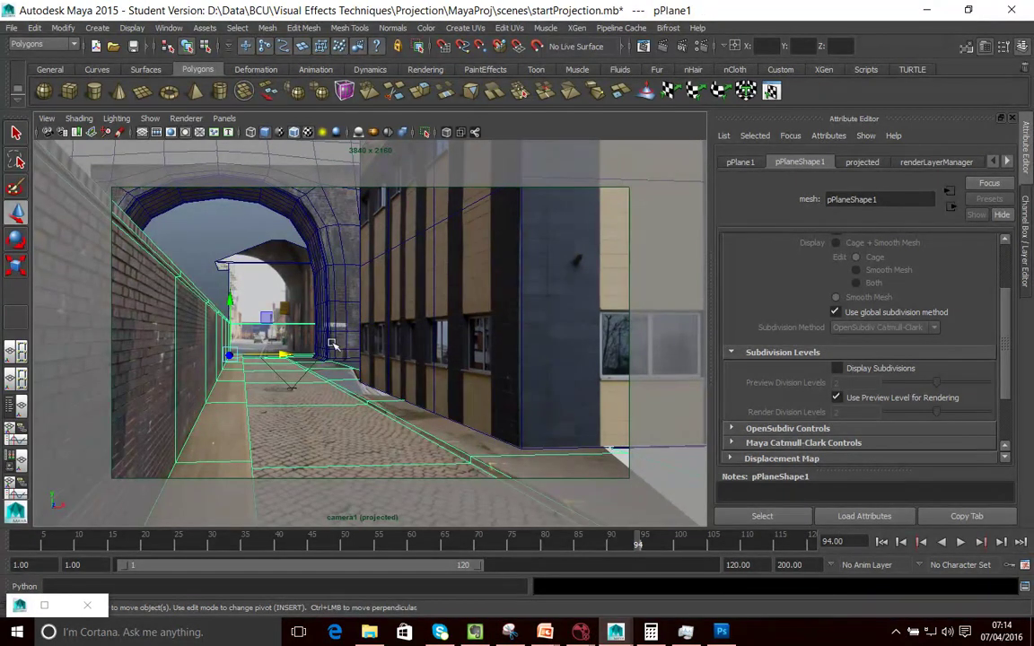
{"action": "left_click", "coordinate": [331, 346]}
{"action": "key", "text": "space"}
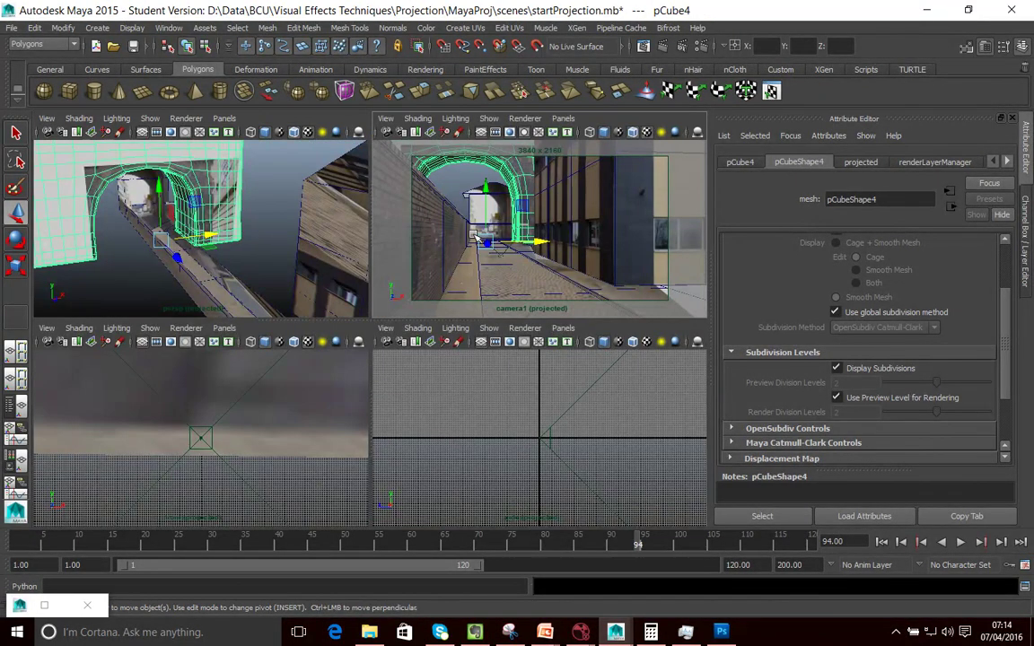
{"action": "key", "text": "space"}
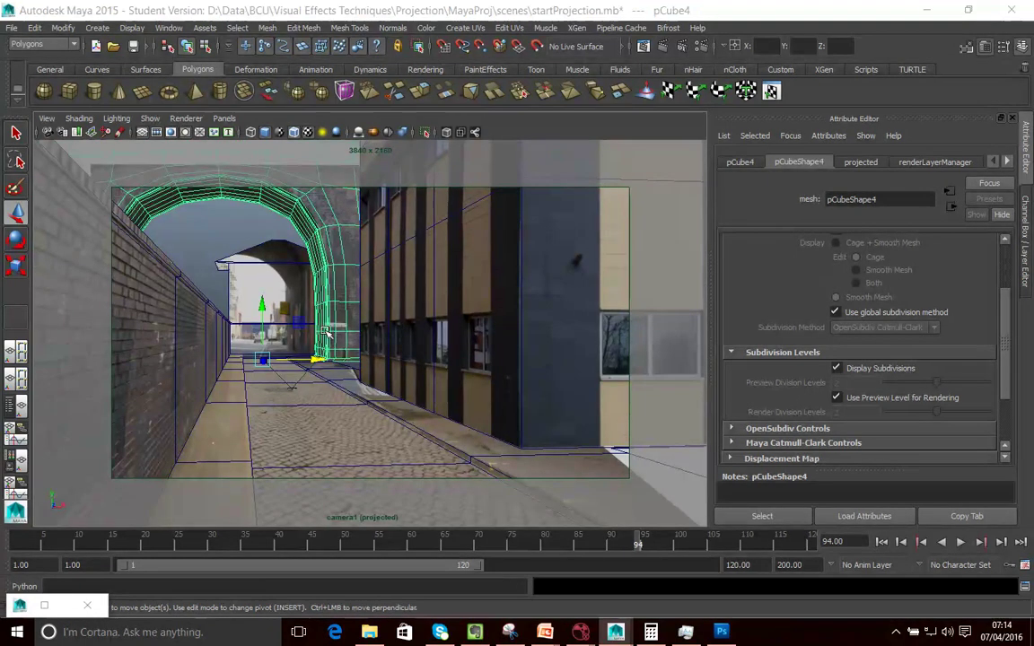
{"action": "key", "text": "space"}
{"action": "key", "text": "space"}
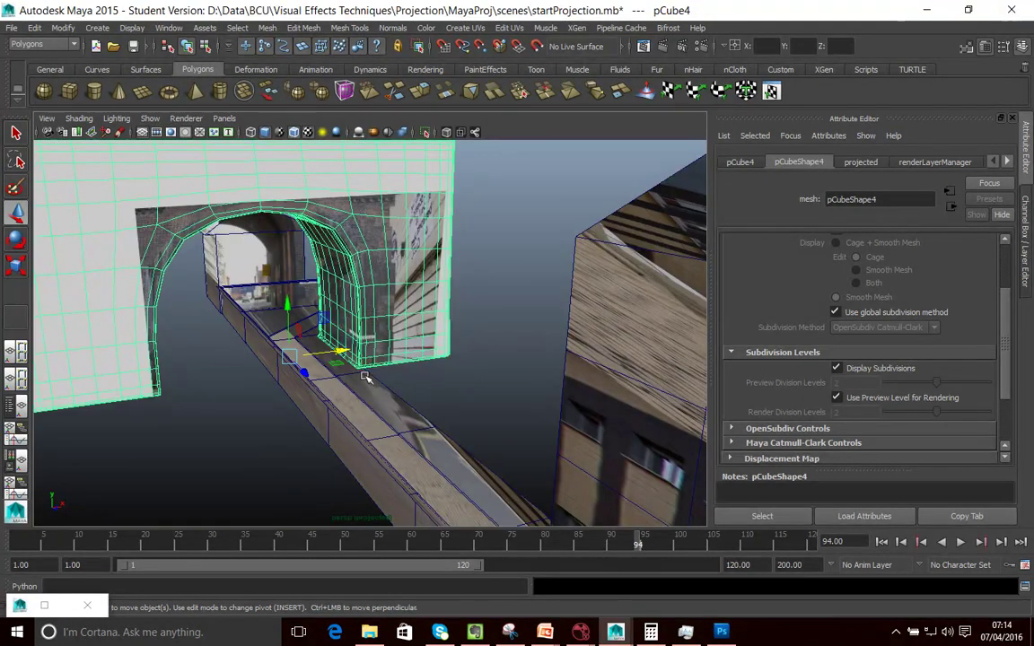
{"action": "scroll", "coordinate": [377, 372], "scroll_direction": "up", "scroll_amount": 5}
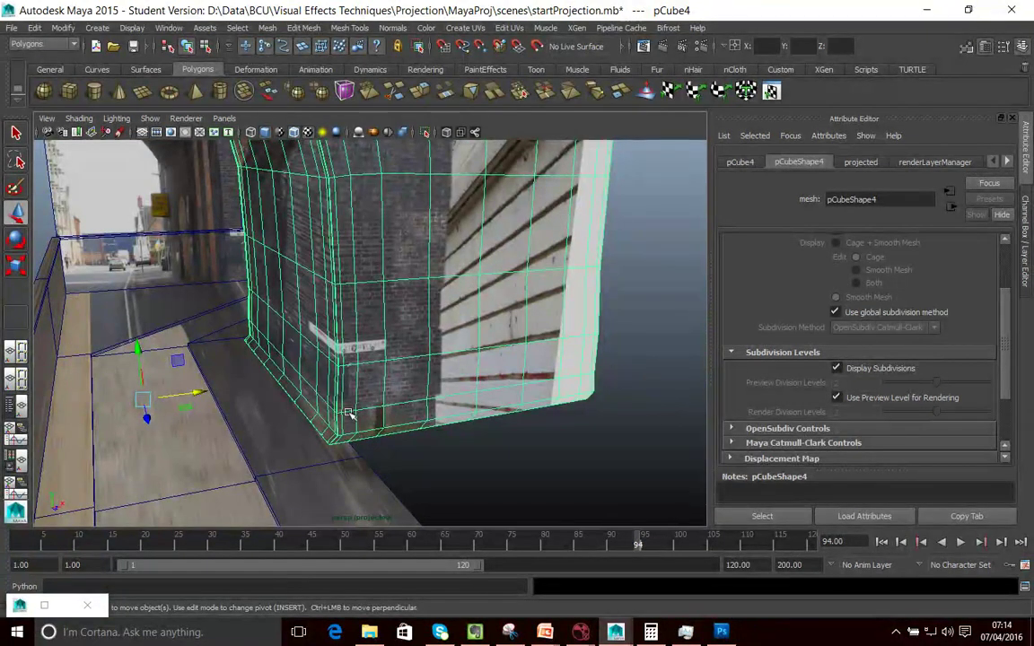
- Select the bottom row of vertices on the bridge's right pillar and shift it slightly right to straighten the flared base
{"action": "right_click_drag", "start_coordinate": [364, 440], "coordinate": [360, 242]}
{"action": "left_click", "coordinate": [389, 437]}
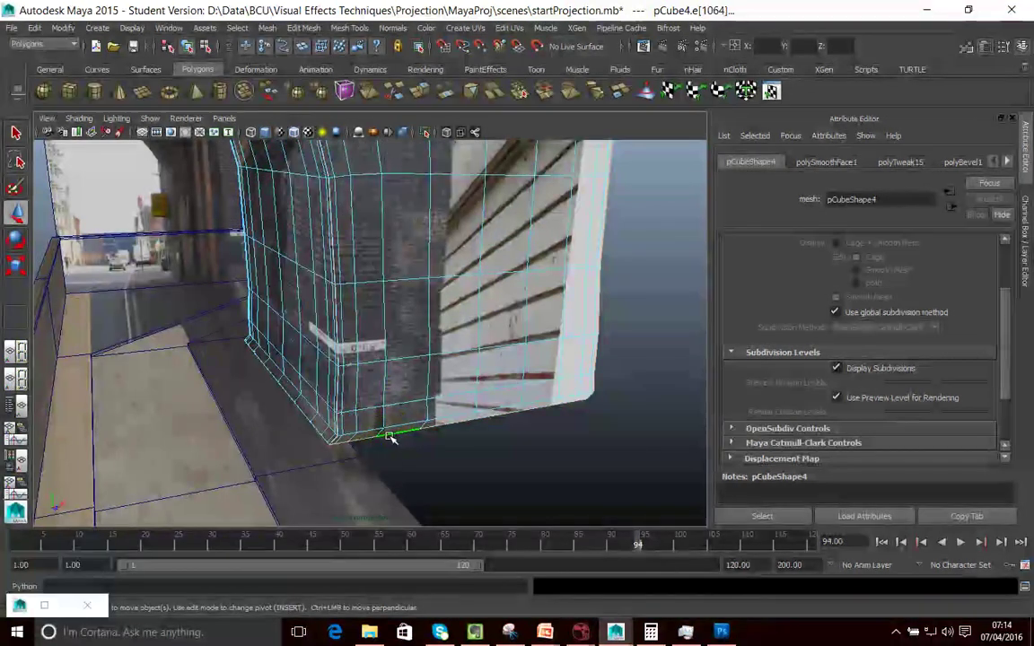
{"action": "left_click", "coordinate": [317, 405]}
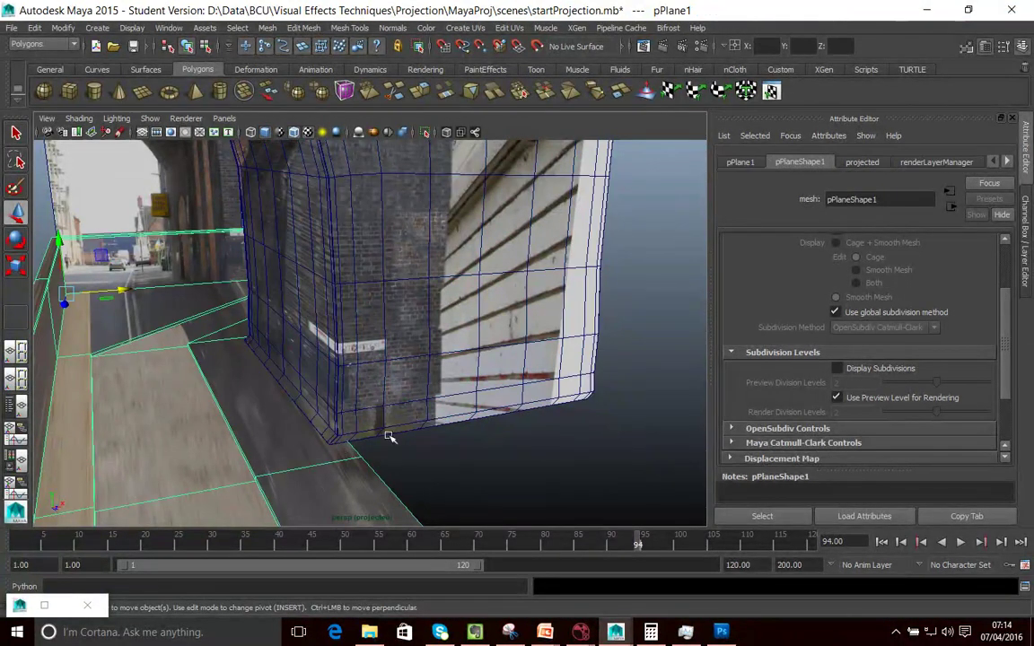
{"action": "left_click_drag", "start_coordinate": [488, 435], "coordinate": [448, 408], "text": "alt"}
{"action": "right_click_drag", "start_coordinate": [406, 247], "coordinate": [364, 244]}
{"action": "left_click_drag", "start_coordinate": [633, 426], "coordinate": [256, 394]}
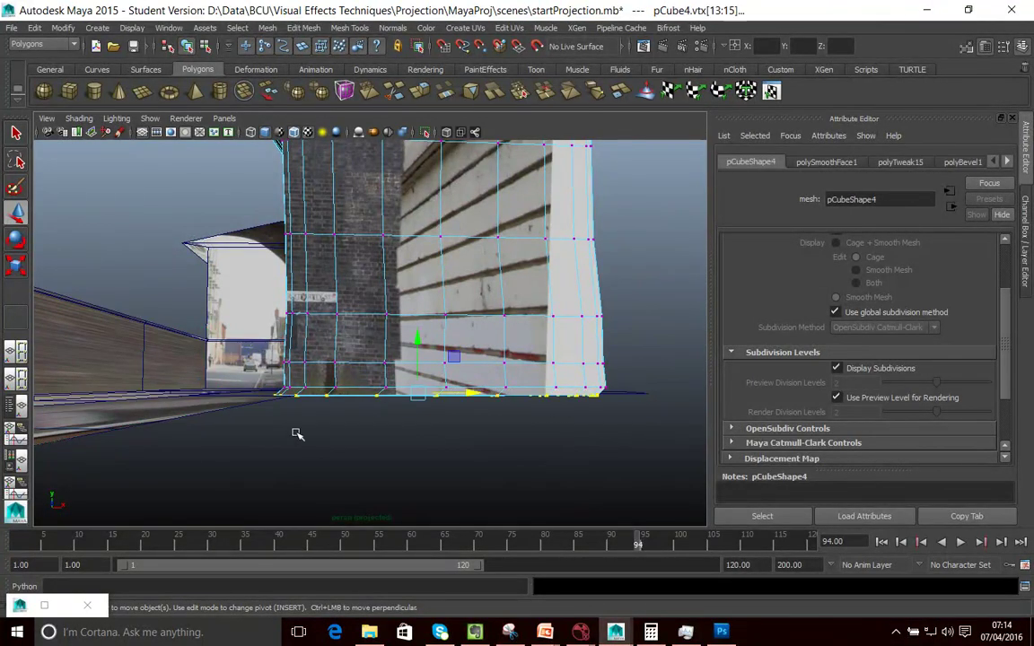
{"action": "left_click_drag", "start_coordinate": [473, 393], "coordinate": [480, 395]}
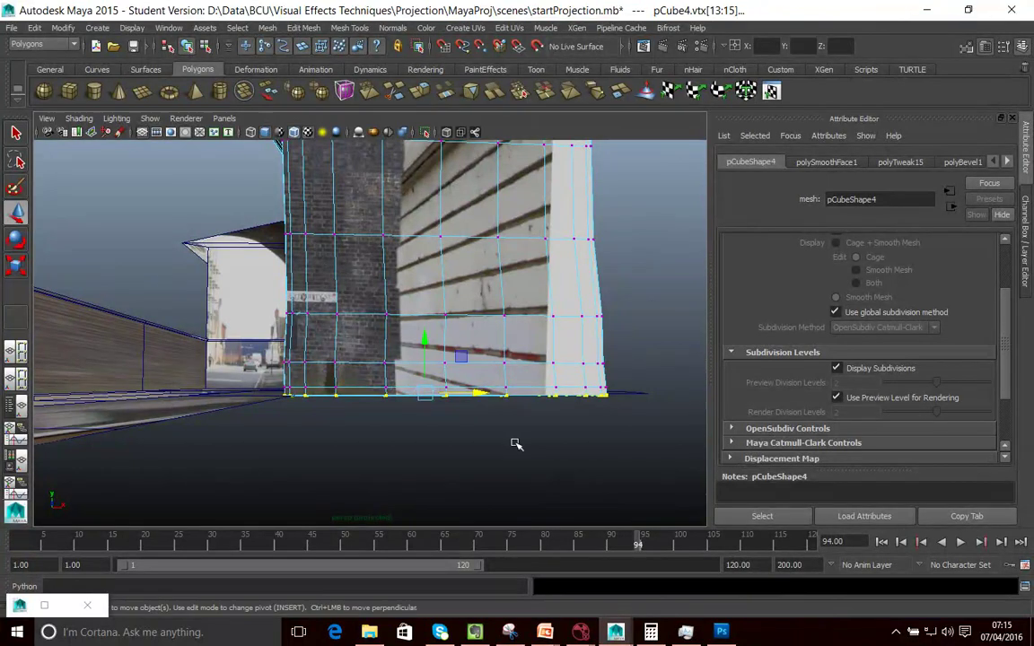
- Shift the lowest rows of vertices on the right pillar slightly right, and select the ground plane in the camera view
{"action": "left_click", "coordinate": [650, 435]}
{"action": "left_click_drag", "start_coordinate": [651, 435], "coordinate": [183, 334]}
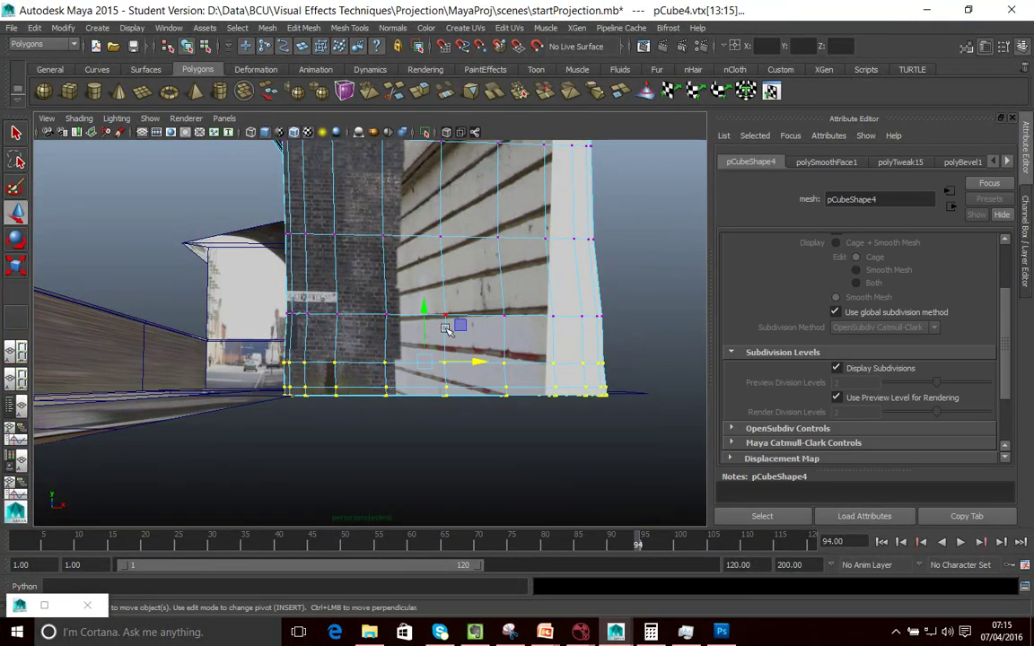
{"action": "left_click_drag", "start_coordinate": [479, 365], "coordinate": [482, 365]}
{"action": "left_click_drag", "start_coordinate": [350, 363], "coordinate": [360, 328], "text": "alt"}
{"action": "key", "text": "space"}
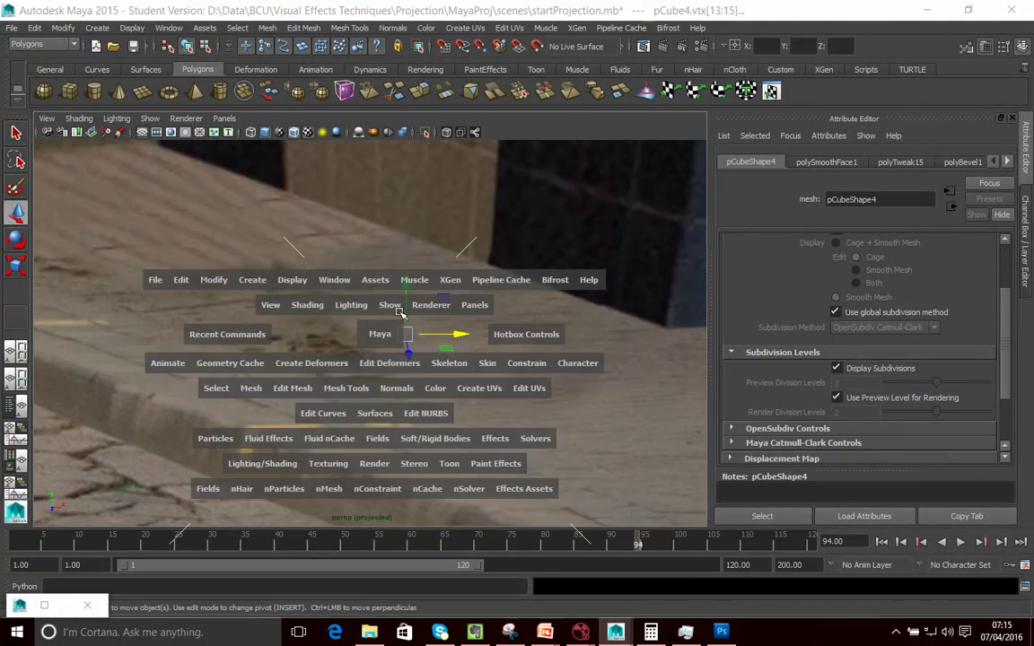
{"action": "key", "text": "space"}
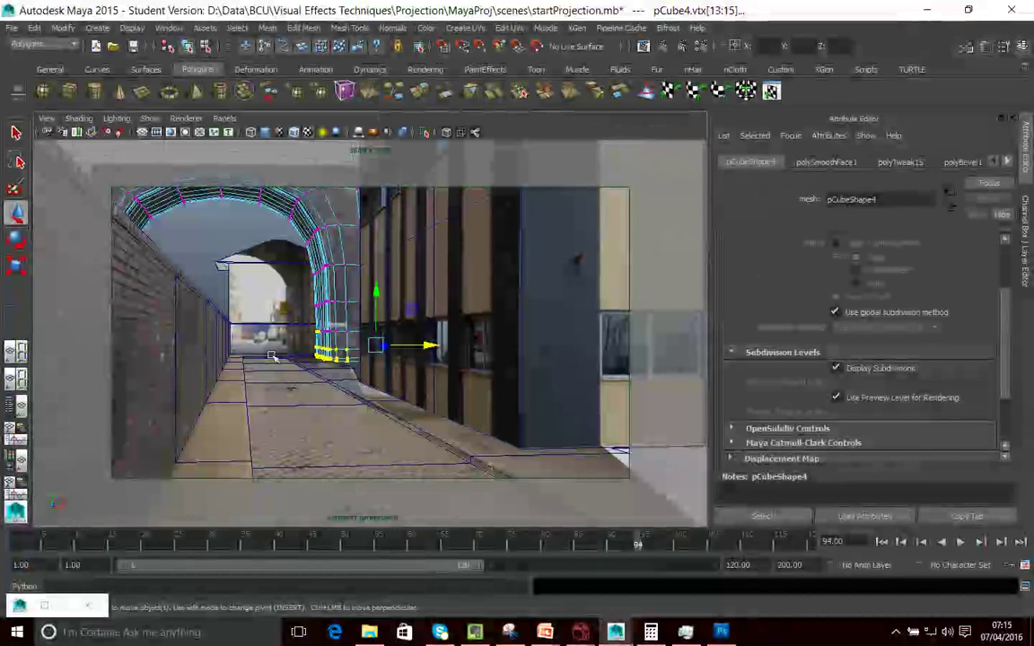
{"action": "left_click", "coordinate": [306, 368]}
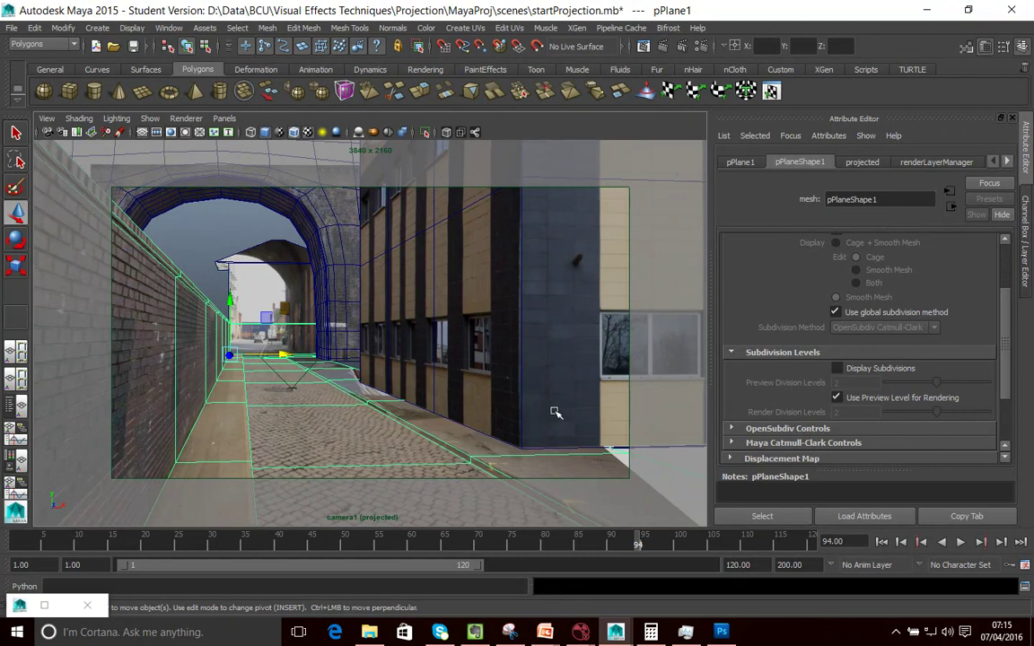
- Select the building's horizontal edge loop and lower it to the bottom of the ground-floor windows
{"action": "left_click", "coordinate": [494, 338]}
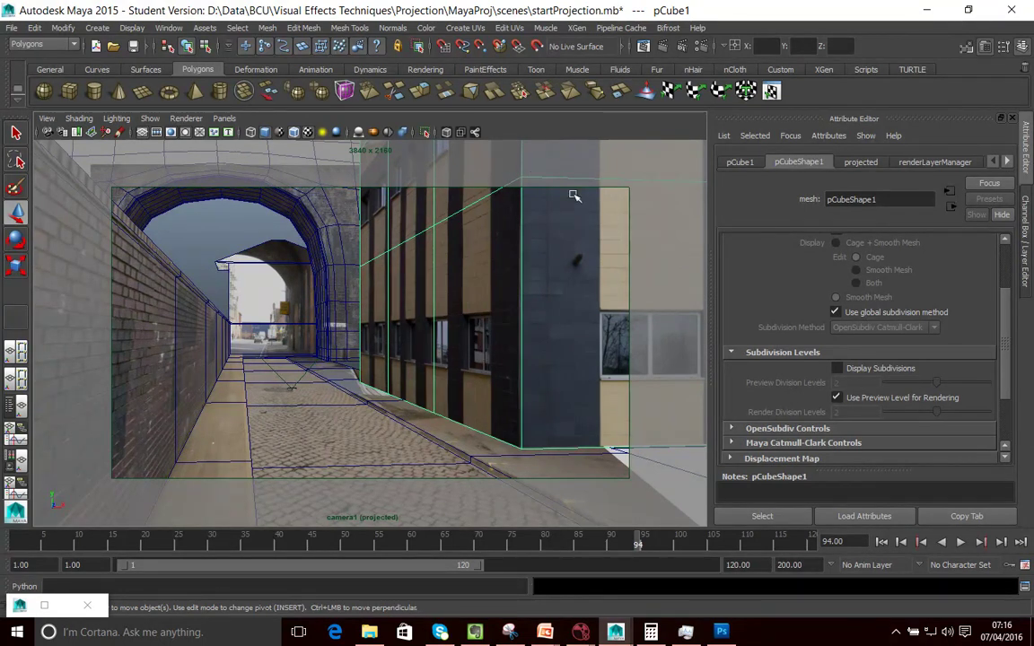
{"action": "right_click_drag", "start_coordinate": [418, 239], "coordinate": [420, 210]}
{"action": "double_click", "coordinate": [423, 231]}
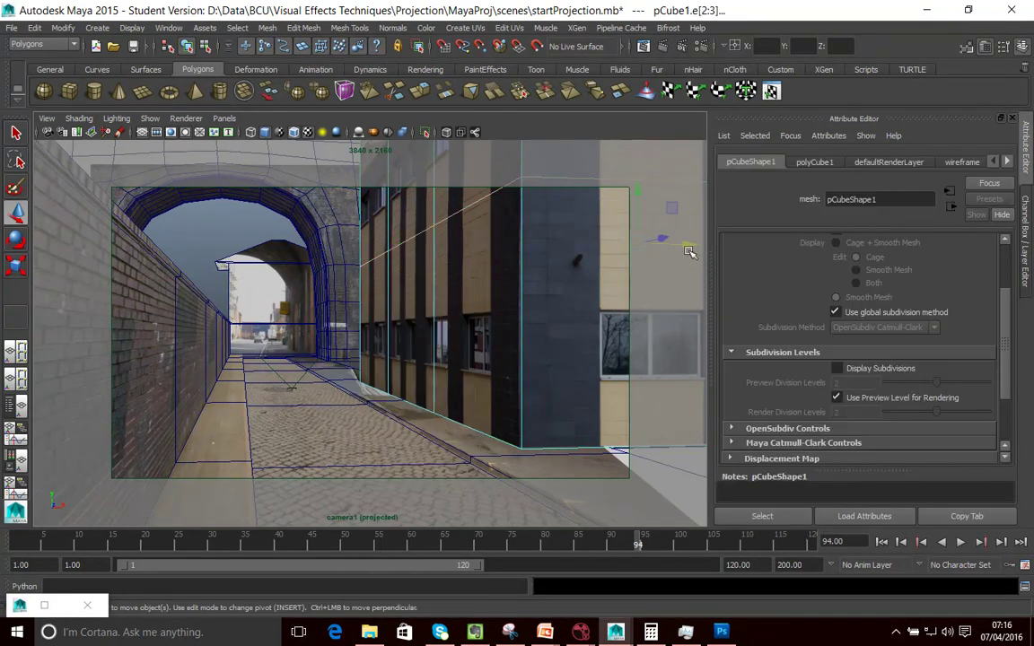
{"action": "left_click_drag", "start_coordinate": [636, 199], "coordinate": [616, 314]}
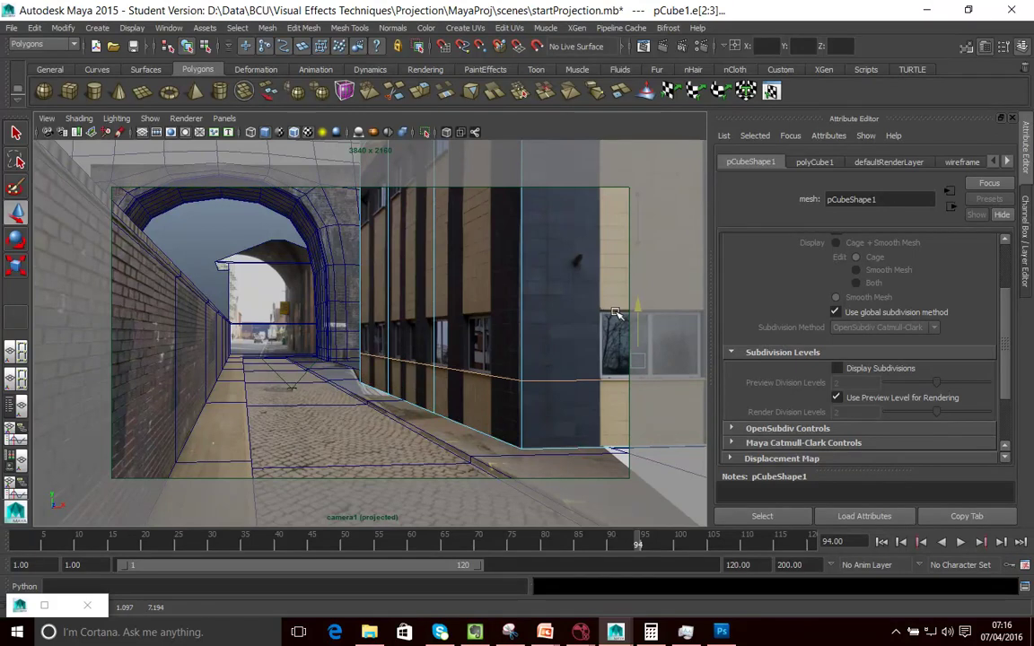
{"action": "left_click_drag", "start_coordinate": [615, 313], "coordinate": [616, 311]}
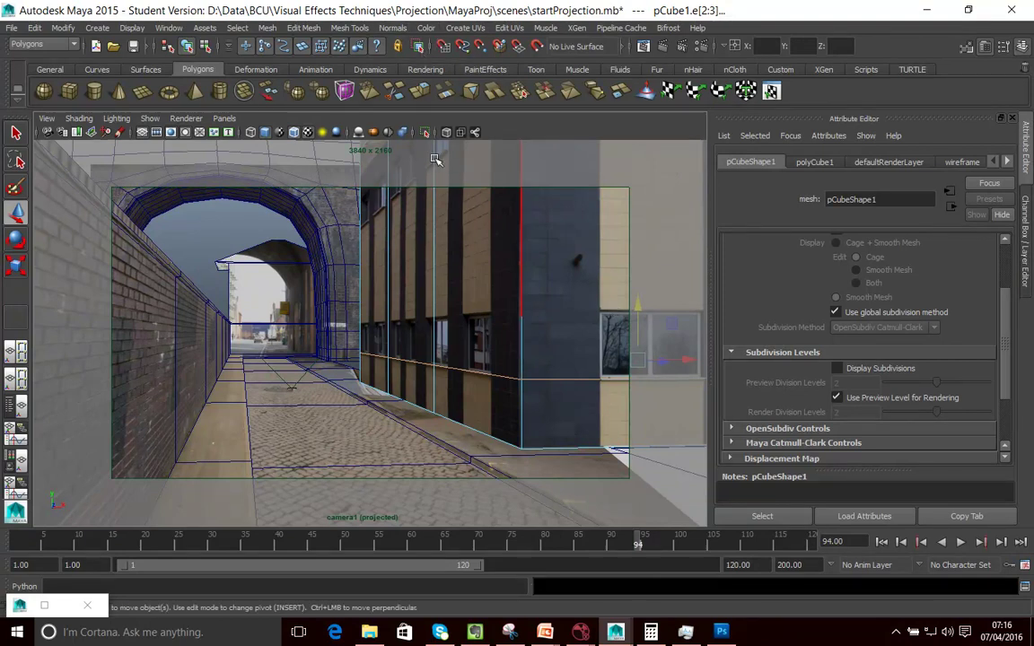
- Select the vertical edge loop in the middle of the building's street side, followed by the one nearer the arch
{"action": "left_click", "coordinate": [446, 303]}
{"action": "left_click", "coordinate": [435, 297]}
{"action": "right_click_drag", "start_coordinate": [434, 297], "coordinate": [434, 233]}
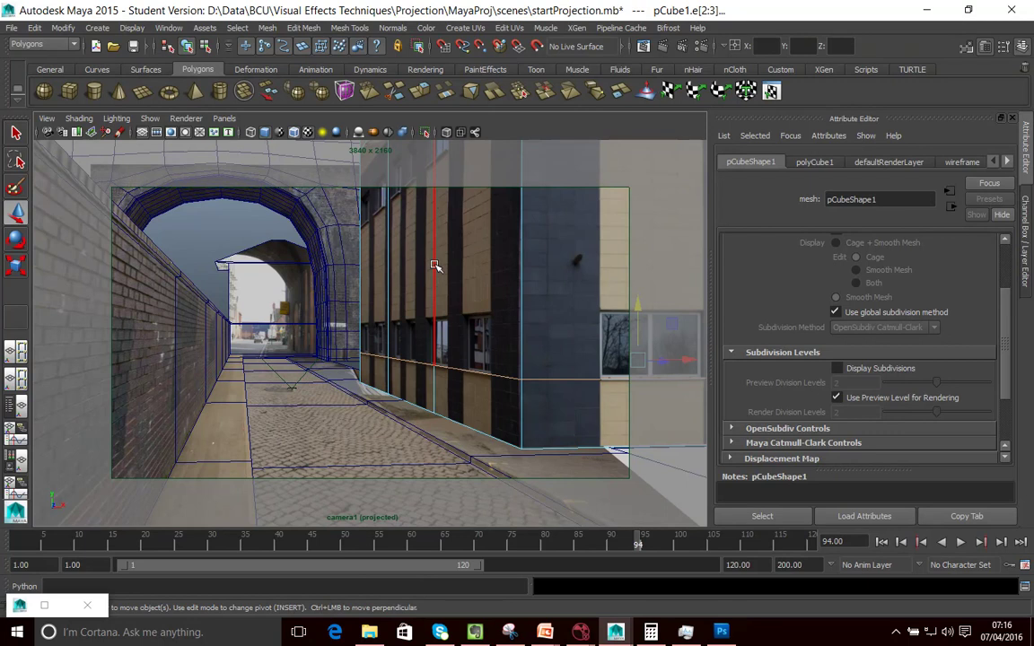
{"action": "double_click", "coordinate": [436, 285]}
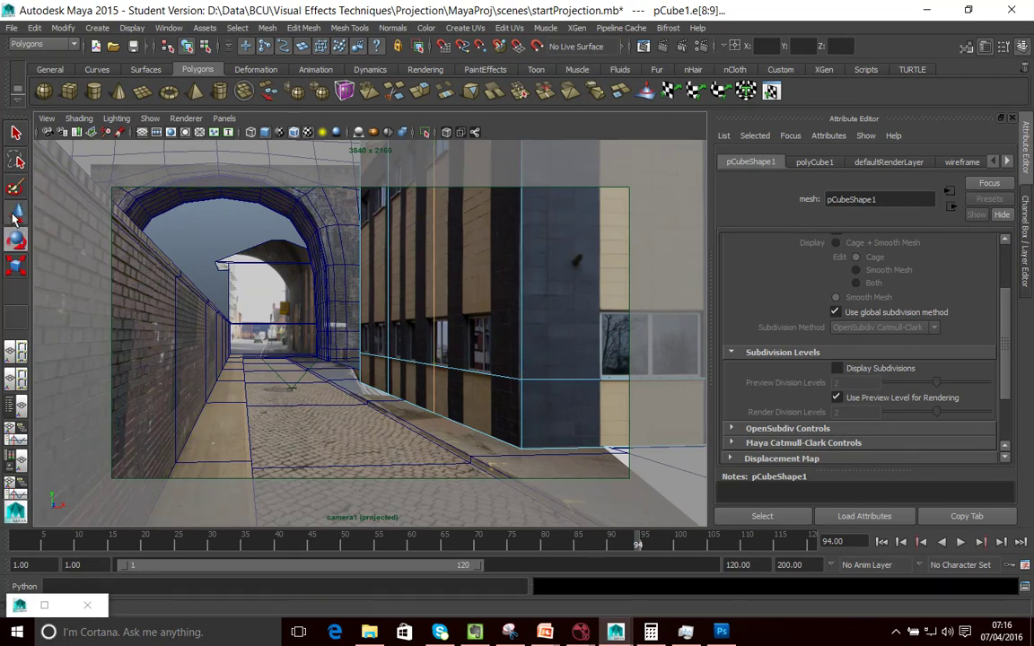
{"action": "left_click", "coordinate": [388, 302]}
{"action": "left_click", "coordinate": [415, 278]}
{"action": "left_click", "coordinate": [389, 318]}
{"action": "left_click", "coordinate": [385, 381]}
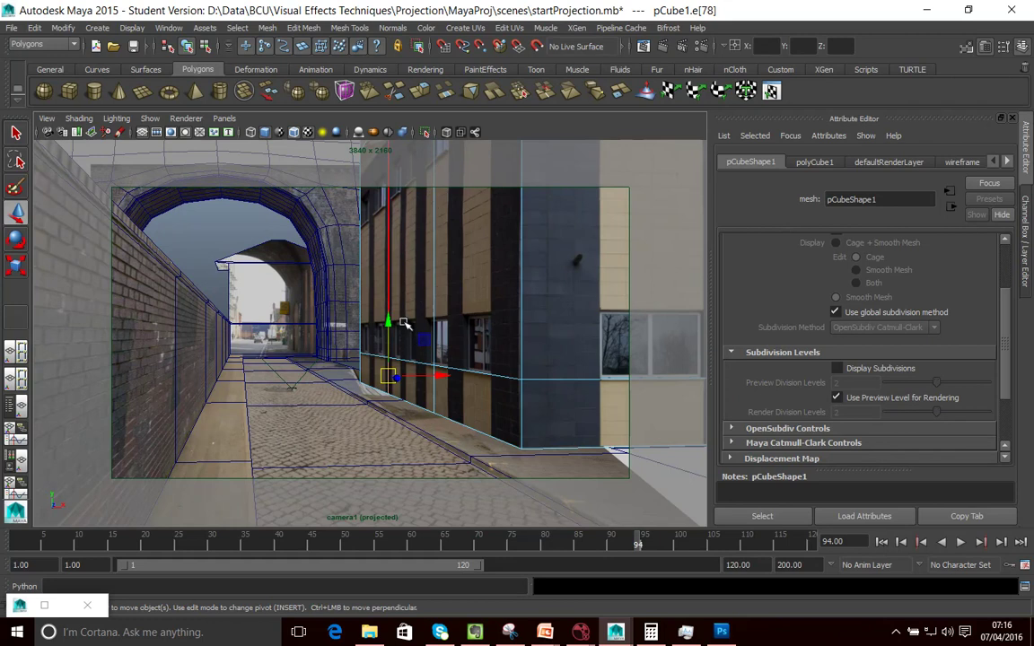
{"action": "double_click", "coordinate": [390, 267]}
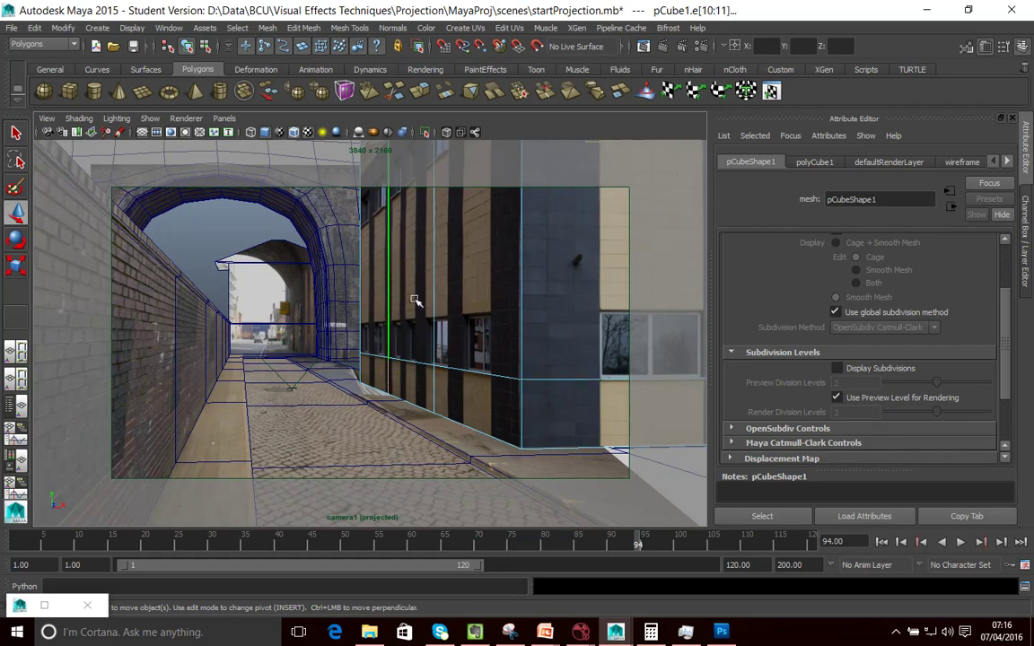
- In the perspective view, select the building's vertical edge loop on the street side that is nearer the front corner
{"action": "key", "text": "space"}
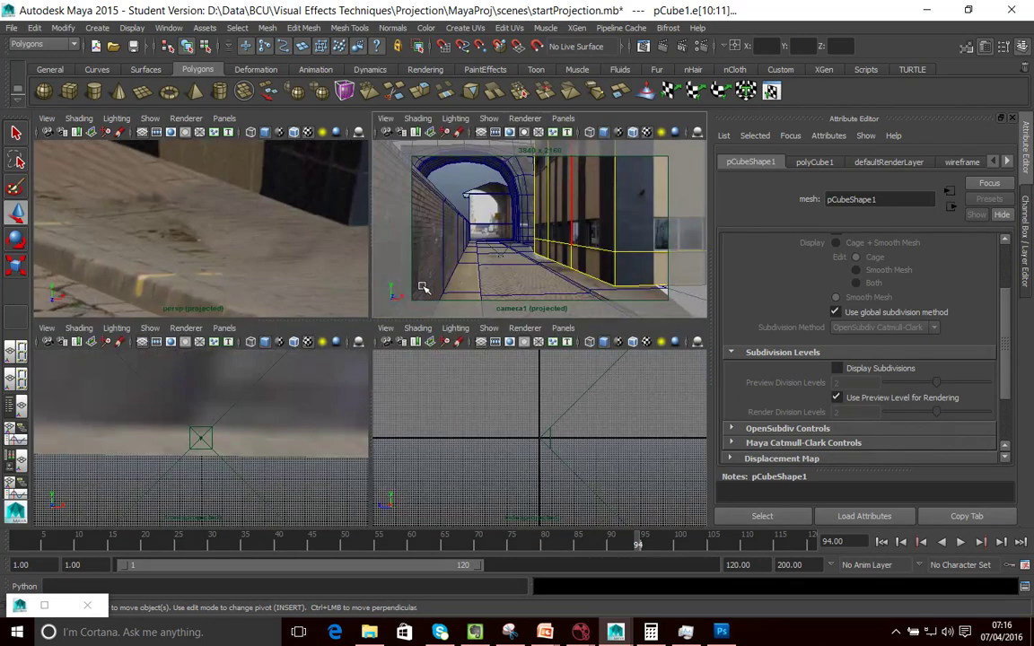
{"action": "left_click", "coordinate": [222, 233]}
{"action": "key", "text": "space"}
{"action": "scroll", "coordinate": [272, 219], "scroll_direction": "down", "scroll_amount": 10}
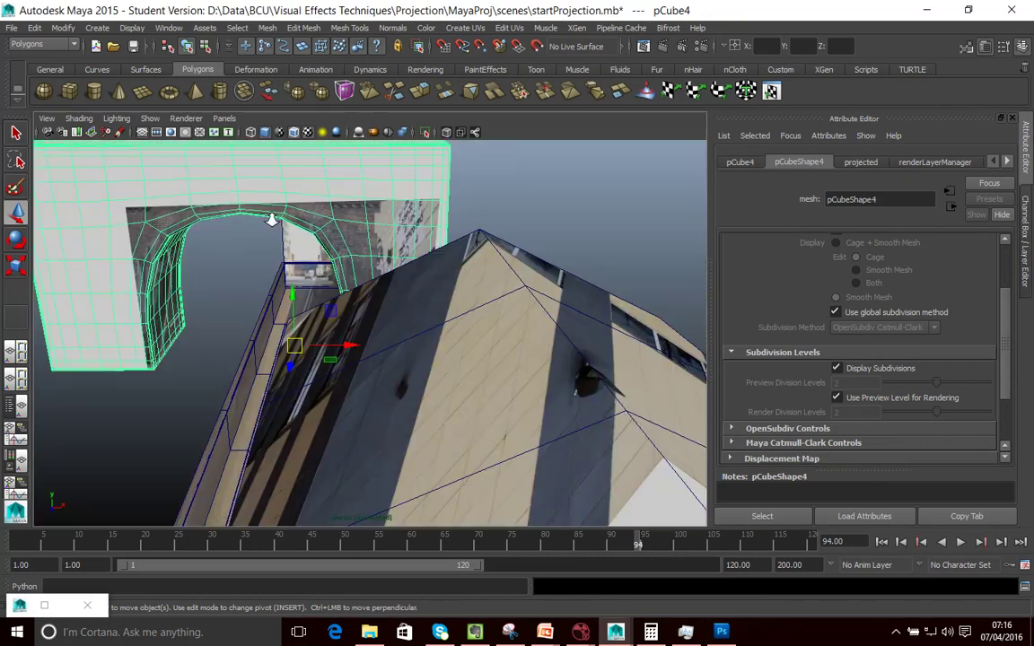
{"action": "scroll", "coordinate": [358, 387], "scroll_direction": "up", "scroll_amount": 5}
{"action": "left_click_drag", "start_coordinate": [357, 388], "coordinate": [473, 411], "text": "alt"}
{"action": "left_click", "coordinate": [472, 412]}
{"action": "right_click_drag", "start_coordinate": [471, 273], "coordinate": [468, 243]}
{"action": "left_click", "coordinate": [472, 400]}
{"action": "left_click", "coordinate": [517, 444]}
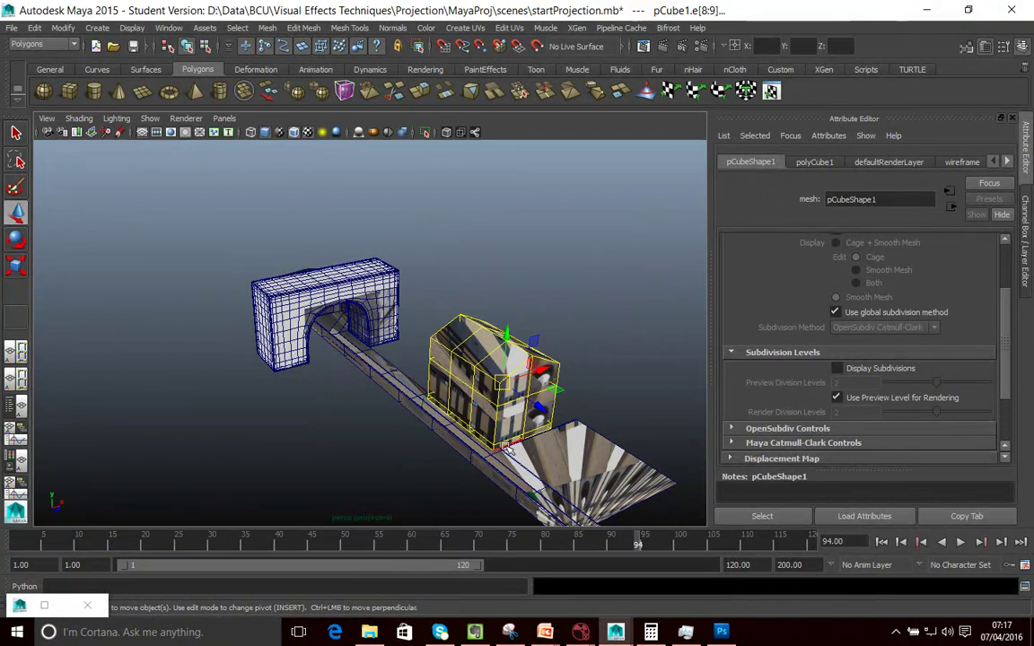
- Turn off Soft Select in the Select Tool settings
{"action": "right_click_drag", "start_coordinate": [467, 273], "coordinate": [467, 241]}
{"action": "left_click", "coordinate": [18, 133]}
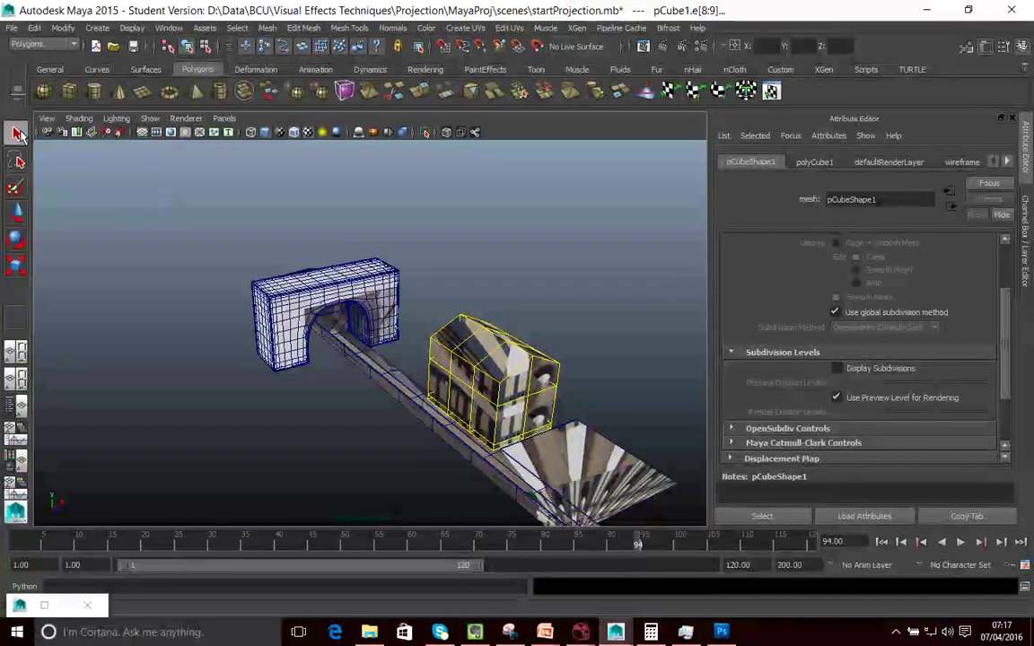
{"action": "double_click", "coordinate": [18, 133]}
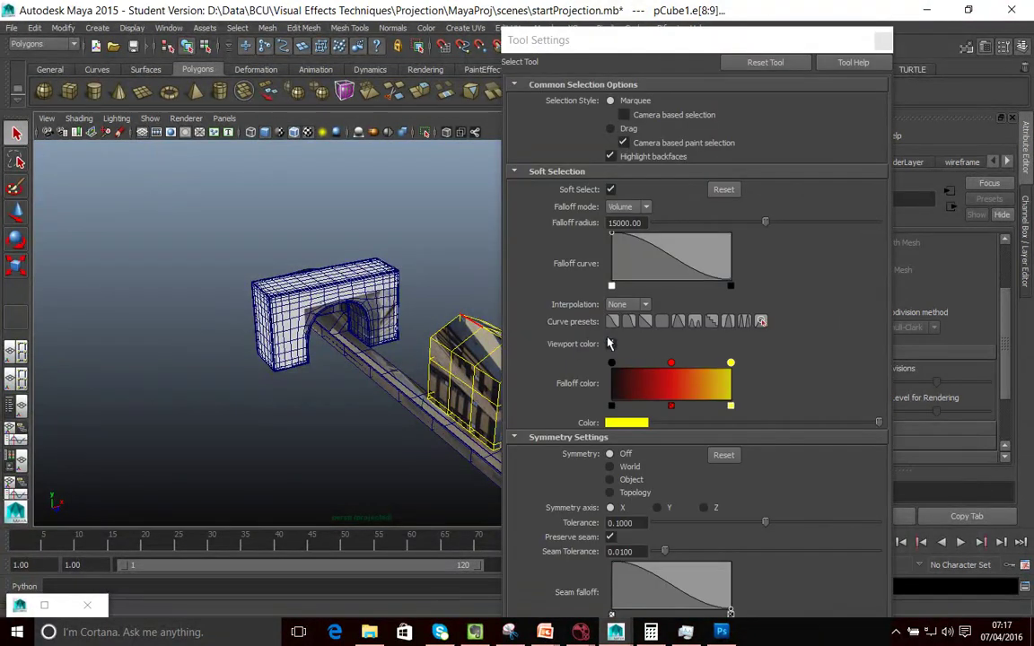
{"action": "left_click", "coordinate": [611, 189]}
{"action": "left_click", "coordinate": [883, 41]}
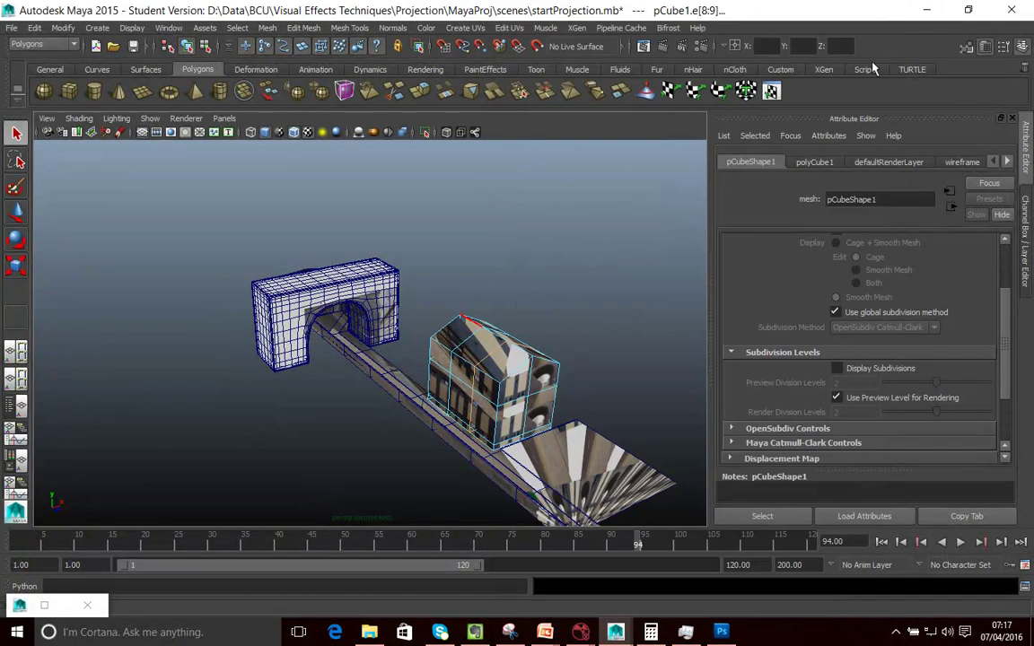
- Move the selected vertical edge loop slightly along the building's street side toward the front corner
{"action": "left_click_drag", "start_coordinate": [576, 360], "coordinate": [545, 351], "text": "alt"}
{"action": "scroll", "coordinate": [543, 352], "scroll_direction": "down", "scroll_amount": 5}
{"action": "left_click_drag", "start_coordinate": [475, 411], "coordinate": [390, 413], "text": "alt"}
{"action": "left_click", "coordinate": [18, 215]}
{"action": "scroll", "coordinate": [451, 335], "scroll_direction": "up", "scroll_amount": 4}
{"action": "scroll", "coordinate": [451, 336], "scroll_direction": "up", "scroll_amount": 4}
{"action": "left_click_drag", "start_coordinate": [454, 429], "coordinate": [492, 468], "text": "alt"}
{"action": "right_click_drag", "start_coordinate": [492, 469], "coordinate": [509, 451], "text": "alt"}
{"action": "scroll", "coordinate": [546, 454], "scroll_direction": "up", "scroll_amount": 2}
{"action": "middle_click_drag", "start_coordinate": [546, 454], "coordinate": [404, 377], "text": "alt"}
{"action": "scroll", "coordinate": [427, 396], "scroll_direction": "down", "scroll_amount": 6}
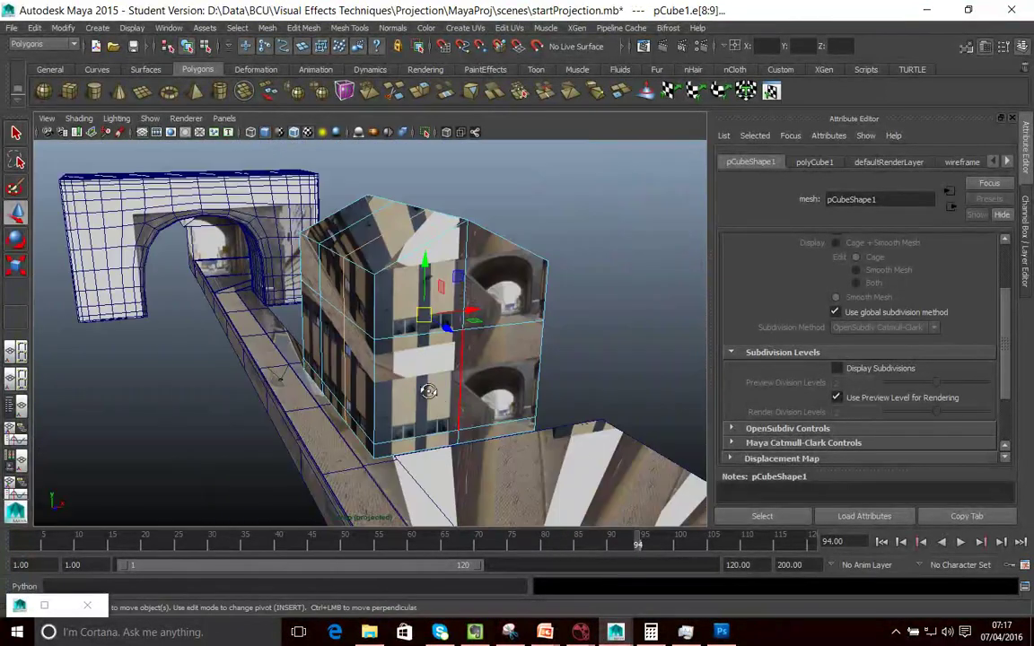
{"action": "left_click_drag", "start_coordinate": [432, 396], "coordinate": [492, 396], "text": "alt"}
{"action": "key", "text": "space"}
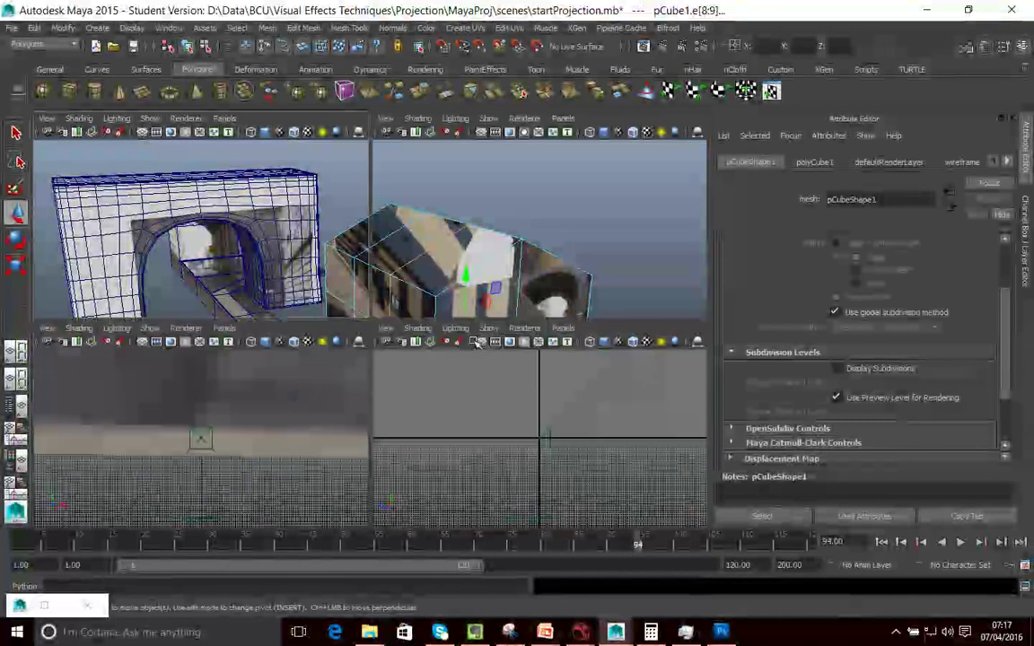
{"action": "key", "text": "space"}
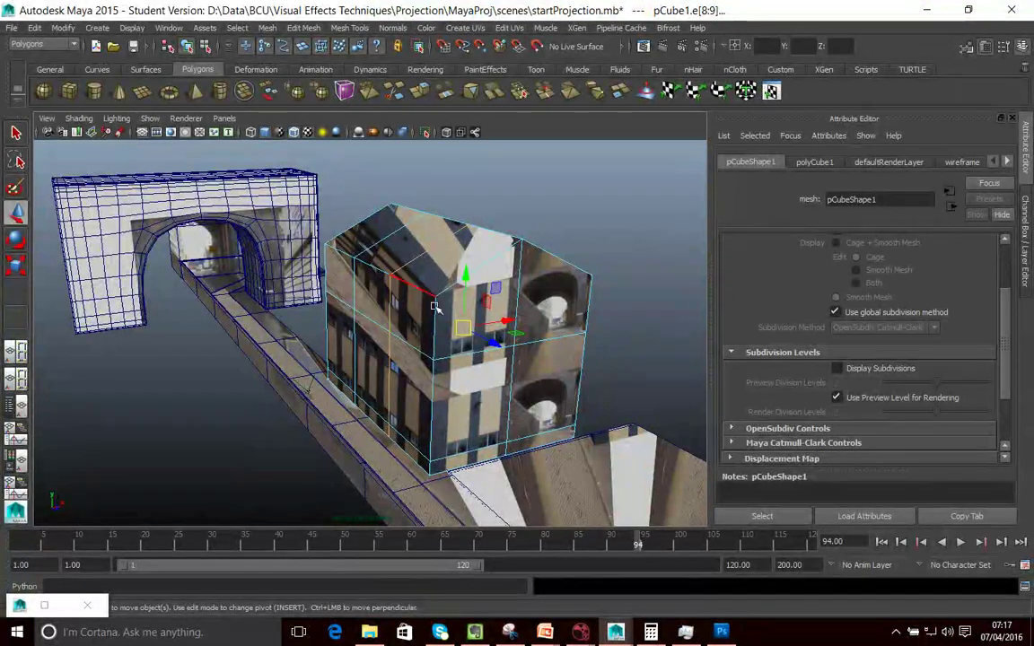
{"action": "left_click_drag", "start_coordinate": [496, 344], "coordinate": [512, 353]}
{"action": "left_click", "coordinate": [507, 352]}
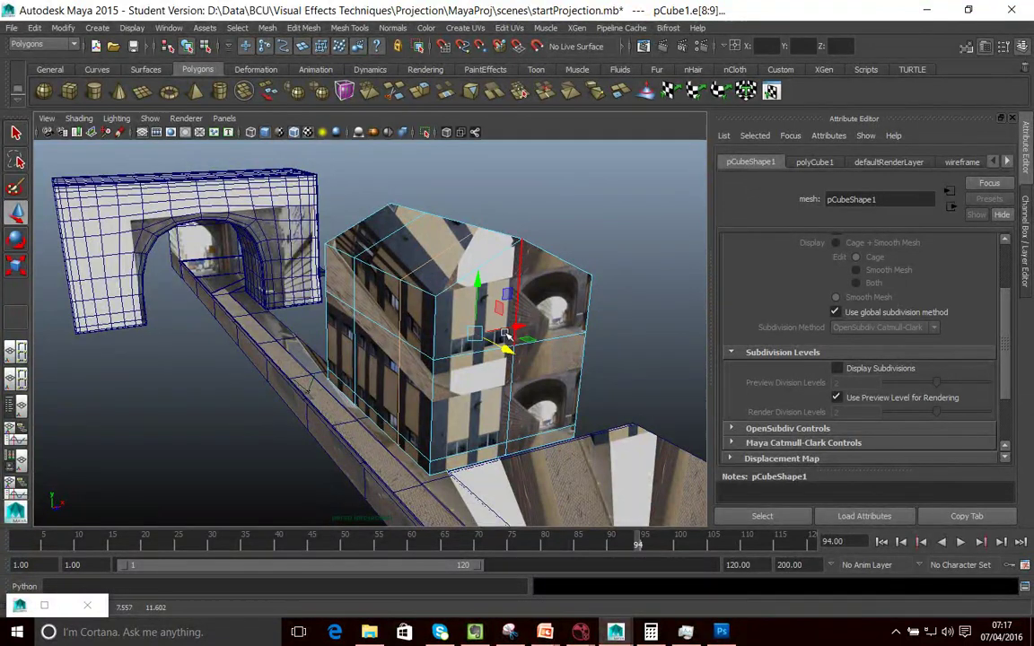
- Relocate the selected edge loop's move pivot from the building's centre to its street-side wall
{"action": "key", "text": "Insert"}
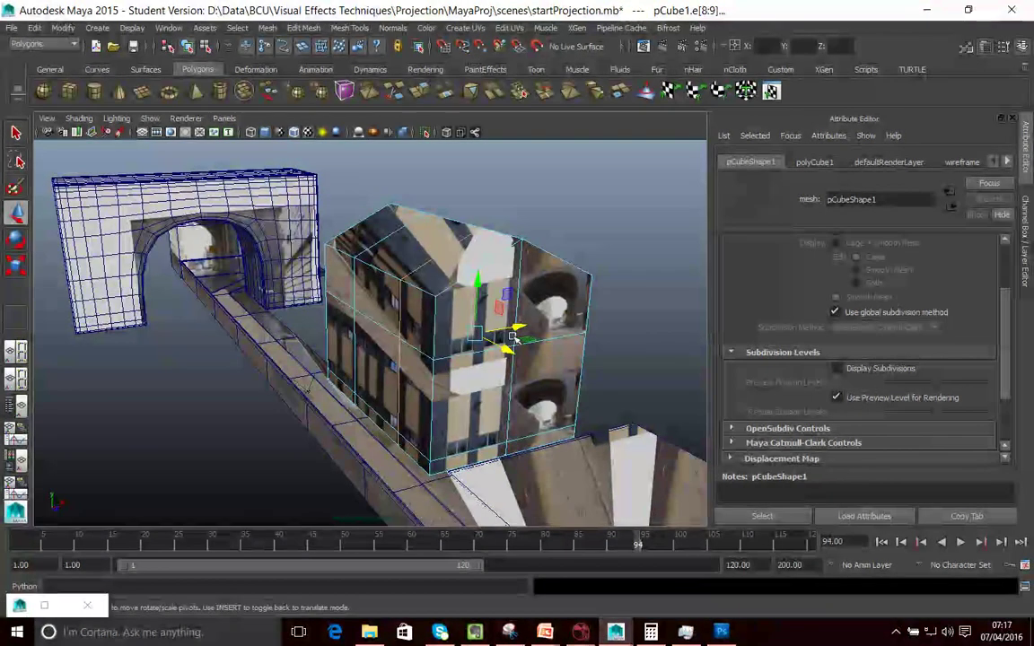
{"action": "left_click", "coordinate": [516, 335]}
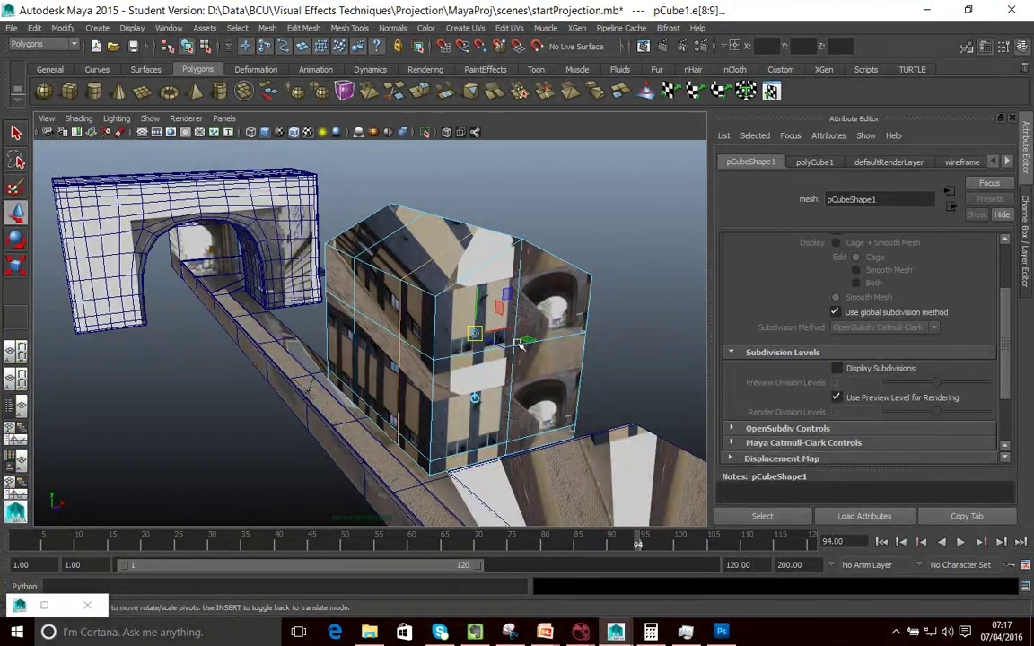
{"action": "left_click_drag", "start_coordinate": [507, 333], "coordinate": [406, 383]}
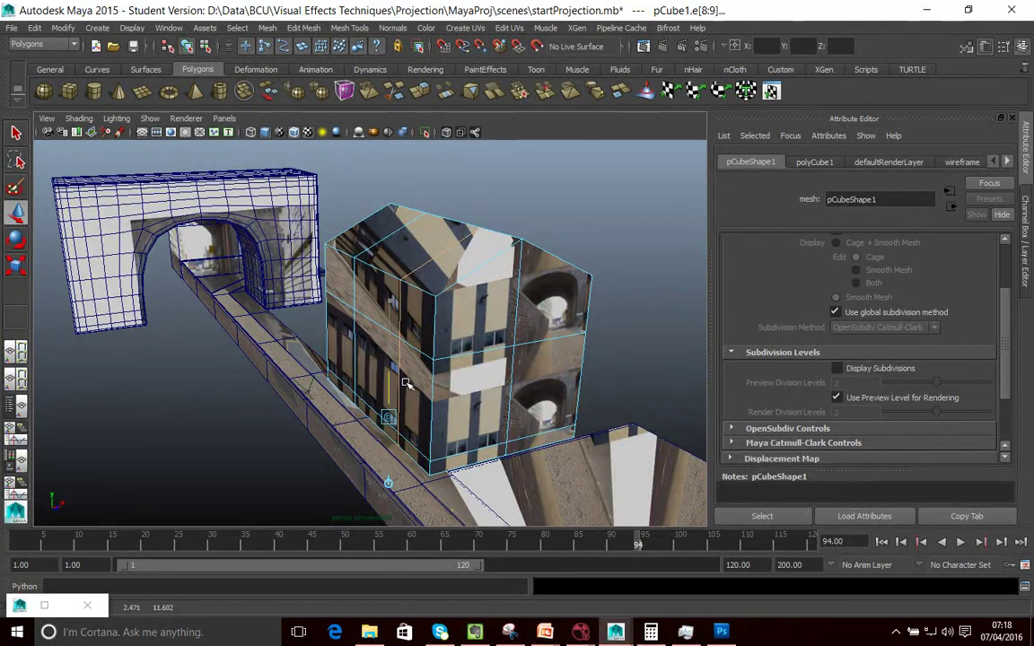
{"action": "key", "text": "Insert"}
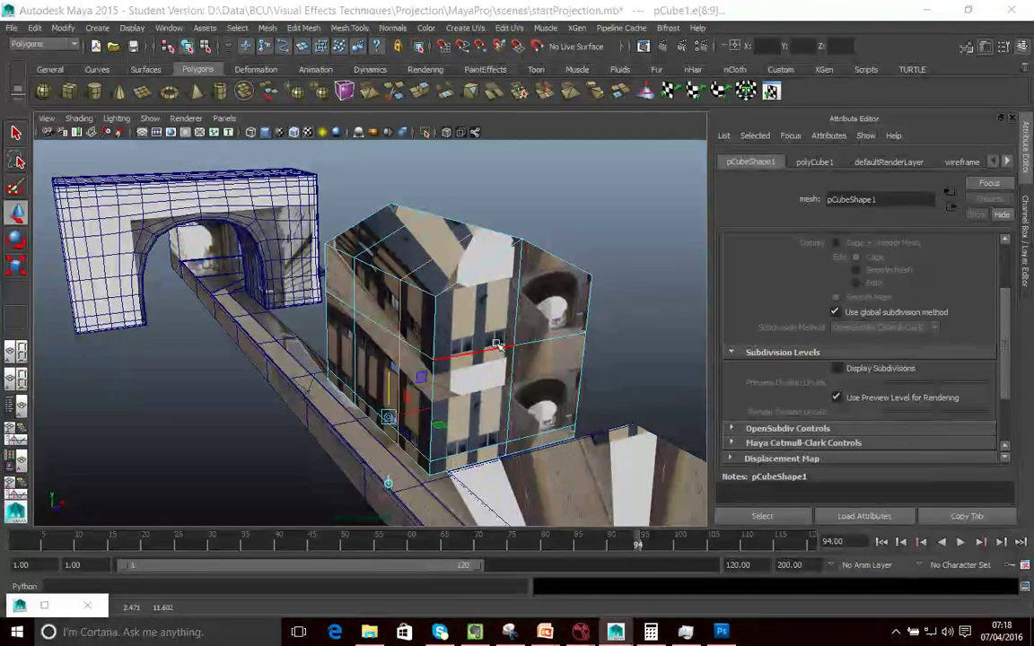
- In the camera view, slide the edge loop to the boundary between the dark strip and the last beige panel before the corner
{"action": "key", "text": "space"}
{"action": "key", "text": "space"}
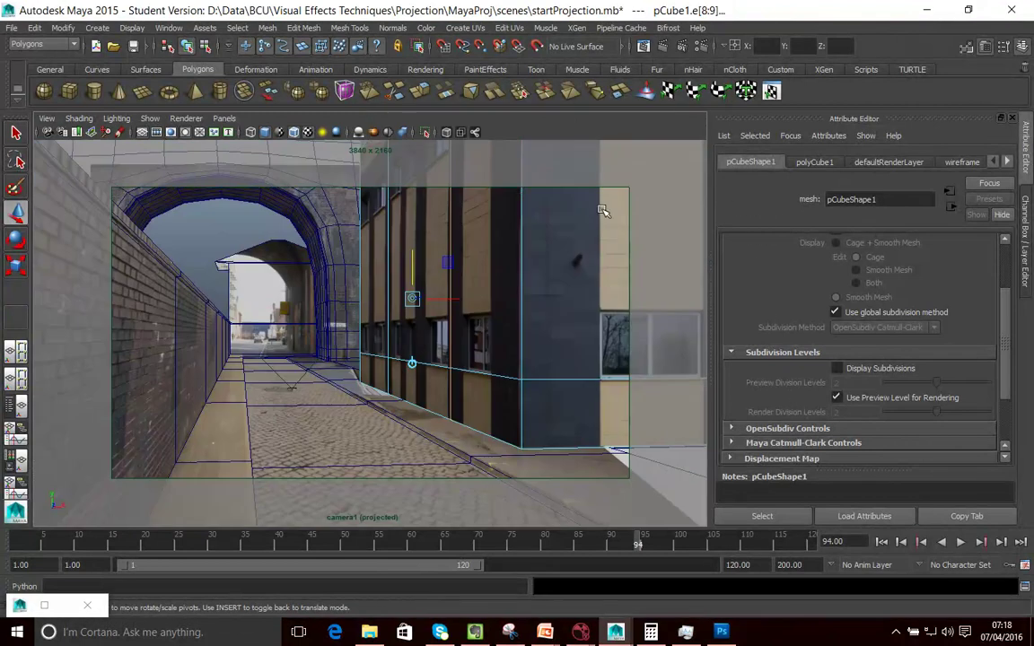
{"action": "key", "text": "Insert"}
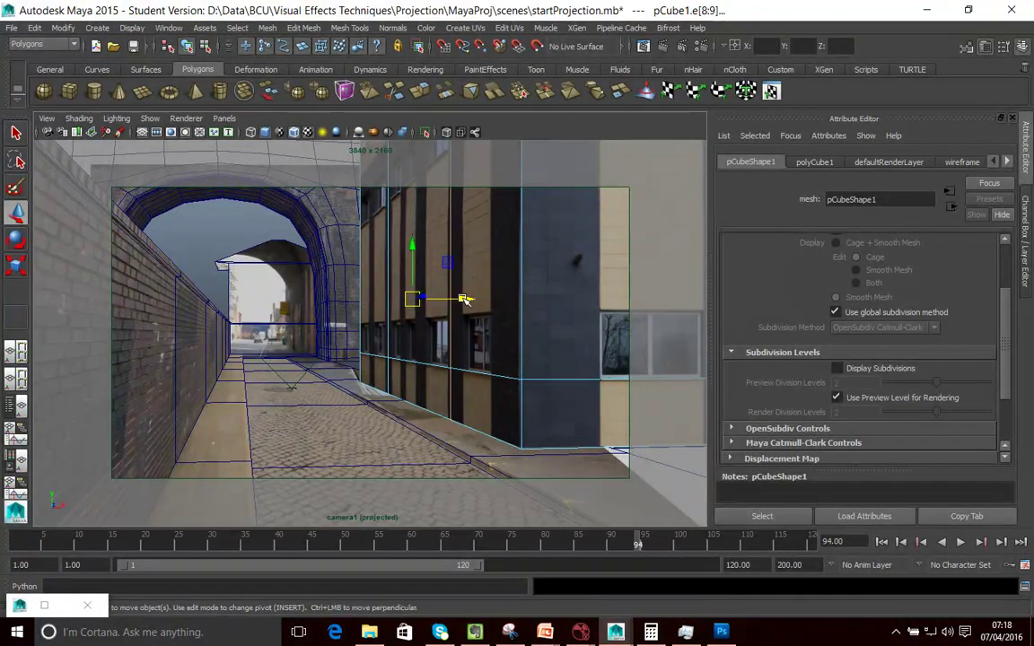
{"action": "key", "text": "Insert"}
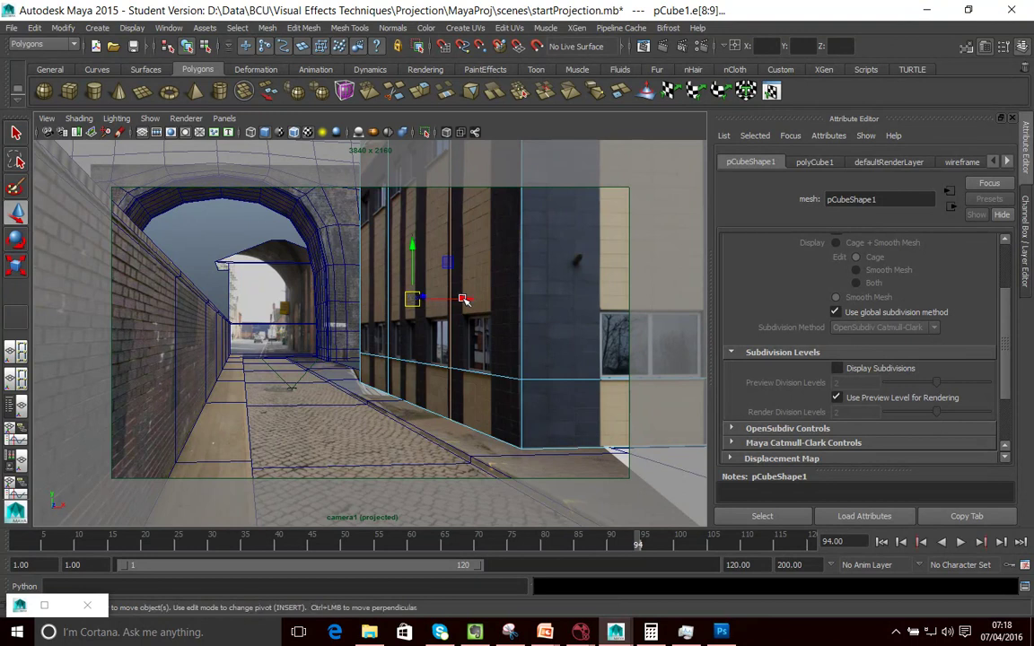
{"action": "key", "text": "Insert"}
{"action": "left_click_drag", "start_coordinate": [424, 299], "coordinate": [439, 302]}
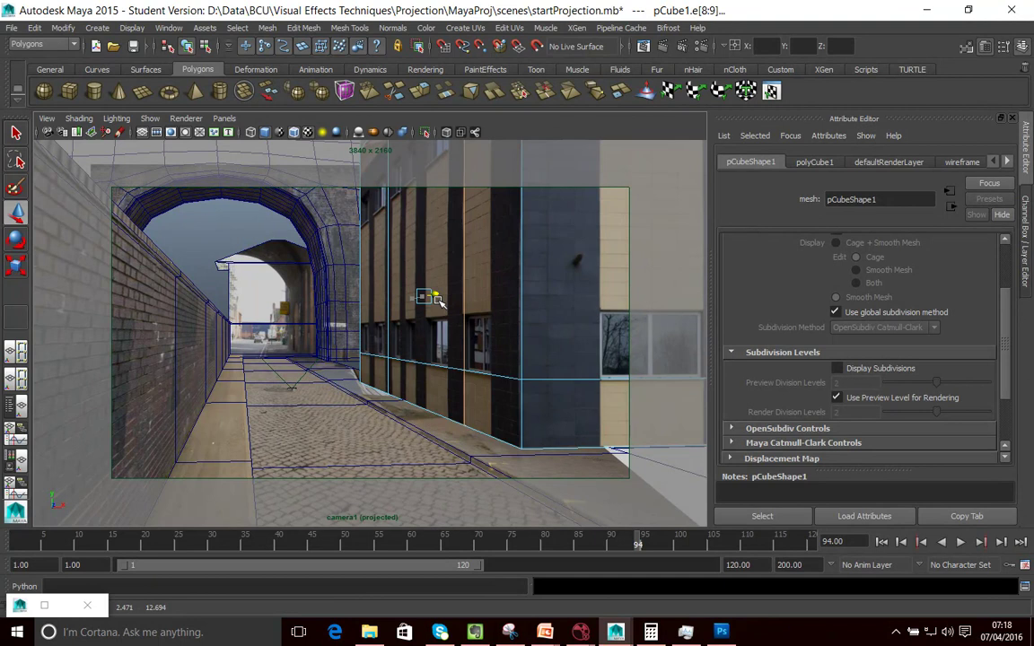
- Select the vertical edge loop nearer the arch and shift its move pivot to the street-side wall, down at ground-floor window height
{"action": "left_click", "coordinate": [351, 299]}
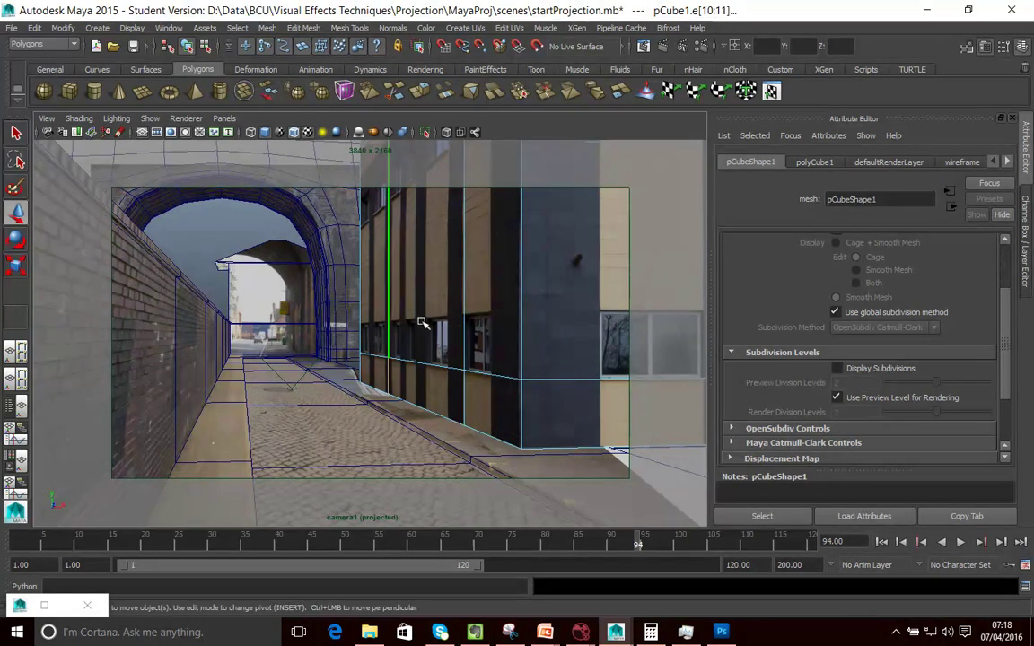
{"action": "key", "text": "space"}
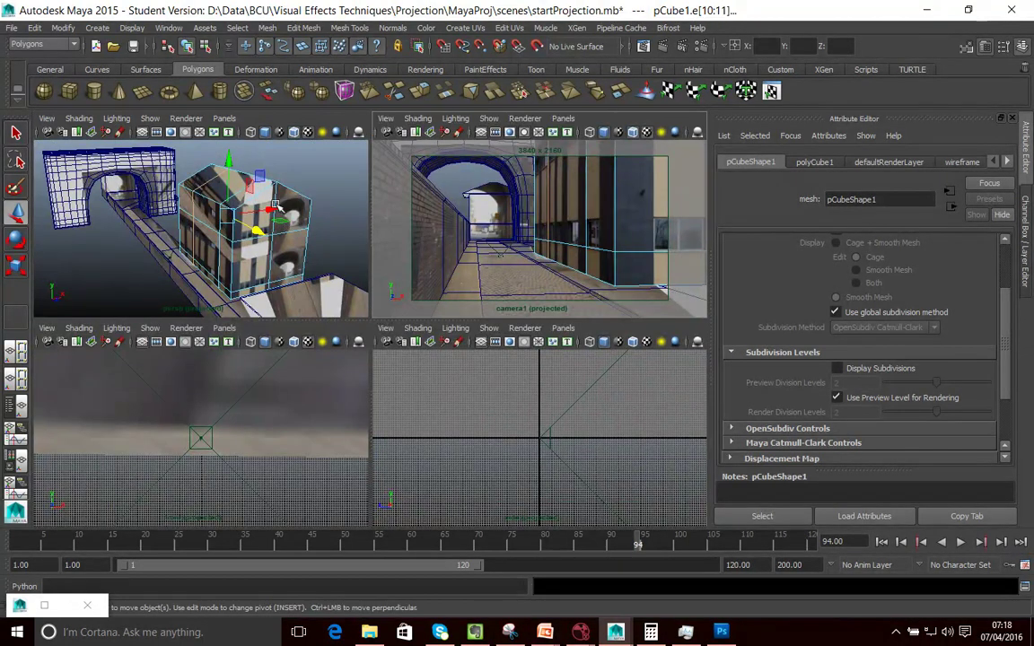
{"action": "left_click_drag", "start_coordinate": [272, 210], "coordinate": [233, 215]}
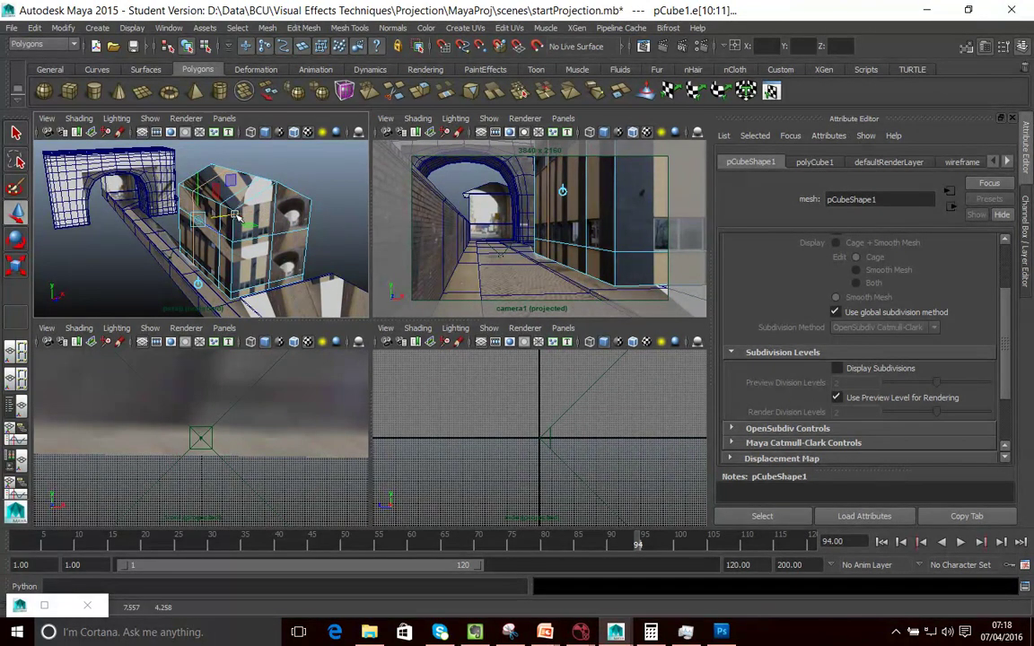
{"action": "key", "text": "space"}
{"action": "key", "text": "space"}
{"action": "key", "text": "space"}
{"action": "key", "text": "space"}
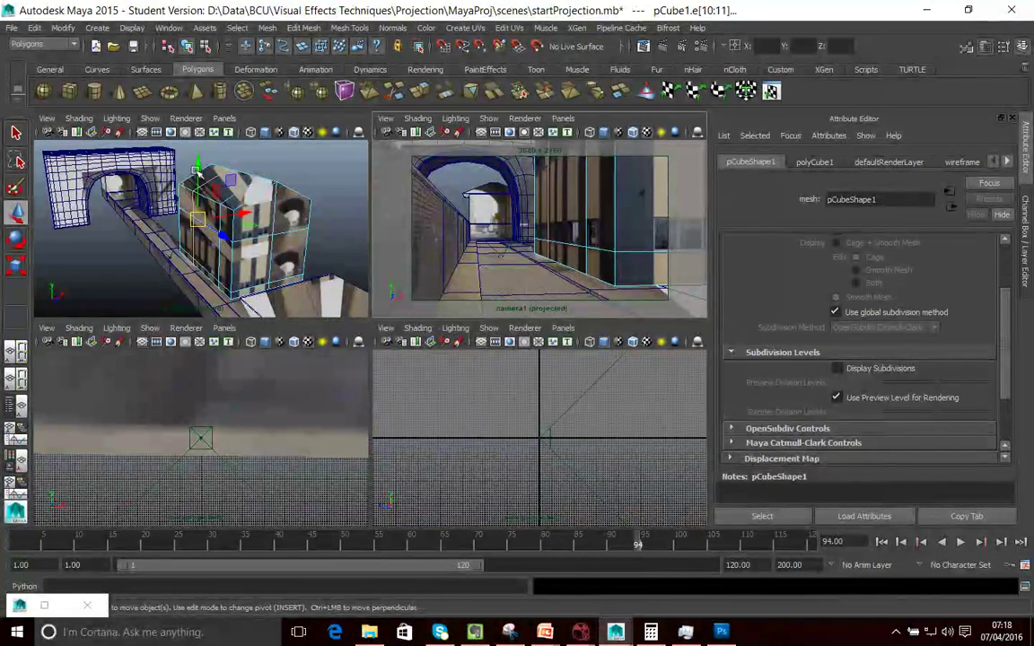
{"action": "key", "text": "Insert"}
{"action": "left_click_drag", "start_coordinate": [199, 173], "coordinate": [201, 207]}
{"action": "key", "text": "Insert"}
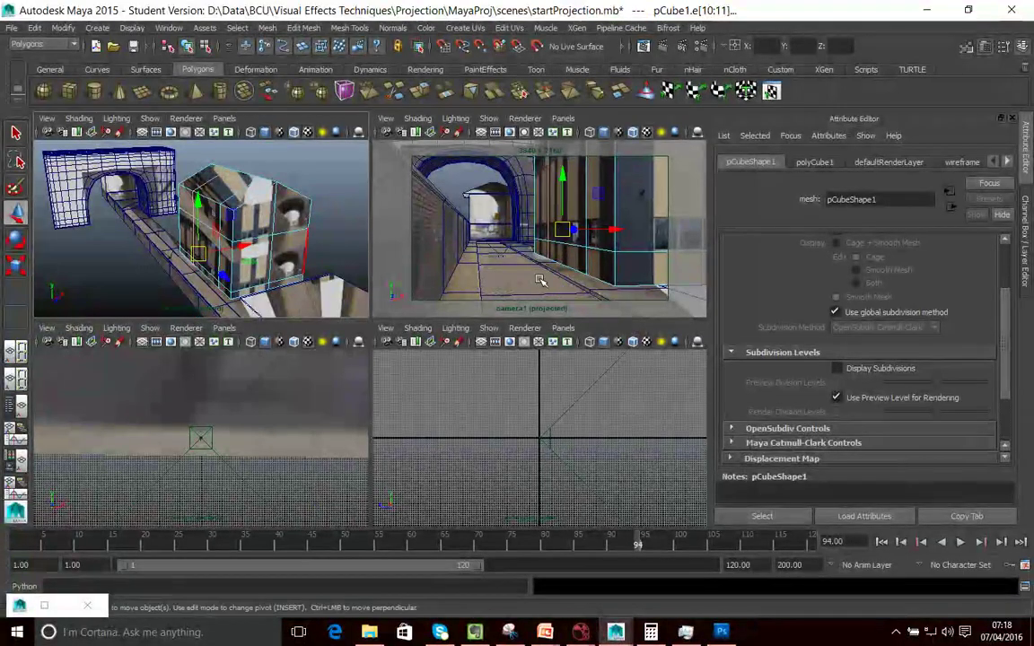
- In the camera view, slide that edge loop to the boundary between the last beige panel and the dark corner strip
{"action": "key", "text": "space"}
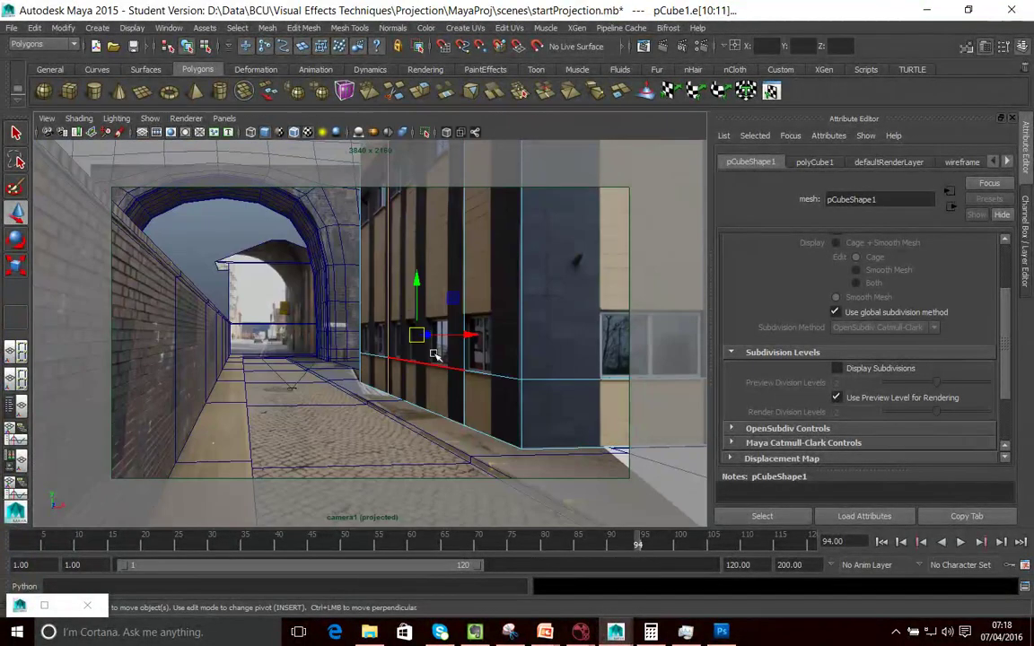
{"action": "left_click_drag", "start_coordinate": [432, 337], "coordinate": [479, 367]}
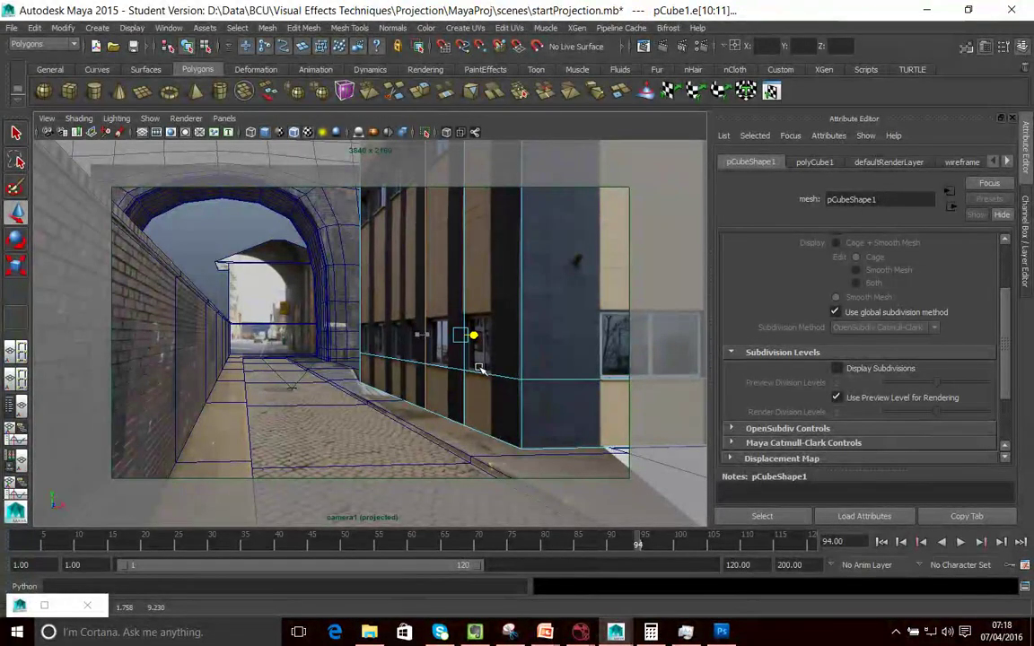
{"action": "middle_click_drag", "start_coordinate": [480, 368], "coordinate": [567, 406]}
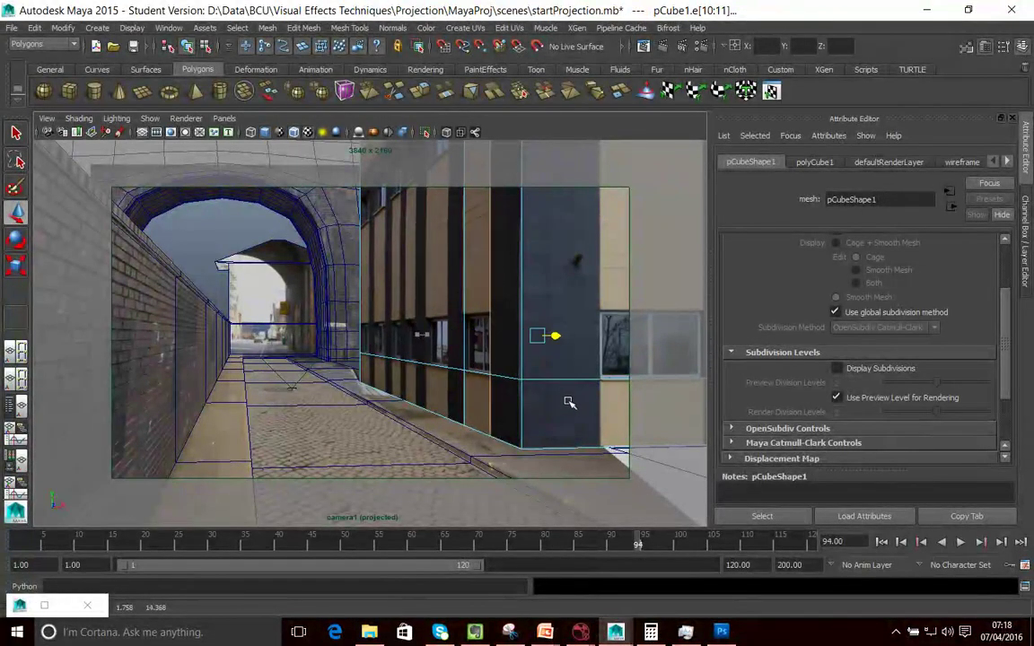
{"action": "key", "text": "Insert"}
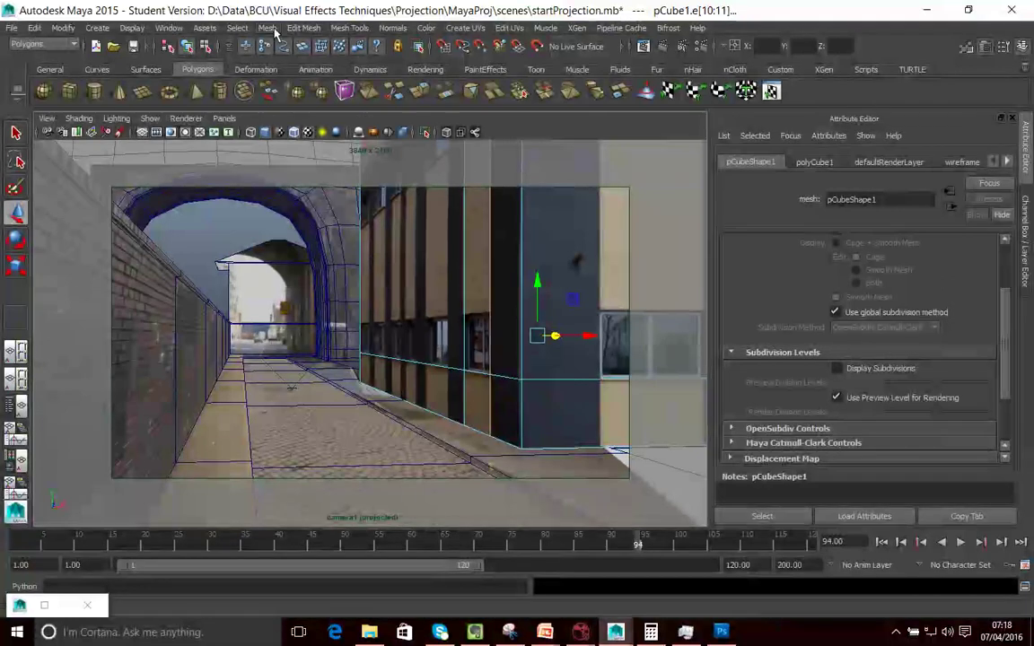
- Use the Insert Edge Loop Tool to add vertical loops along both edges of the beige panel second from the corner
{"action": "left_click", "coordinate": [303, 28]}
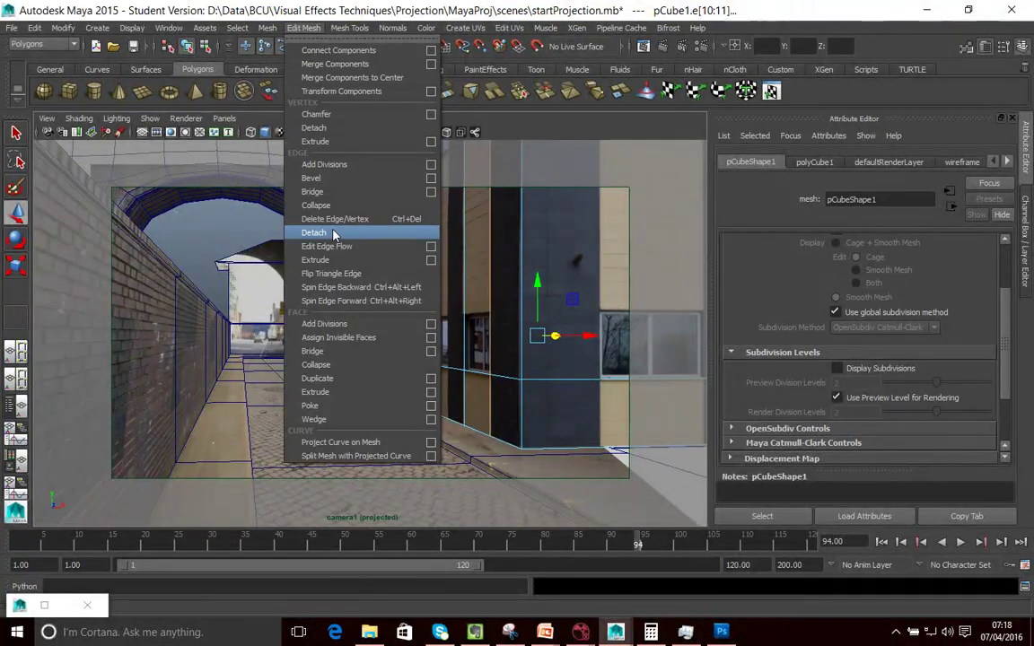
{"action": "mouse_move", "coordinate": [350, 29]}
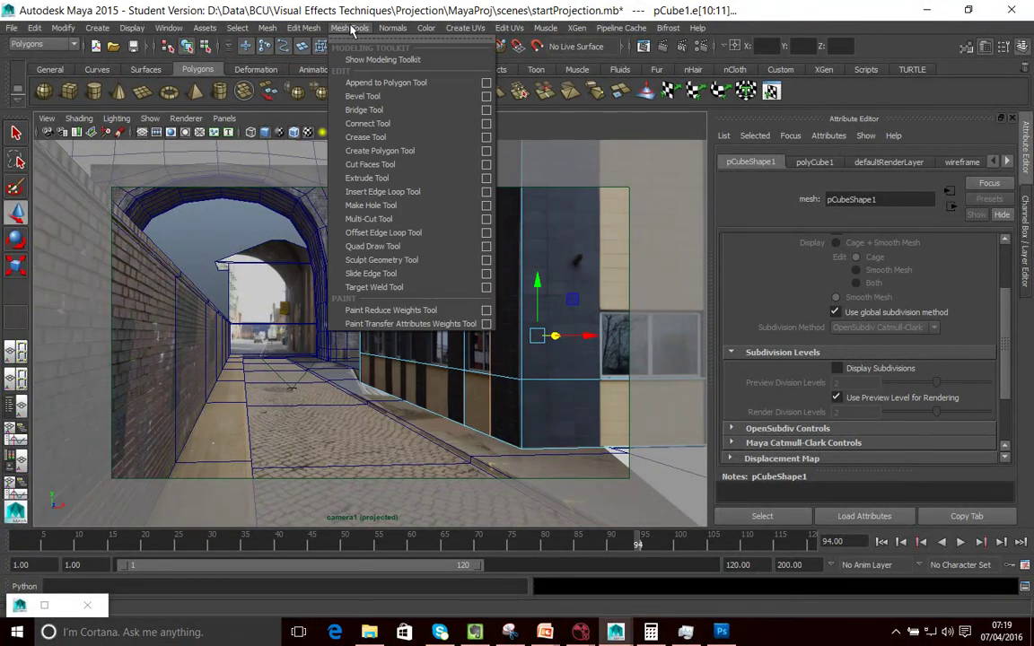
{"action": "left_click", "coordinate": [382, 192]}
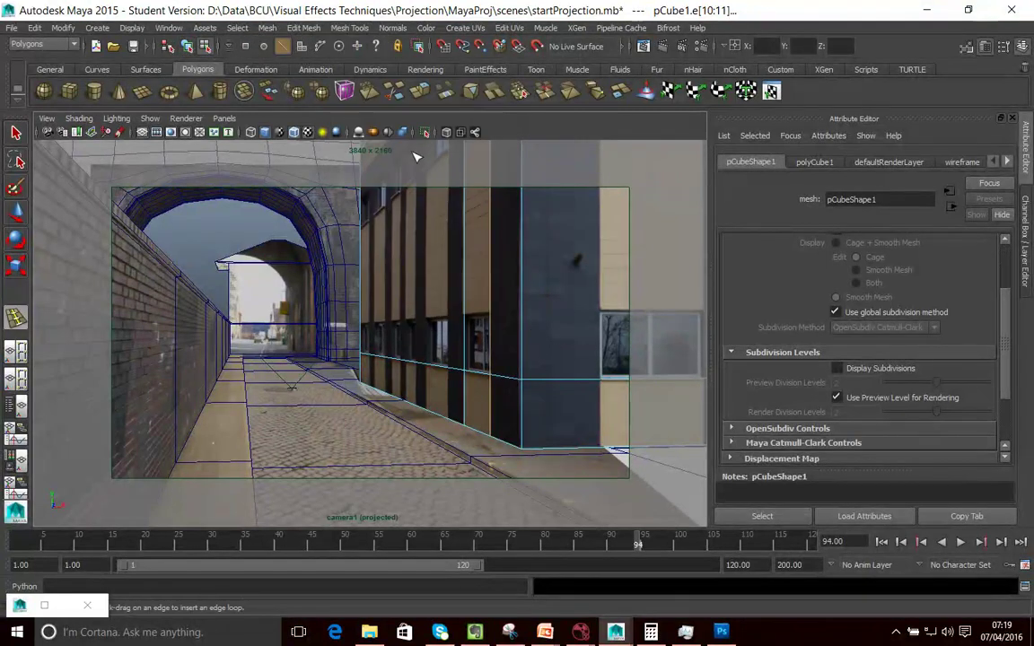
{"action": "left_click", "coordinate": [449, 422]}
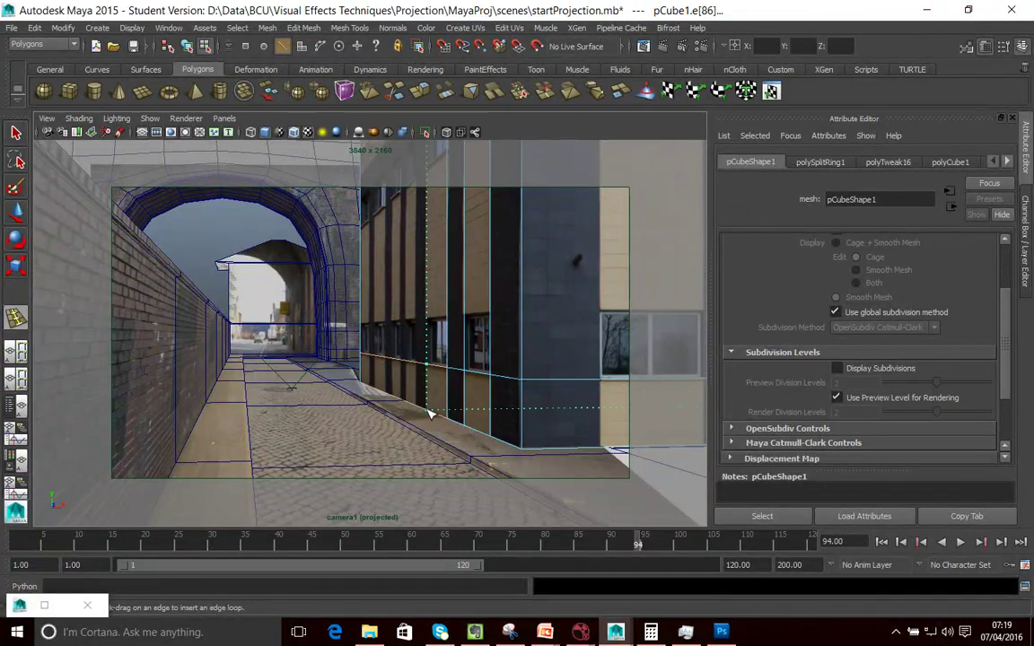
{"action": "left_click", "coordinate": [431, 414]}
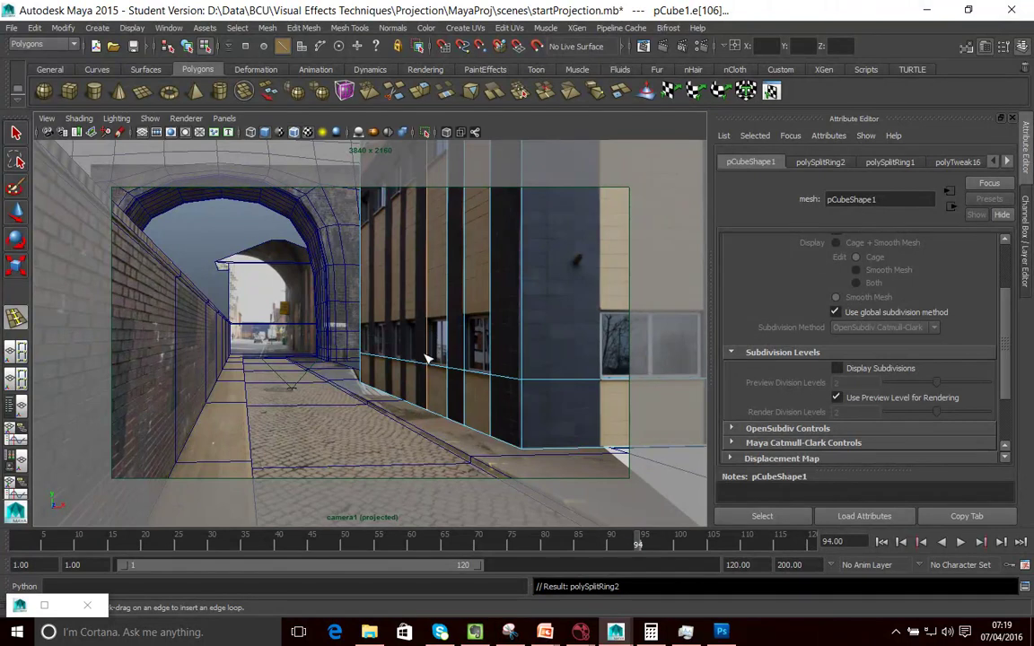
- Insert vertical edge loops along the edges of the remaining beige panels on the street-side wall, continuing up to the arch
{"action": "left_click", "coordinate": [414, 407]}
{"action": "left_click_drag", "start_coordinate": [411, 402], "coordinate": [400, 400]}
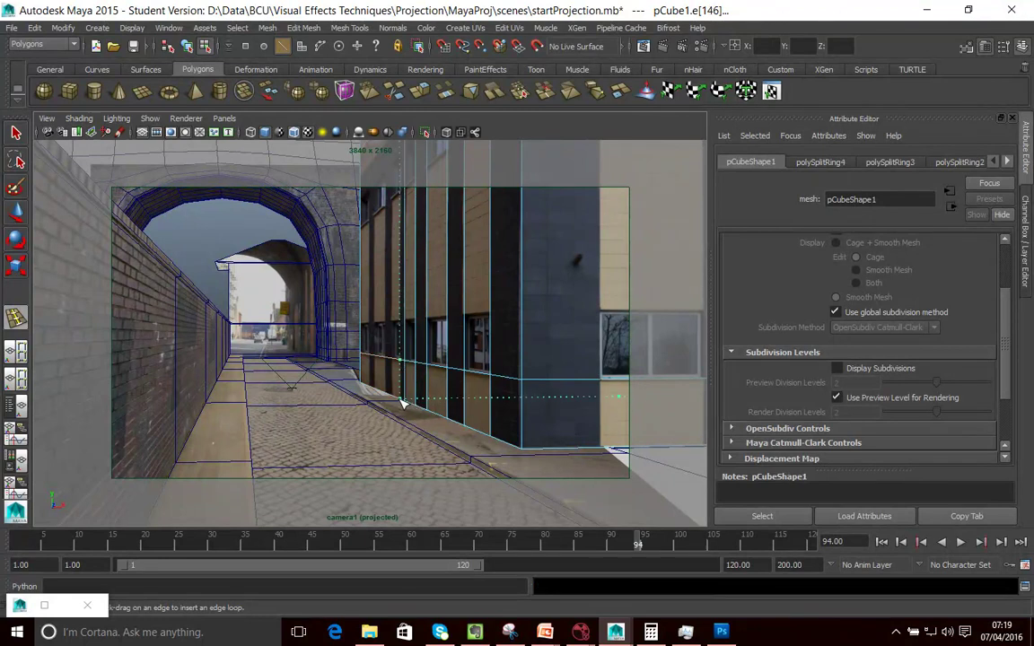
{"action": "left_click", "coordinate": [401, 402]}
{"action": "left_click", "coordinate": [396, 399]}
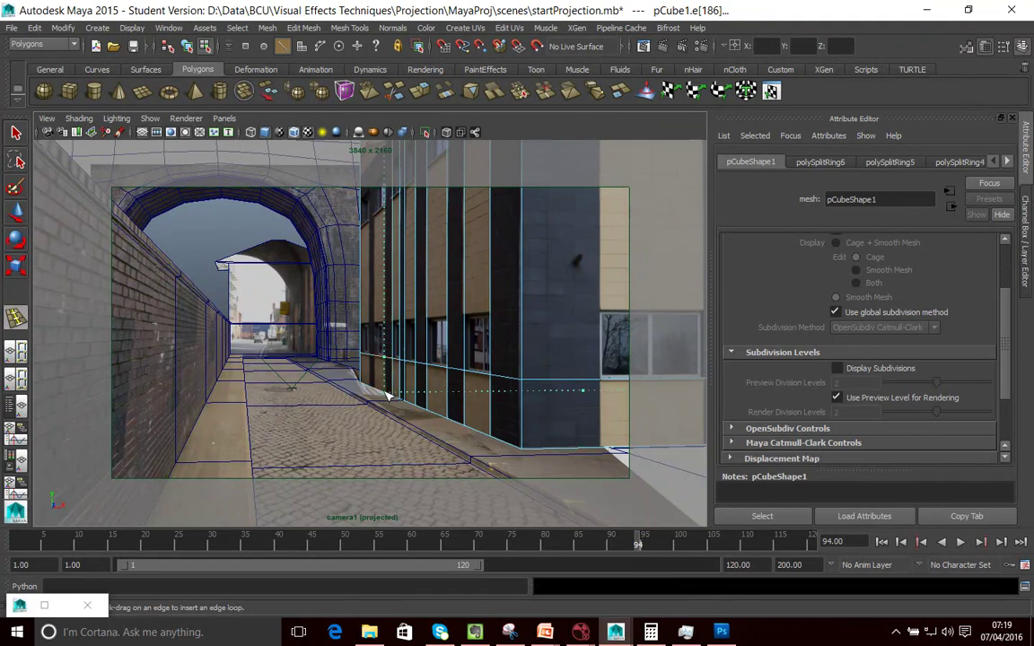
{"action": "left_click", "coordinate": [387, 395]}
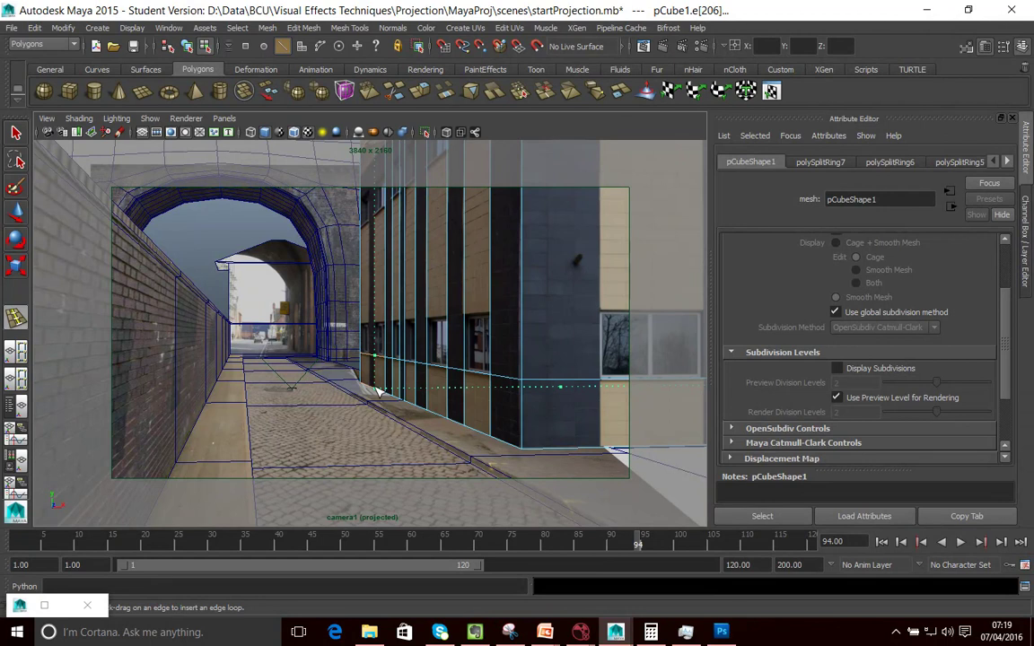
{"action": "left_click", "coordinate": [377, 392]}
{"action": "left_click_drag", "start_coordinate": [372, 388], "coordinate": [365, 388]}
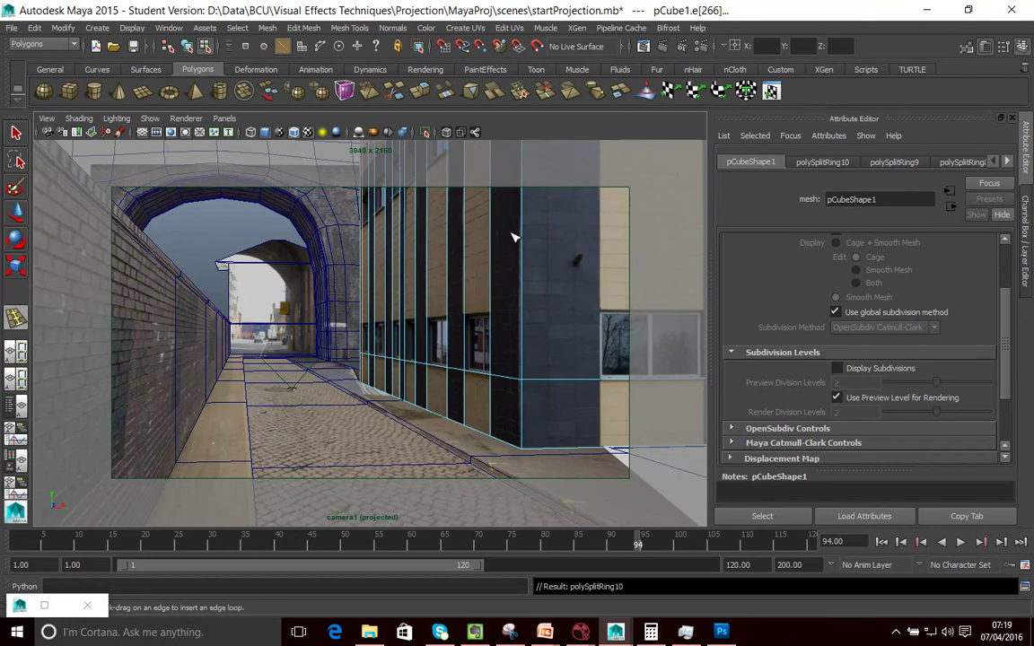
- Insert horizontal edge loops along the tops of the ground-floor windows and along the bottoms and tops of the upper-floor windows
{"action": "left_click_drag", "start_coordinate": [492, 254], "coordinate": [493, 314]}
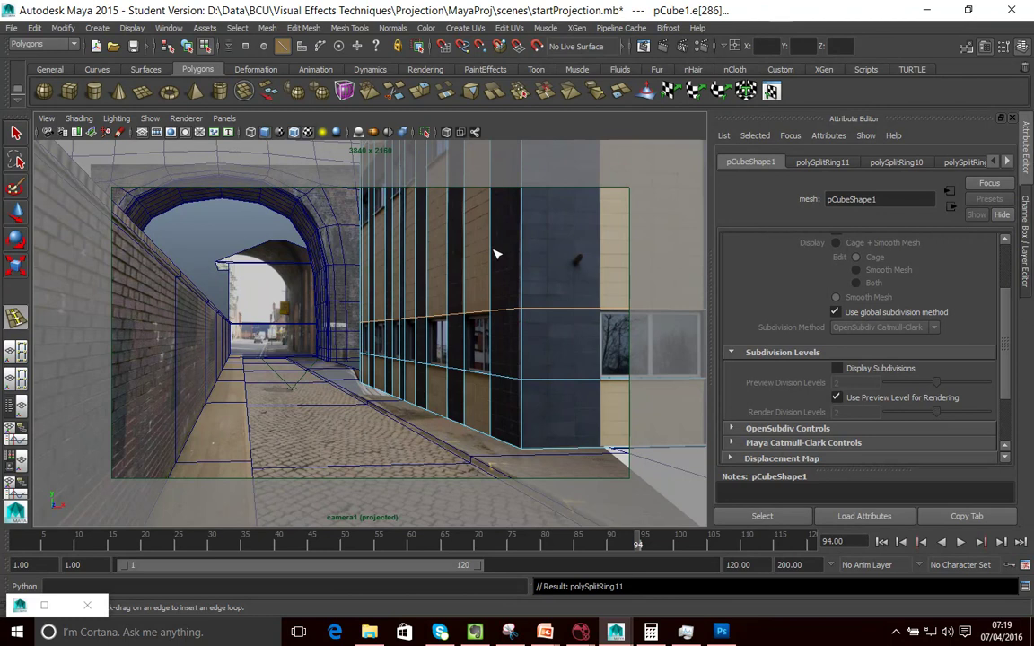
{"action": "left_click_drag", "start_coordinate": [492, 254], "coordinate": [475, 118]}
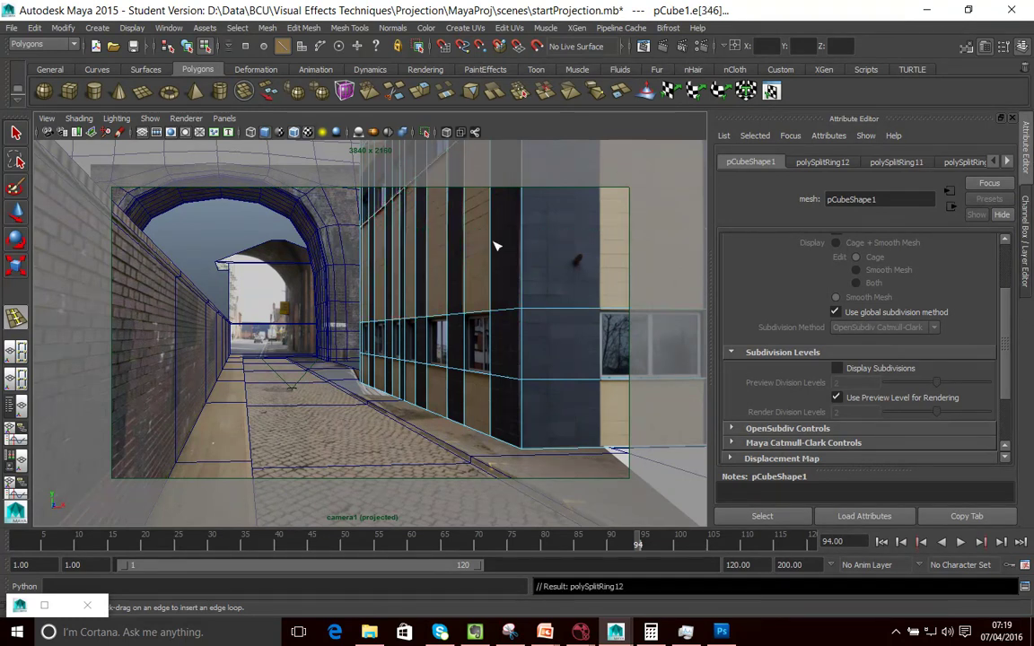
{"action": "left_click_drag", "start_coordinate": [491, 242], "coordinate": [480, 180]}
{"action": "key", "text": "ctrl+z"}
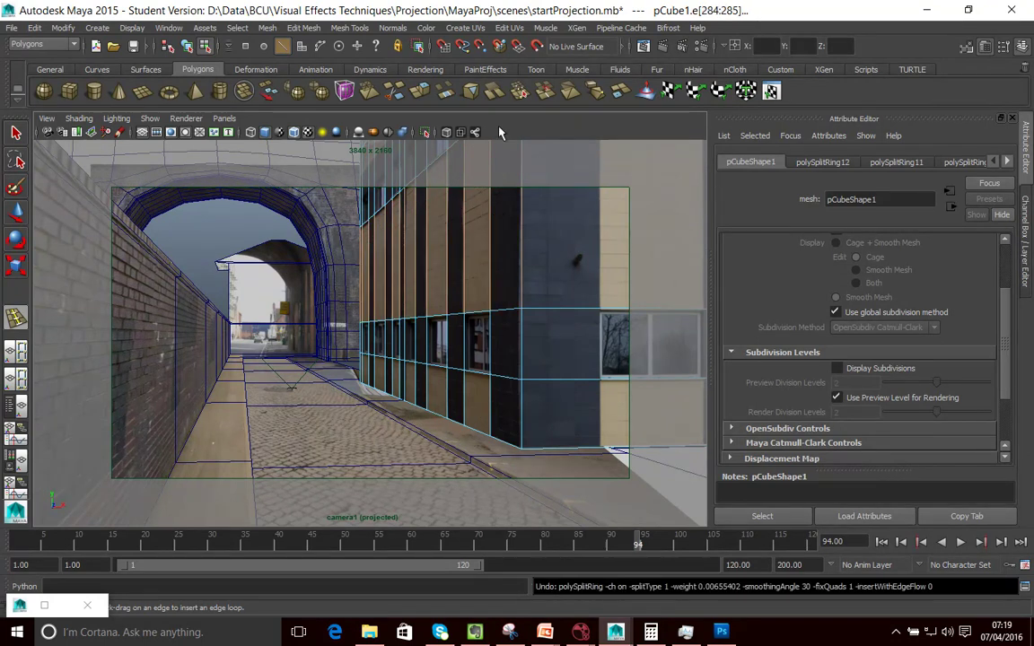
{"action": "left_click_drag", "start_coordinate": [365, 203], "coordinate": [369, 196]}
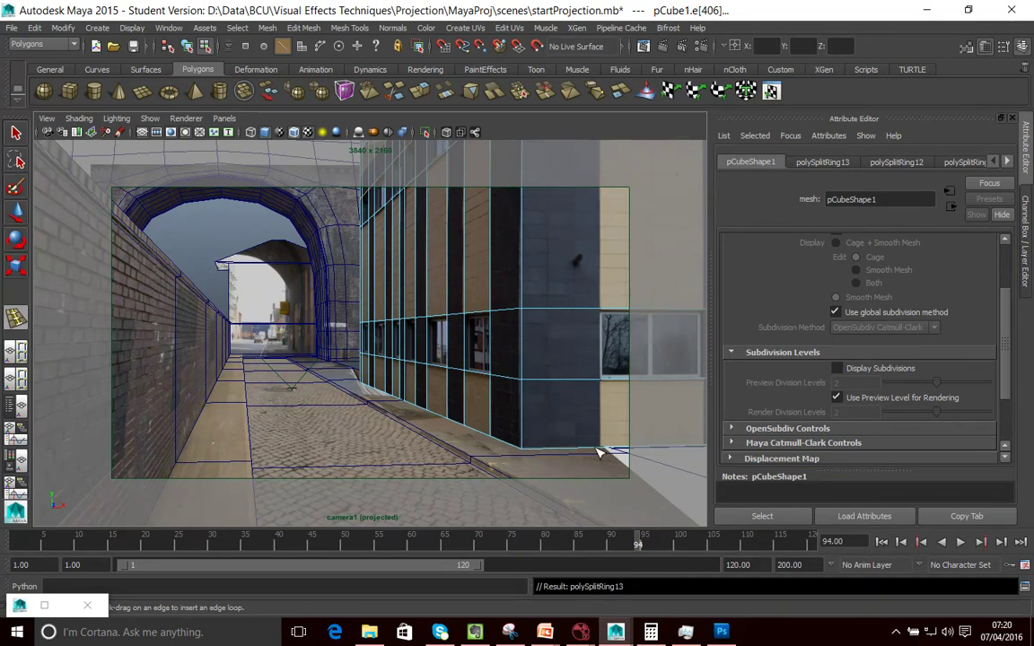
- At frame 1, insert vertical edge loops along the beige and dark panel boundaries on the building's front facade
{"action": "left_click_drag", "start_coordinate": [258, 548], "coordinate": [16, 545]}
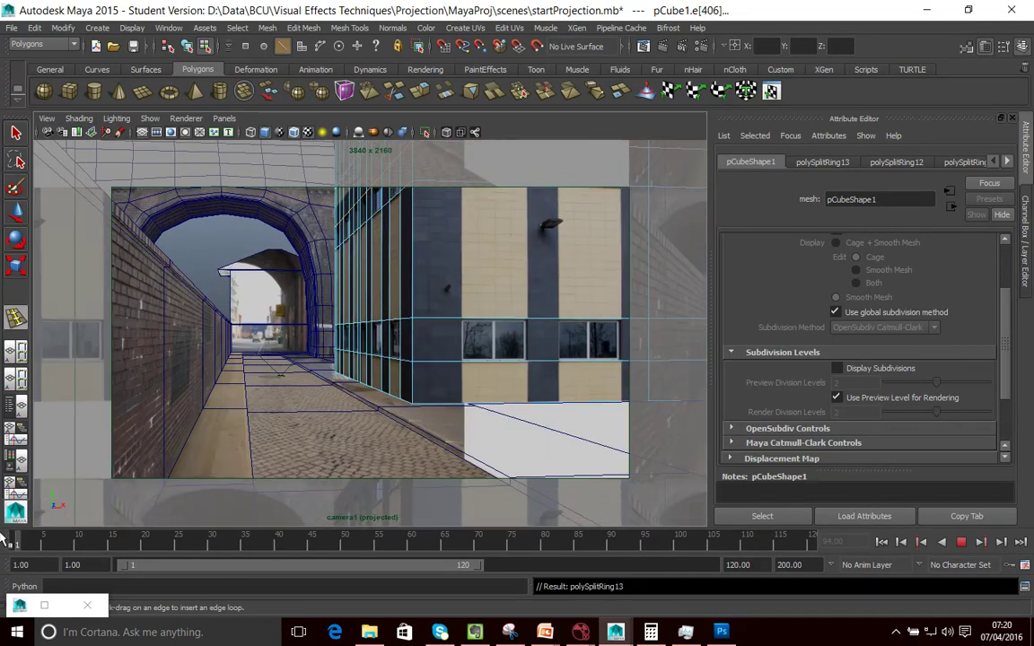
{"action": "left_click_drag", "start_coordinate": [449, 370], "coordinate": [626, 367]}
{"action": "key", "text": "ctrl+z"}
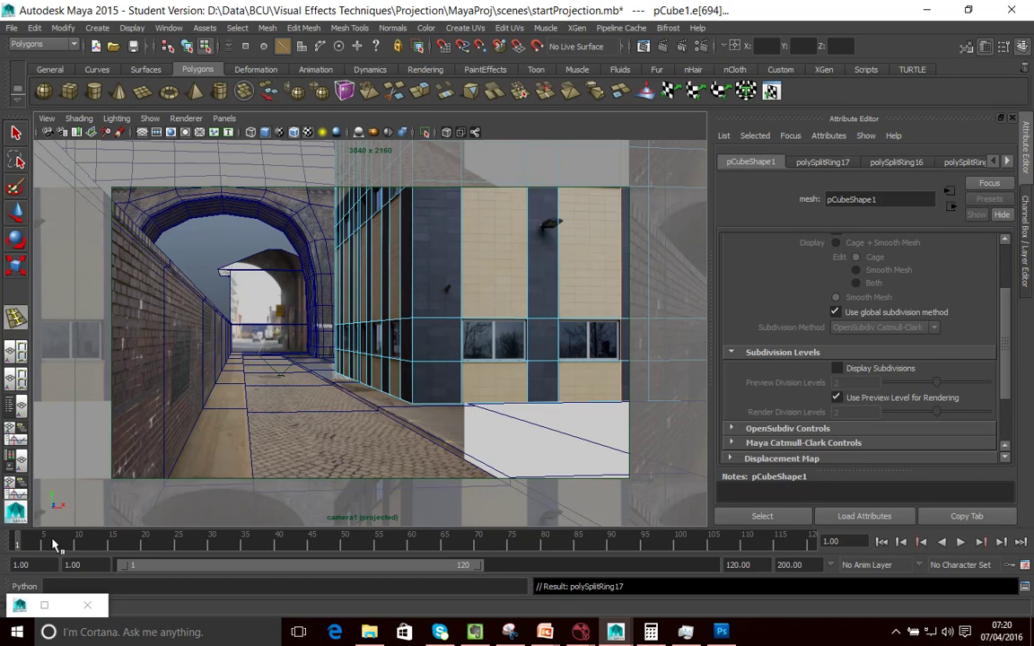
- At frame 69, switch to face selection and select the ground-floor window faces on the street-side wall
{"action": "key", "text": "alt+v"}
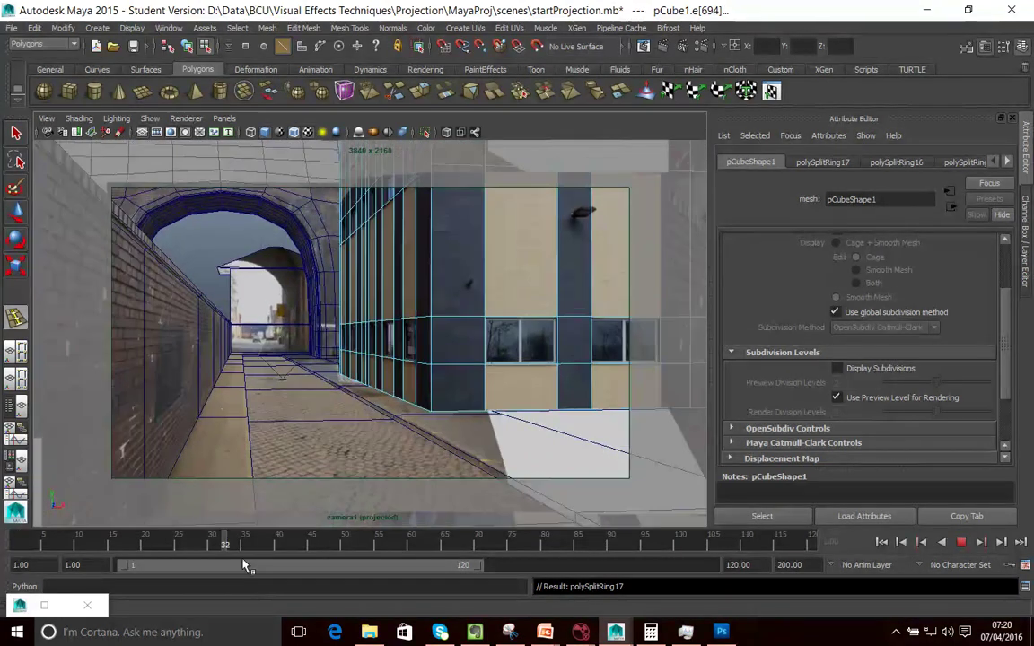
{"action": "left_click_drag", "start_coordinate": [437, 539], "coordinate": [495, 530]}
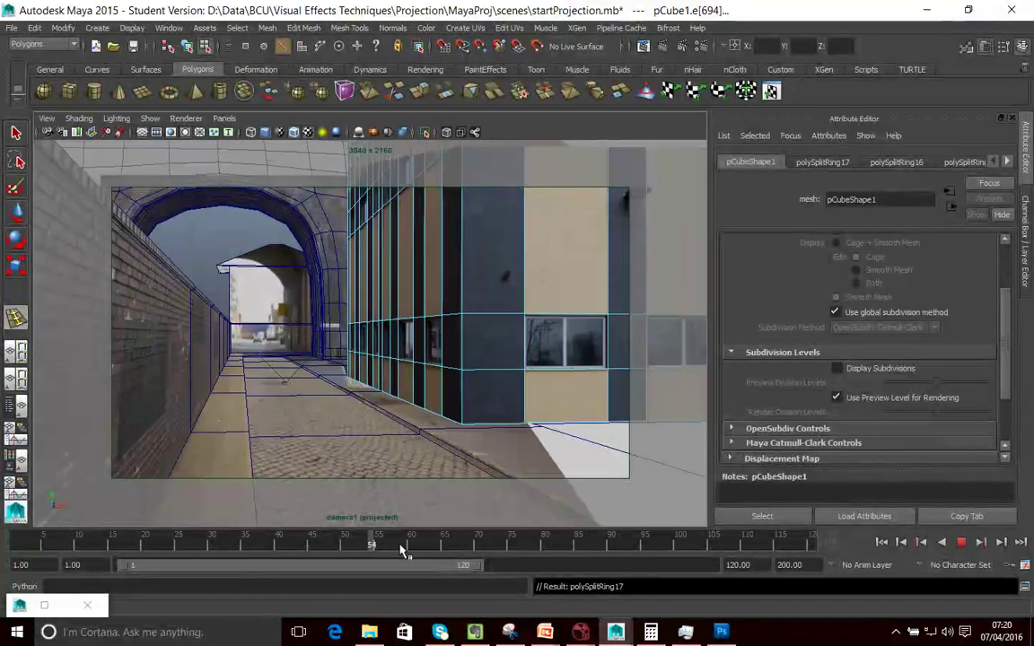
{"action": "left_click", "coordinate": [473, 535]}
{"action": "right_click_drag", "start_coordinate": [453, 274], "coordinate": [442, 315]}
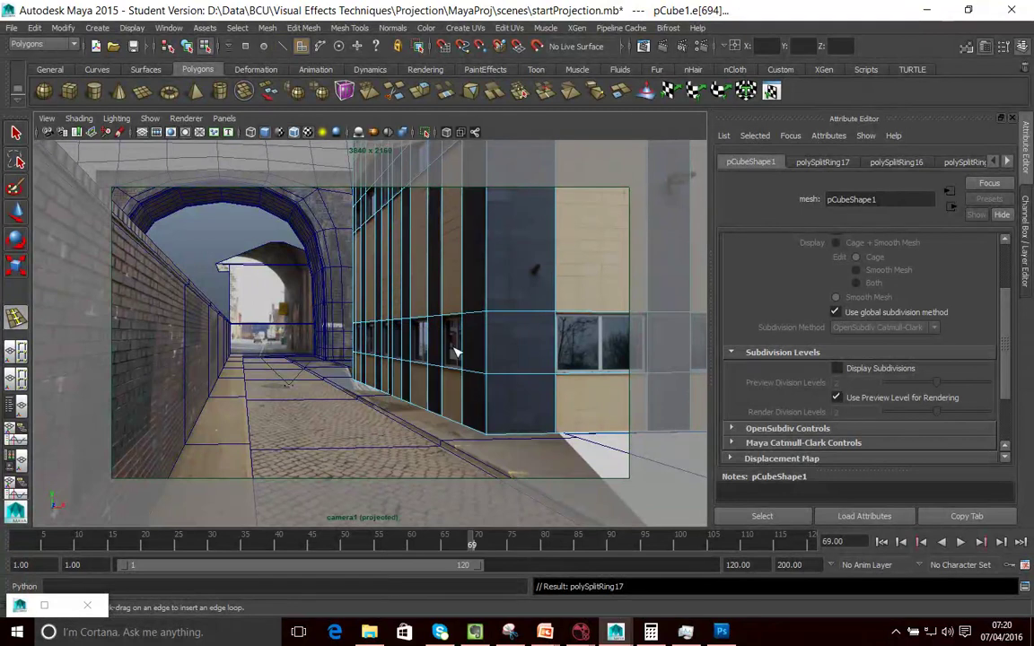
{"action": "left_click", "coordinate": [449, 345]}
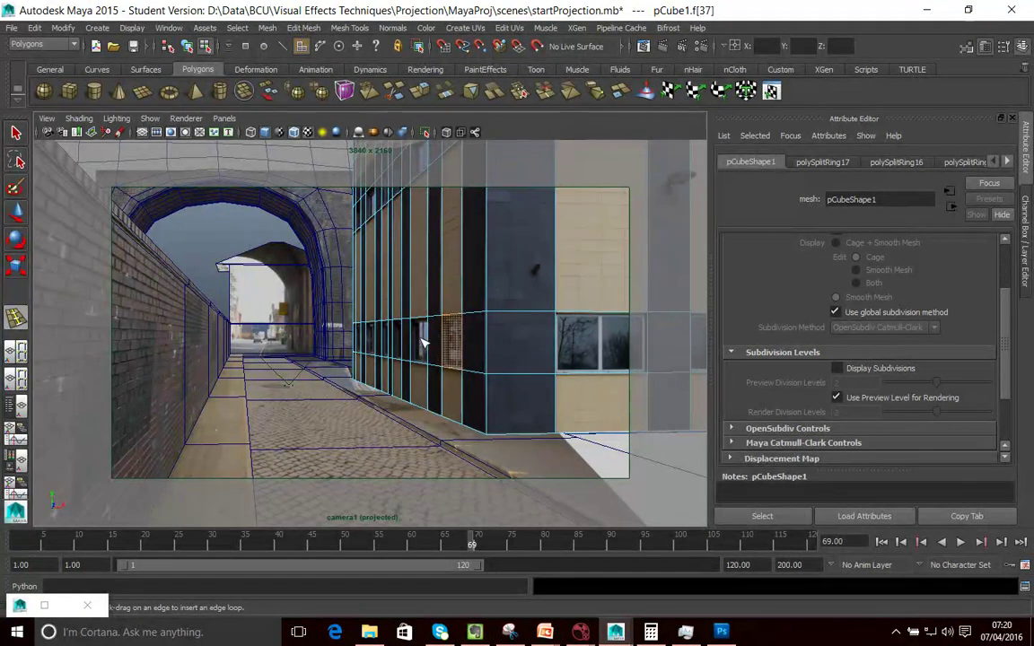
{"action": "left_click", "coordinate": [424, 343], "text": "shift"}
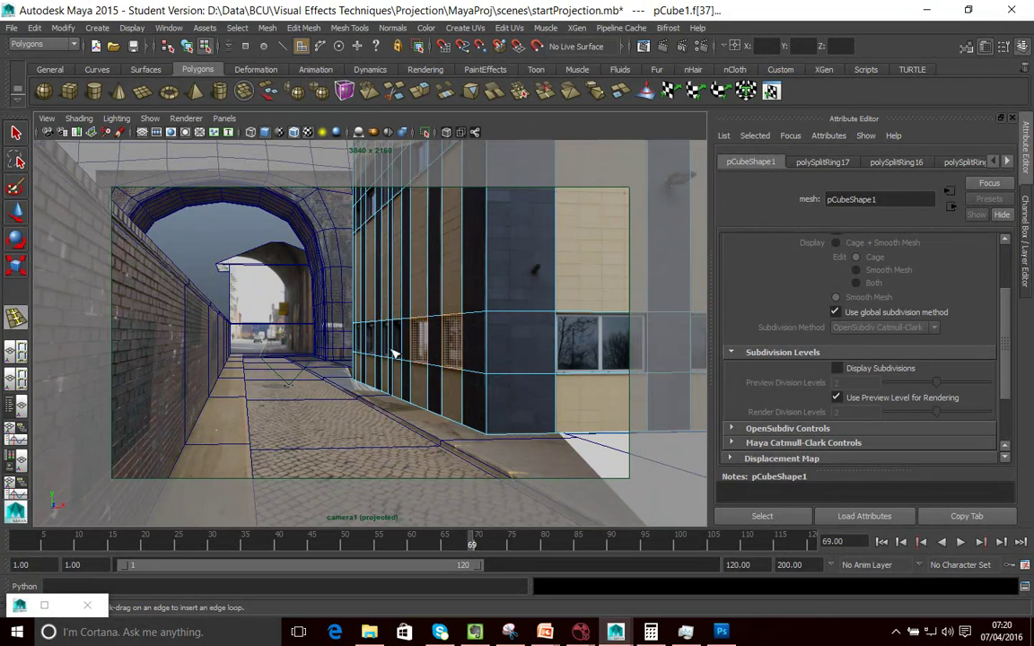
{"action": "left_click_drag", "start_coordinate": [392, 347], "coordinate": [377, 359]}
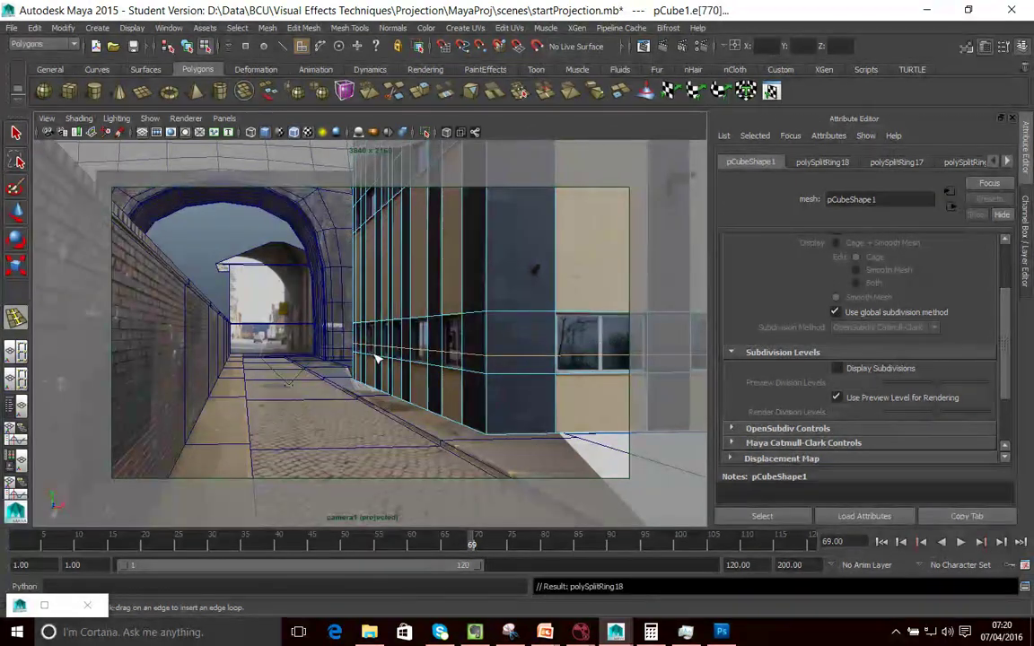
{"action": "key", "text": "ctrl+z"}
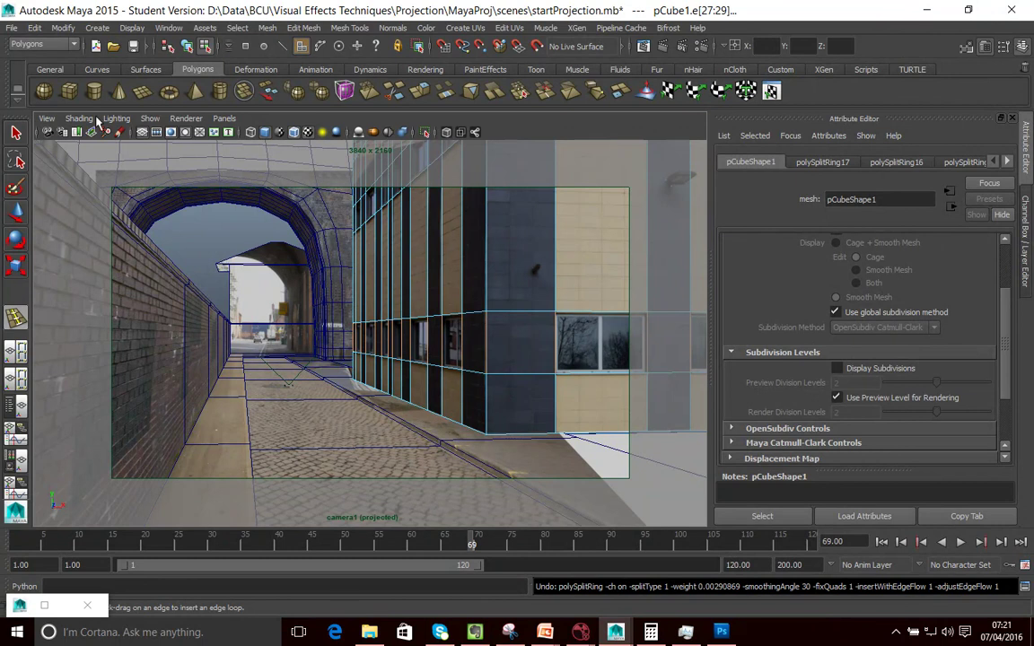
- Add the street-side upper-floor window faces to the selection and try including the front facade windows at frame 1
{"action": "left_click", "coordinate": [16, 215]}
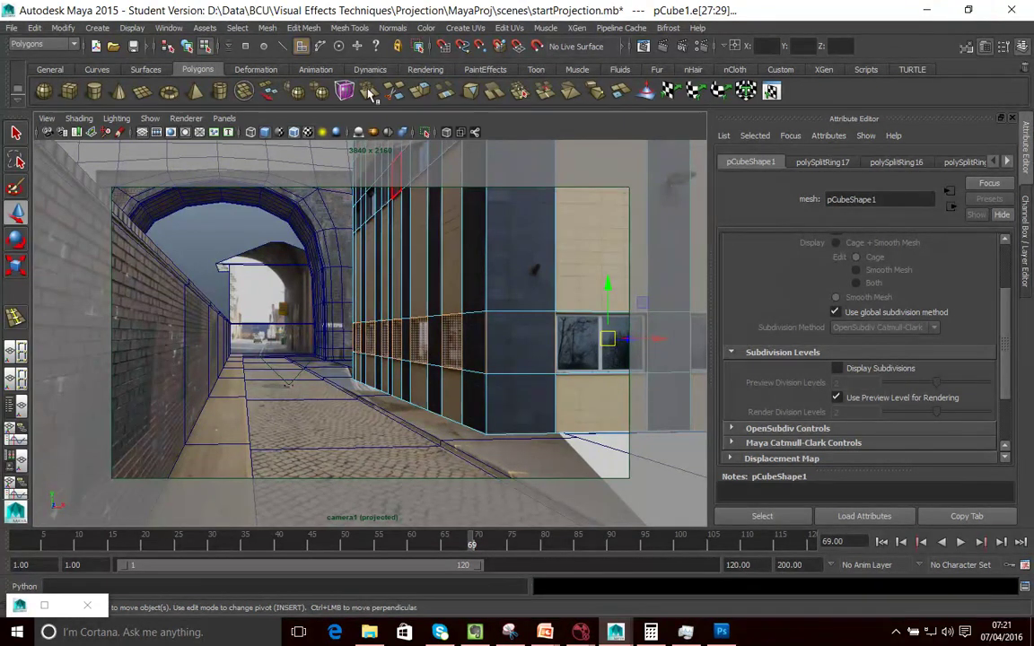
{"action": "left_click", "coordinate": [359, 225], "text": "shift"}
{"action": "left_click", "coordinate": [372, 212], "text": "shift"}
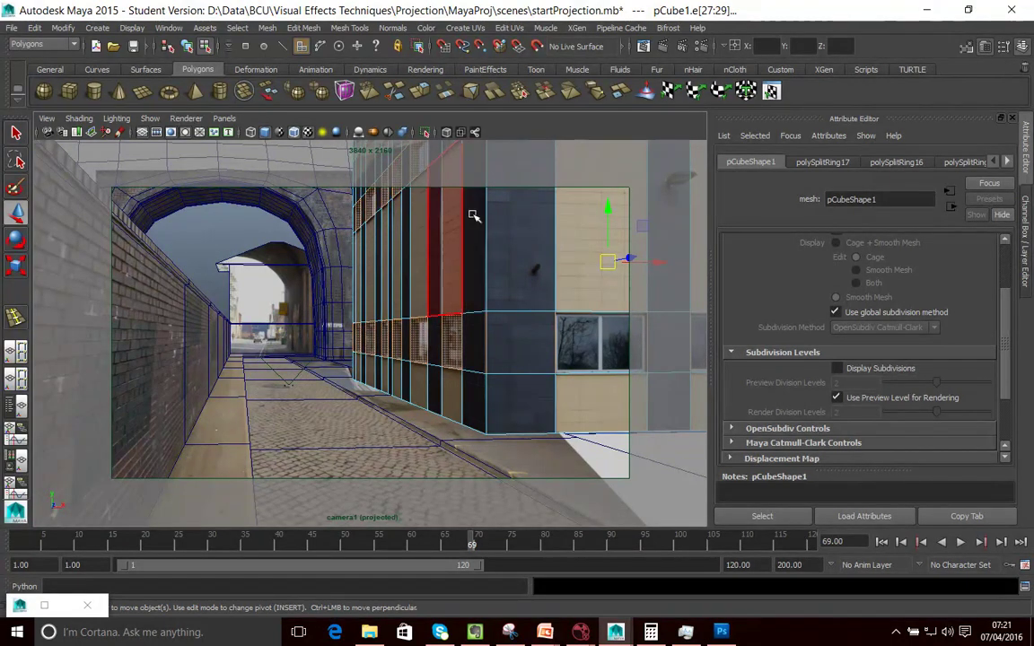
{"action": "key", "text": "alt+v"}
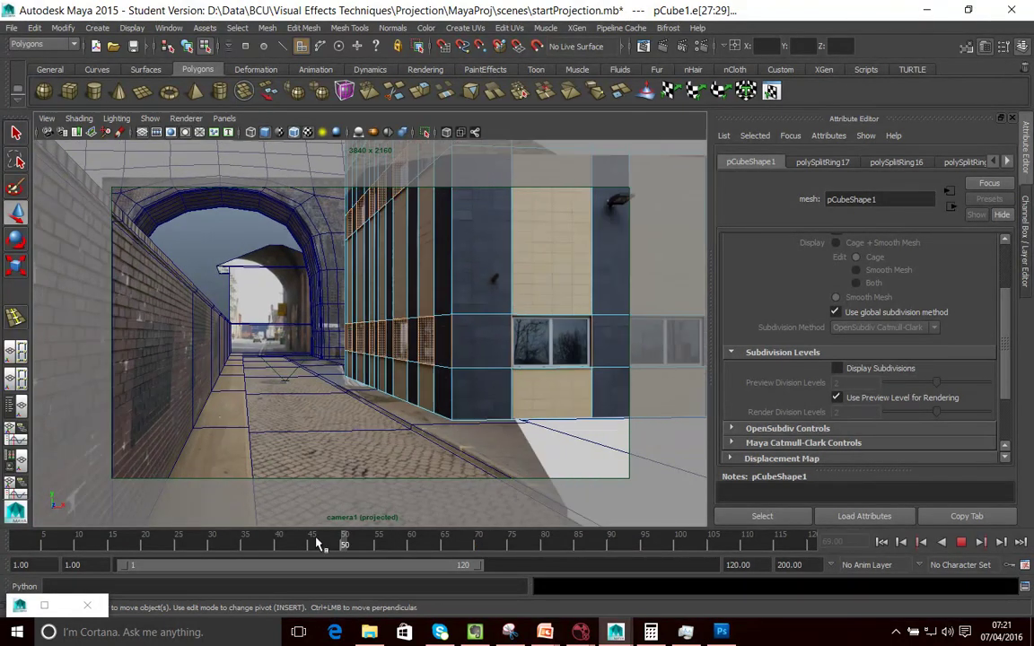
{"action": "key", "text": "alt+v"}
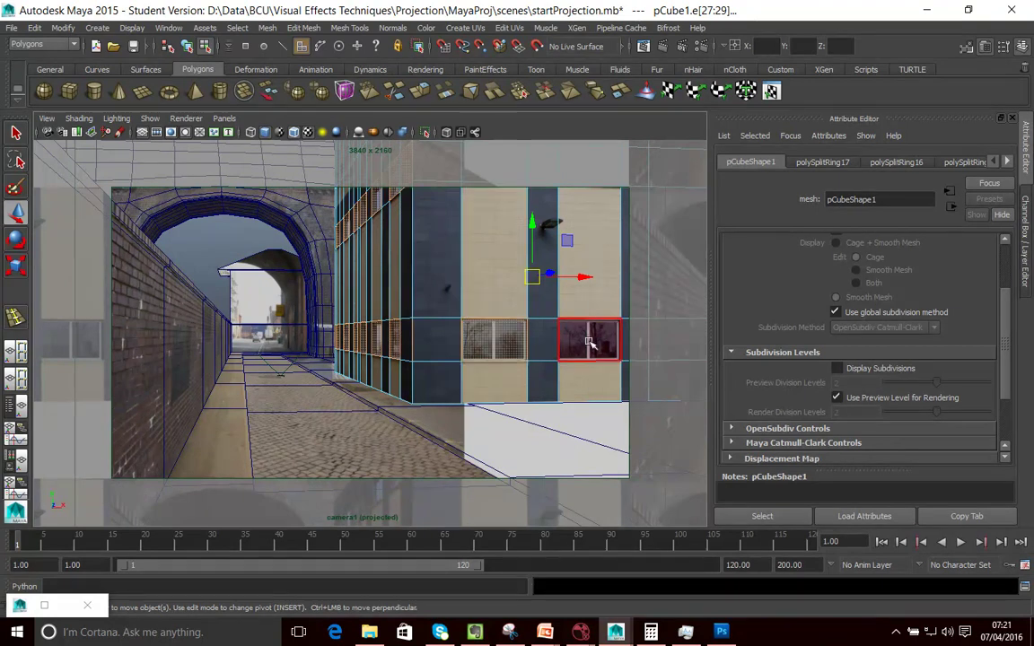
{"action": "left_click", "coordinate": [492, 345], "text": "shift"}
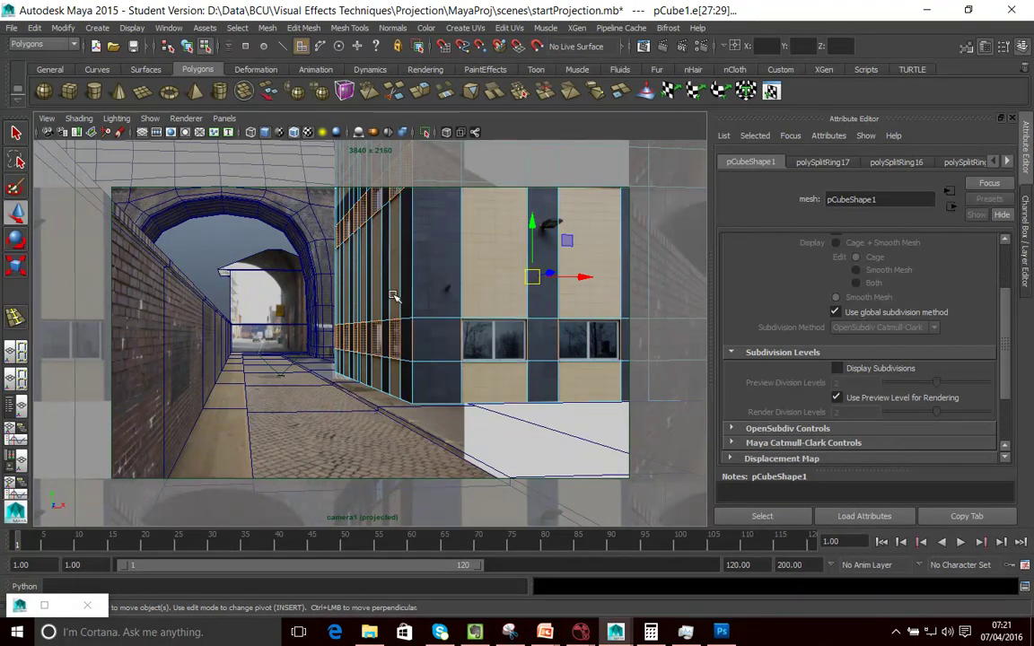
- At frame 44, try extruding the selected window faces, then undo the extrusion
{"action": "left_click_drag", "start_coordinate": [282, 542], "coordinate": [305, 539]}
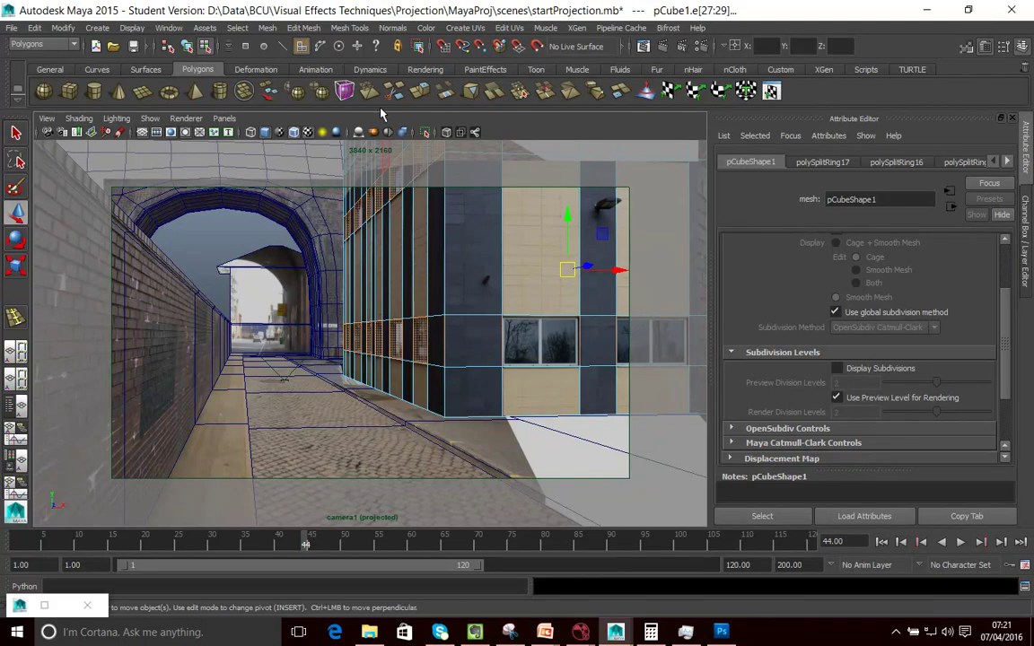
{"action": "left_click", "coordinate": [306, 28]}
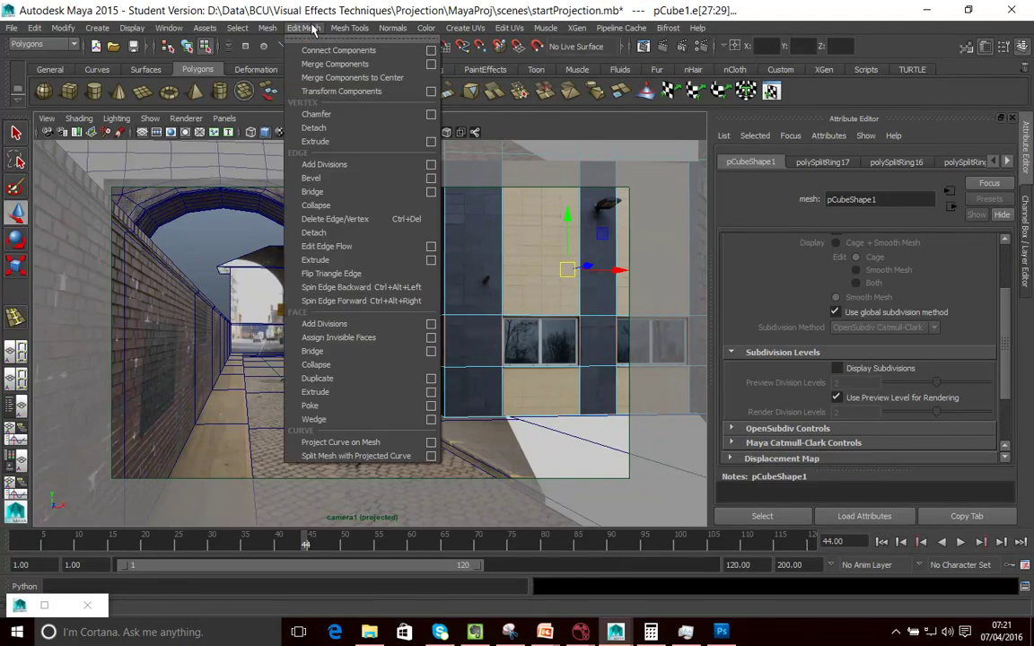
{"action": "left_click", "coordinate": [339, 394]}
{"action": "left_click_drag", "start_coordinate": [515, 342], "coordinate": [592, 359]}
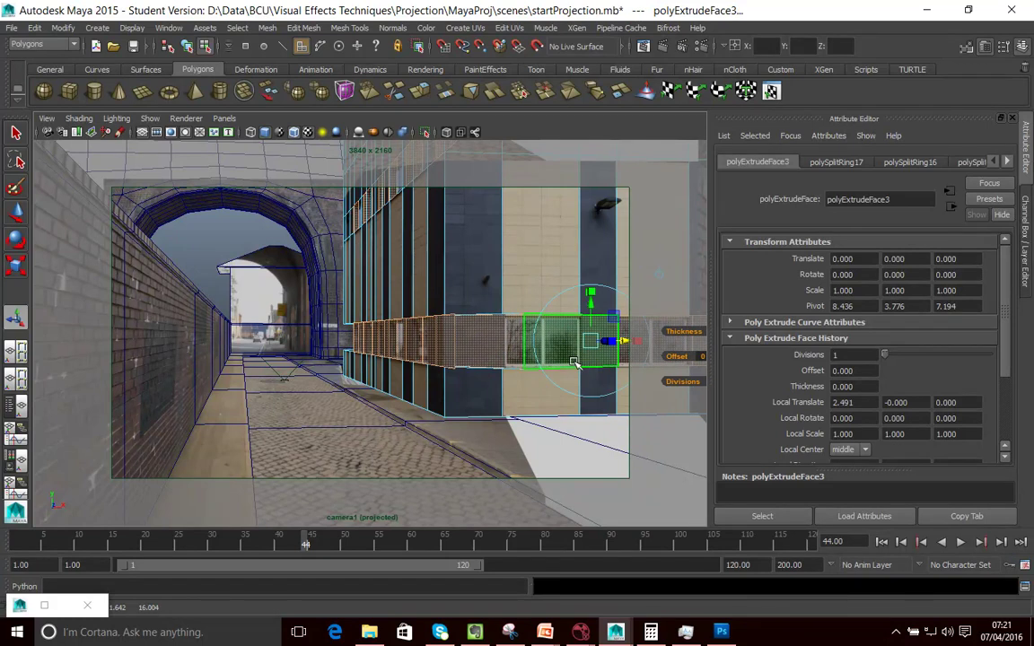
{"action": "key", "text": "ctrl+z"}
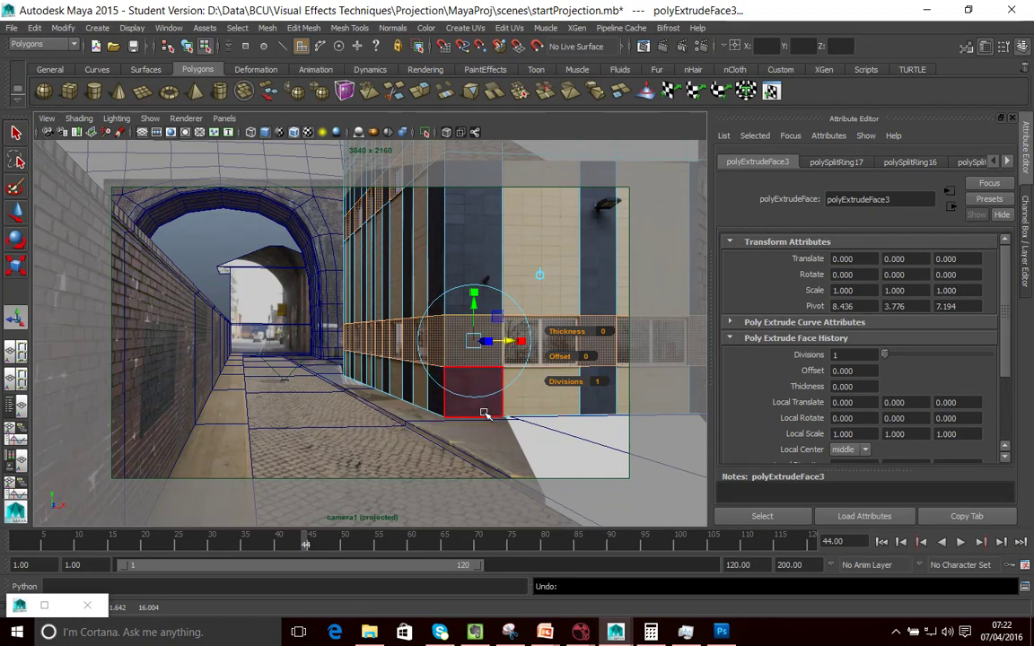
{"action": "key", "text": "ctrl+z"}
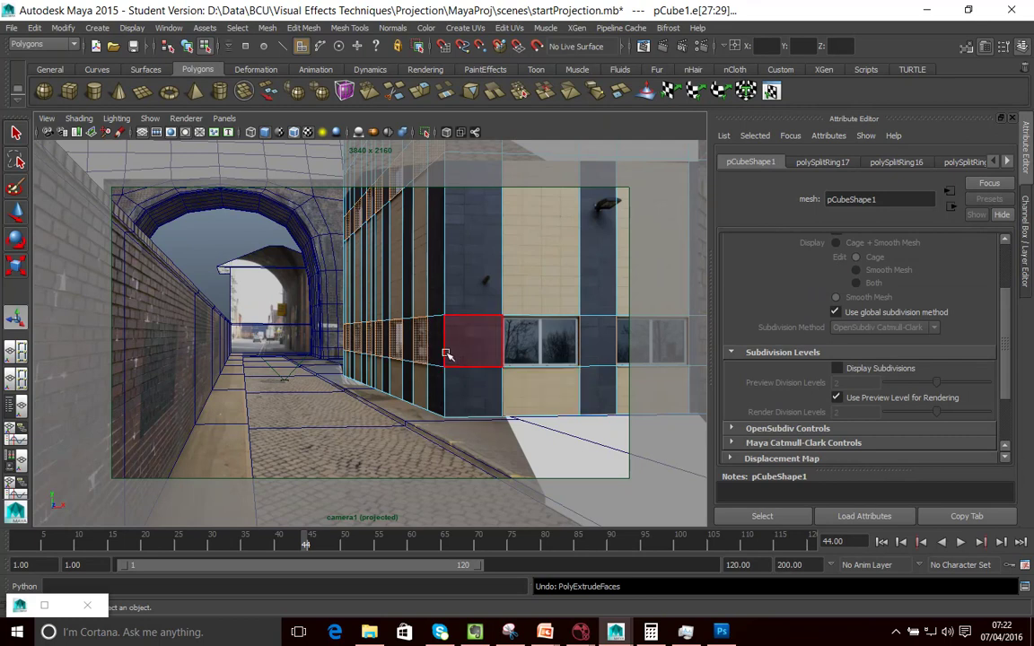
- Clear the old selection and reselect only the window faces in the beige columns of the street-side wall, on both floors
{"action": "left_click", "coordinate": [455, 394]}
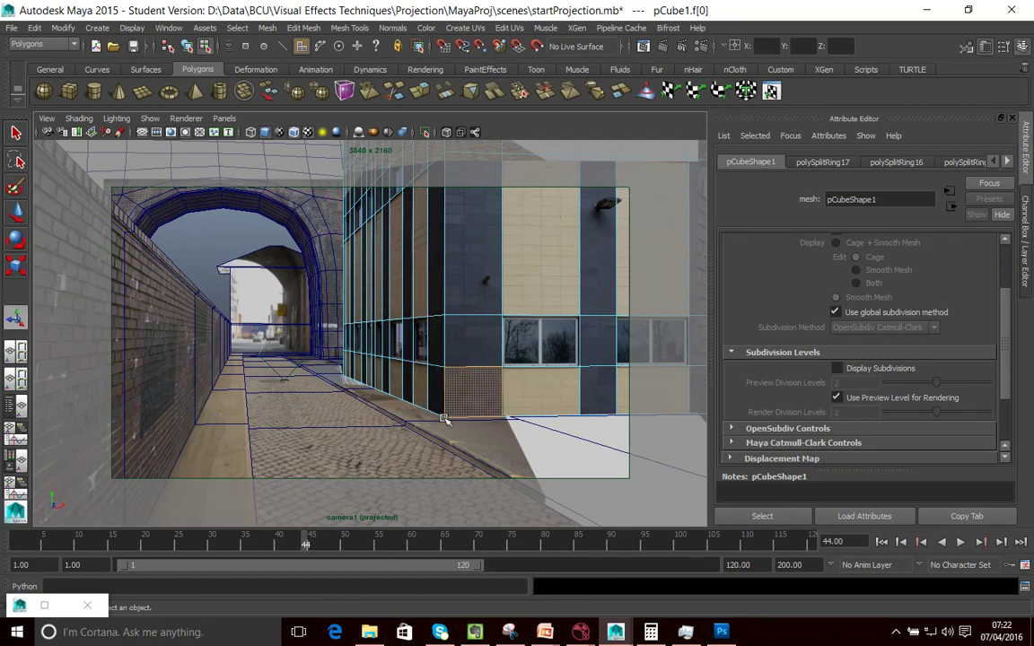
{"action": "left_click", "coordinate": [422, 346]}
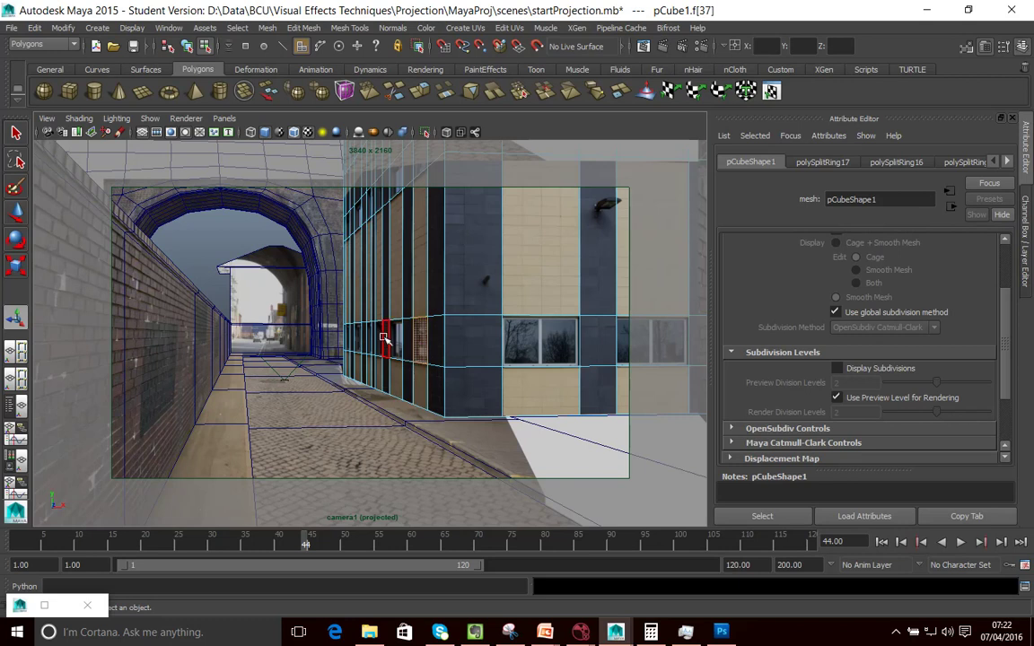
{"action": "left_click", "coordinate": [400, 345], "text": "shift"}
{"action": "left_click", "coordinate": [380, 350], "text": "shift"}
{"action": "left_click", "coordinate": [370, 351], "text": "shift"}
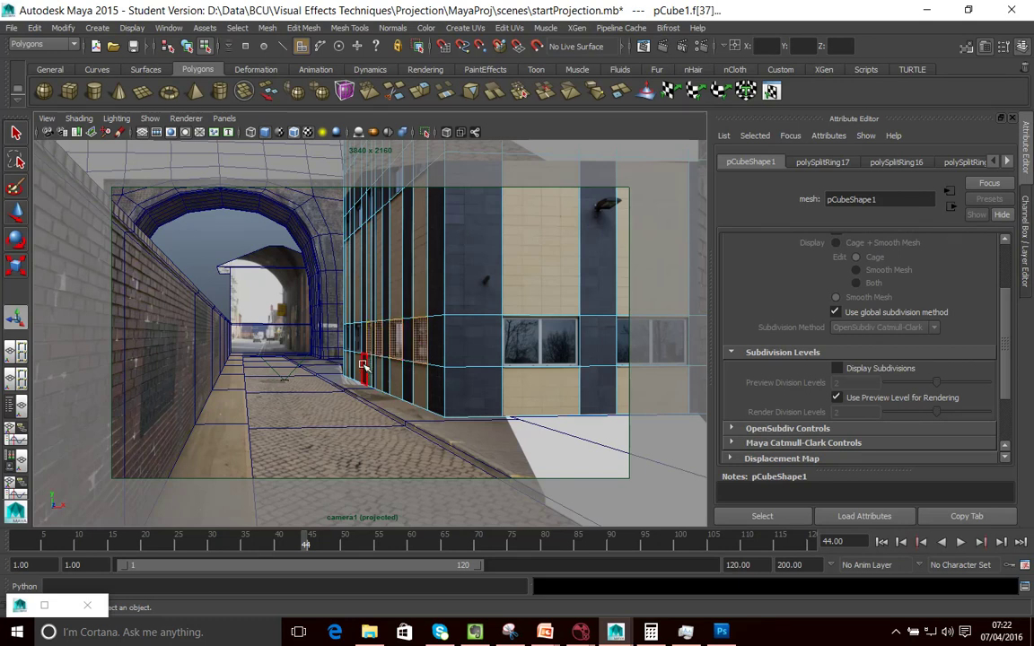
{"action": "left_click", "coordinate": [348, 340], "text": "shift"}
{"action": "left_click", "coordinate": [356, 338], "text": "shift"}
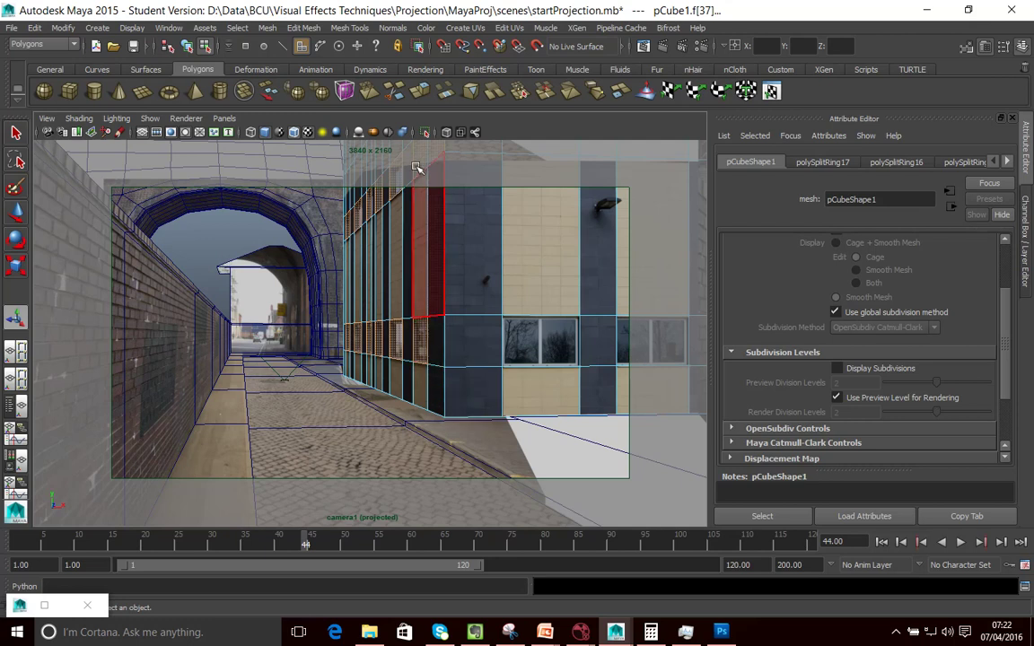
- Extrude the selected window faces inward with a local Z translation of about -0.425
{"action": "left_click", "coordinate": [313, 27]}
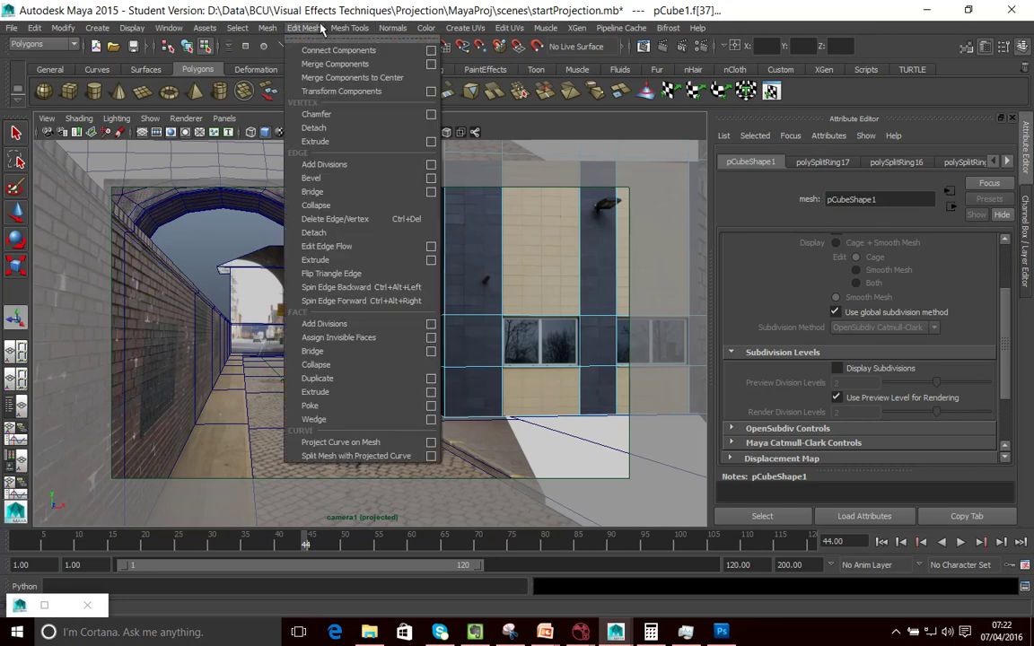
{"action": "left_click", "coordinate": [370, 401]}
{"action": "left_click_drag", "start_coordinate": [454, 346], "coordinate": [466, 340]}
{"action": "left_click_drag", "start_coordinate": [452, 343], "coordinate": [422, 346]}
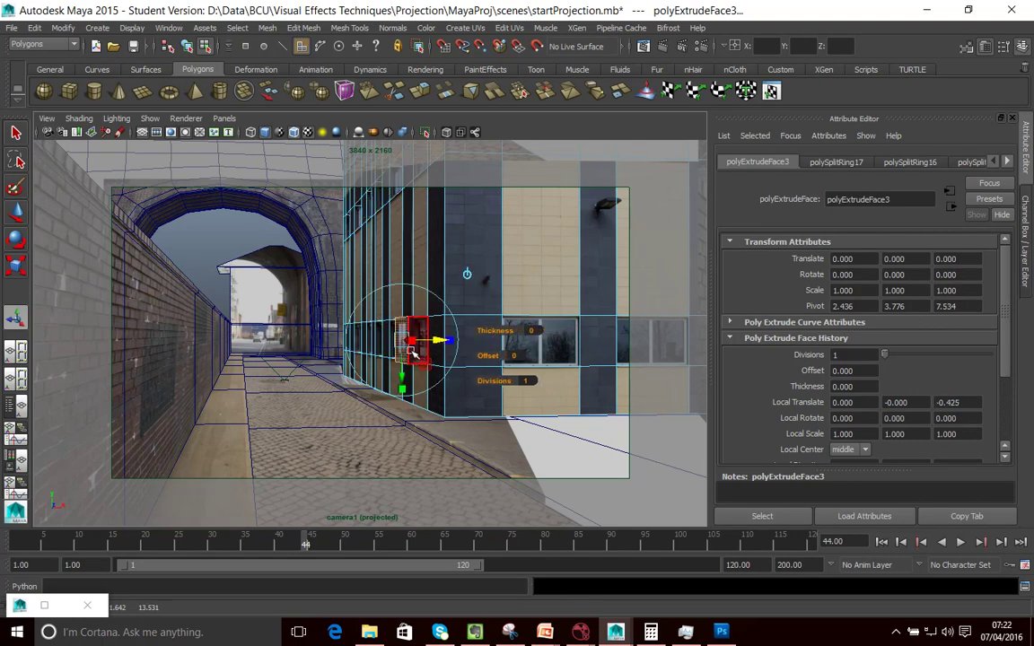
- Try extruding the recessed street-side window faces again with the Extrude Tool, and undo the operation
{"action": "left_click", "coordinate": [396, 346]}
{"action": "left_click", "coordinate": [379, 347]}
{"action": "left_click", "coordinate": [378, 347], "text": "shift"}
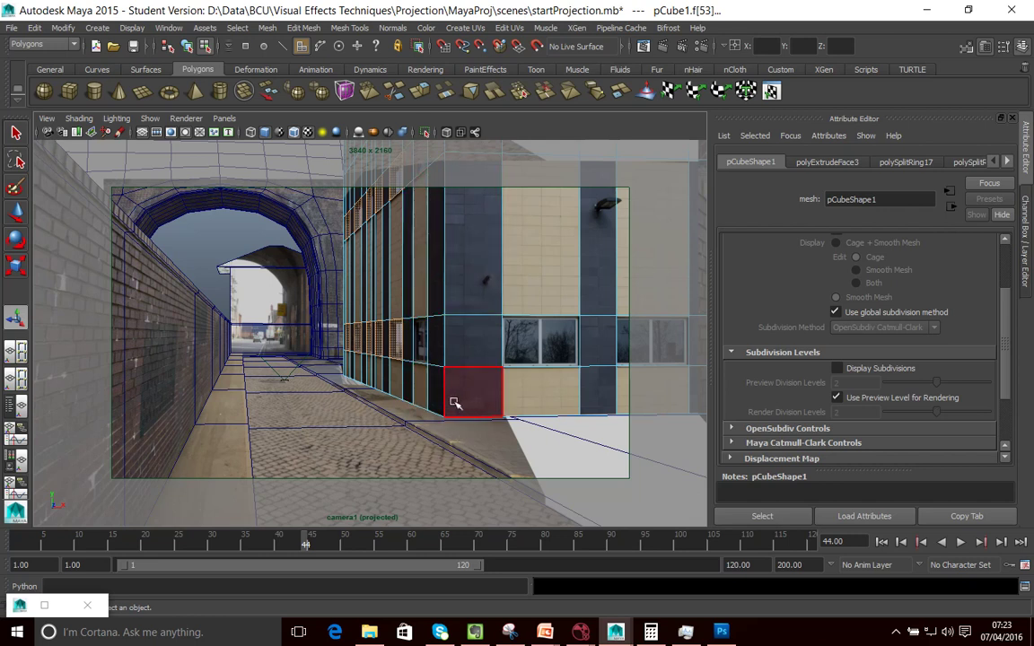
{"action": "left_click", "coordinate": [346, 32]}
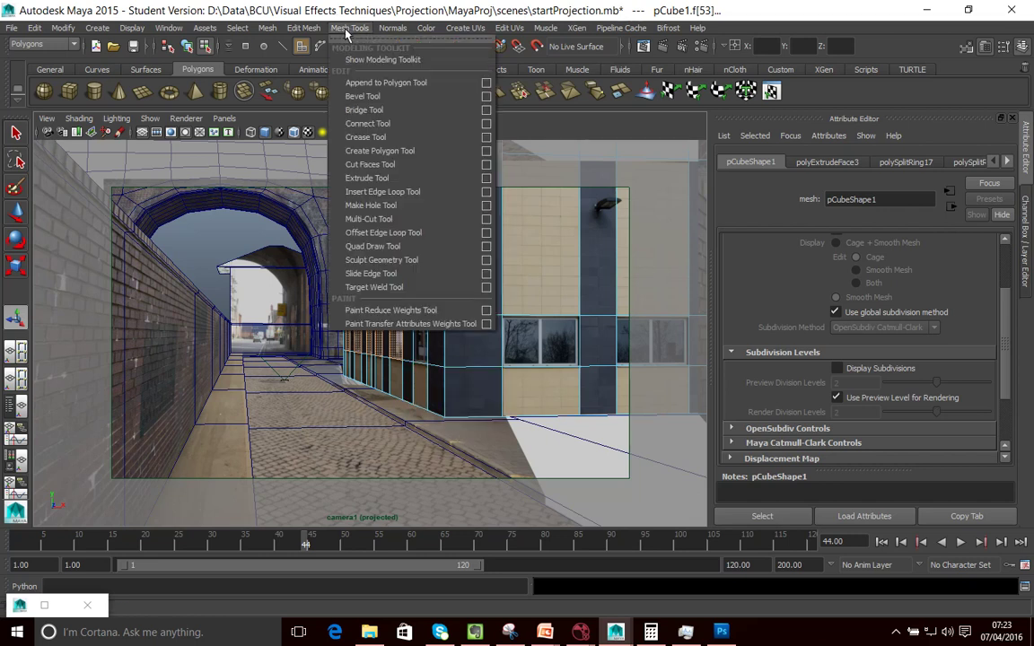
{"action": "left_click", "coordinate": [344, 27]}
{"action": "left_click", "coordinate": [305, 28]}
{"action": "mouse_move", "coordinate": [349, 28]}
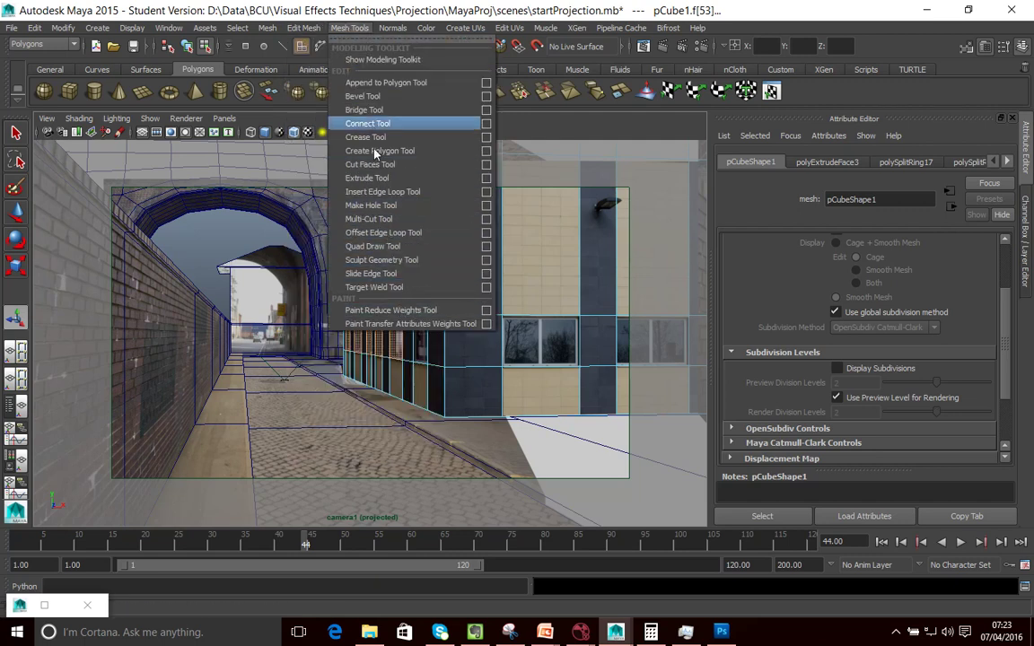
{"action": "left_click", "coordinate": [368, 178]}
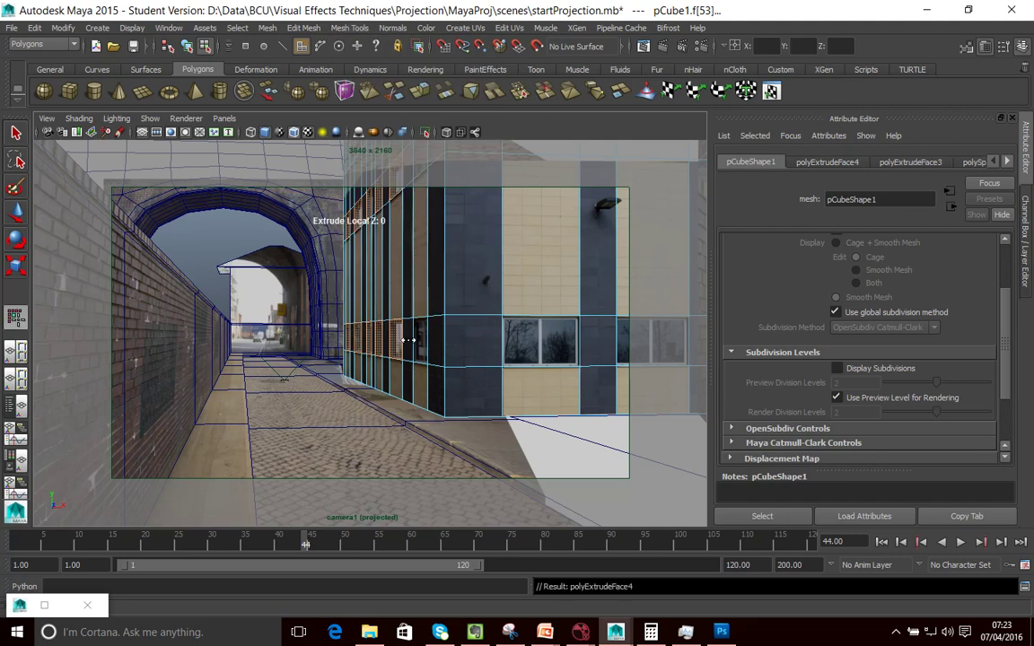
{"action": "key", "text": "ctrl+z"}
{"action": "key", "text": "ctrl+z"}
{"action": "key", "text": "ctrl+z"}
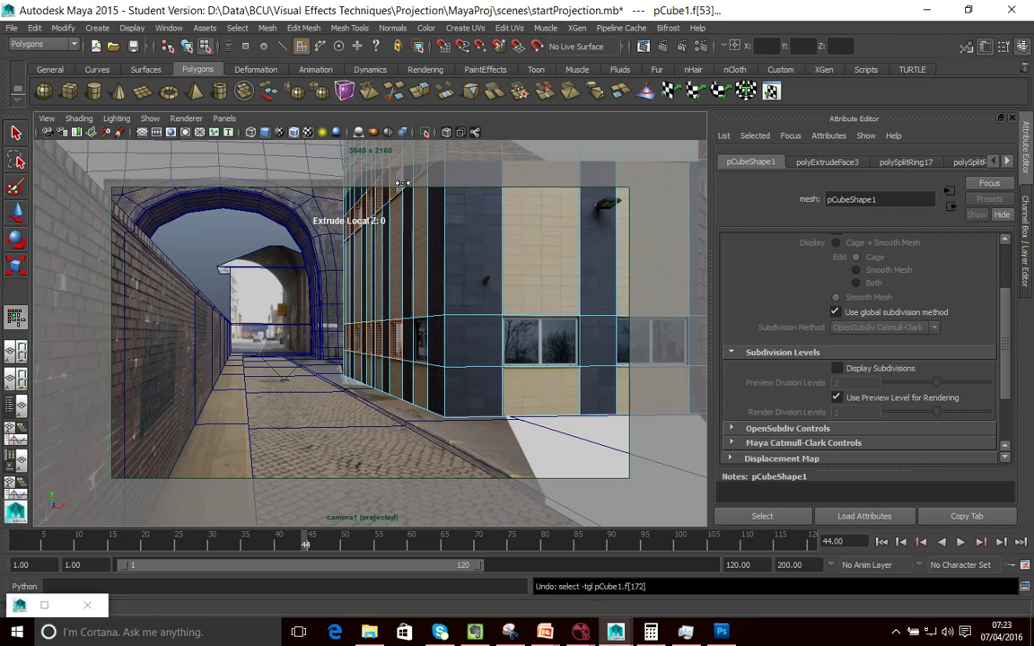
- Move the selected street-side window faces slightly deeper into the wall along the X axis and check the recess at frame 109
{"action": "left_click", "coordinate": [15, 213]}
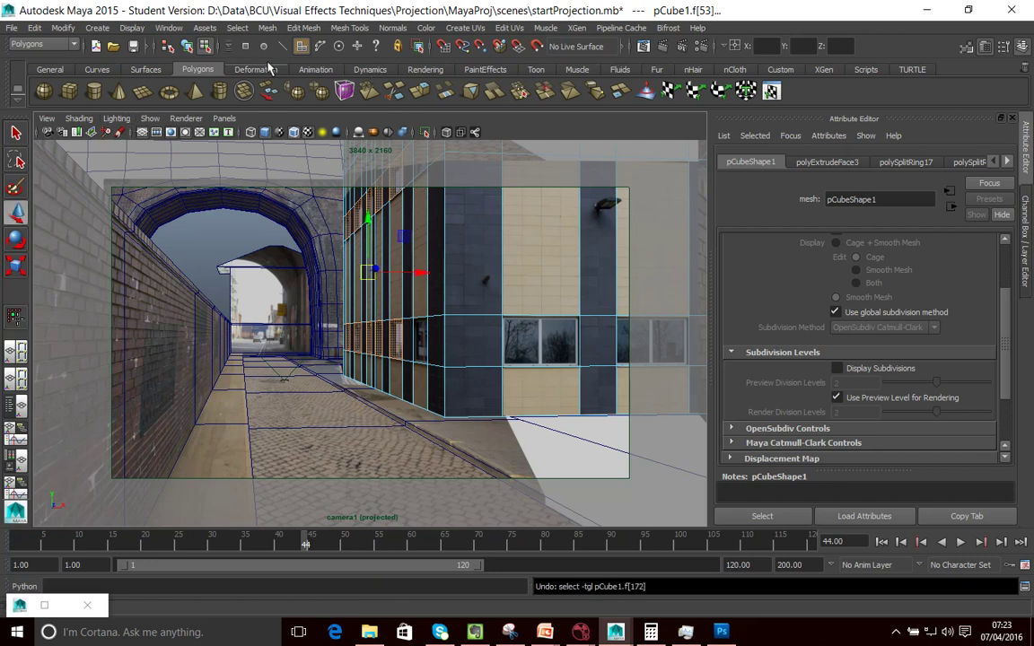
{"action": "mouse_move", "coordinate": [420, 272]}
{"action": "left_mouse_down"}
{"action": "mouse_move", "coordinate": [402, 274]}
{"action": "mouse_move", "coordinate": [425, 274]}
{"action": "left_mouse_up"}
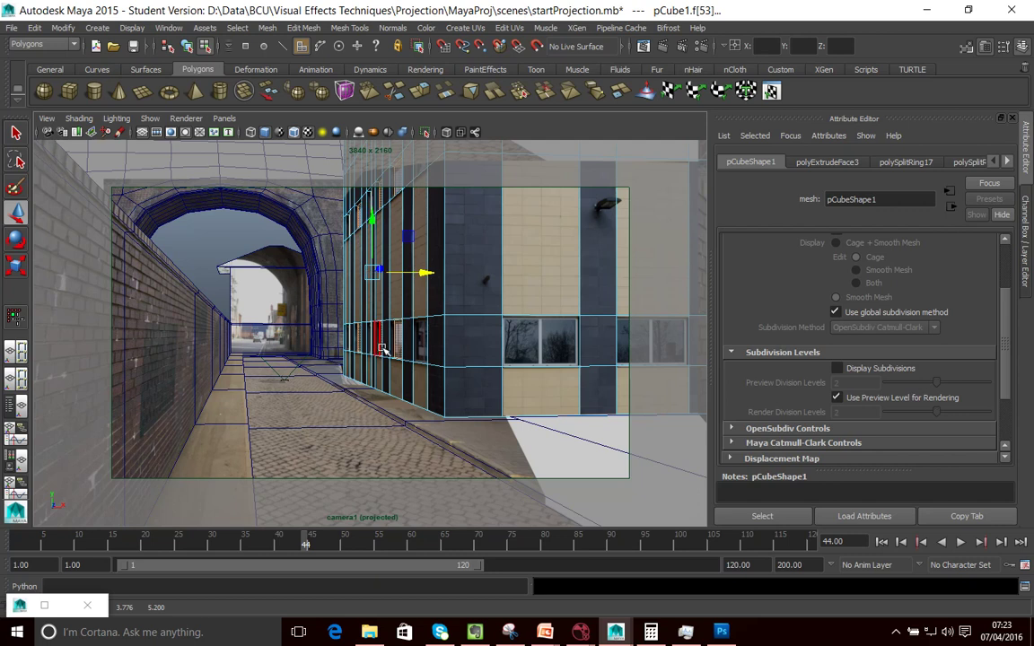
{"action": "left_click_drag", "start_coordinate": [315, 534], "coordinate": [739, 535]}
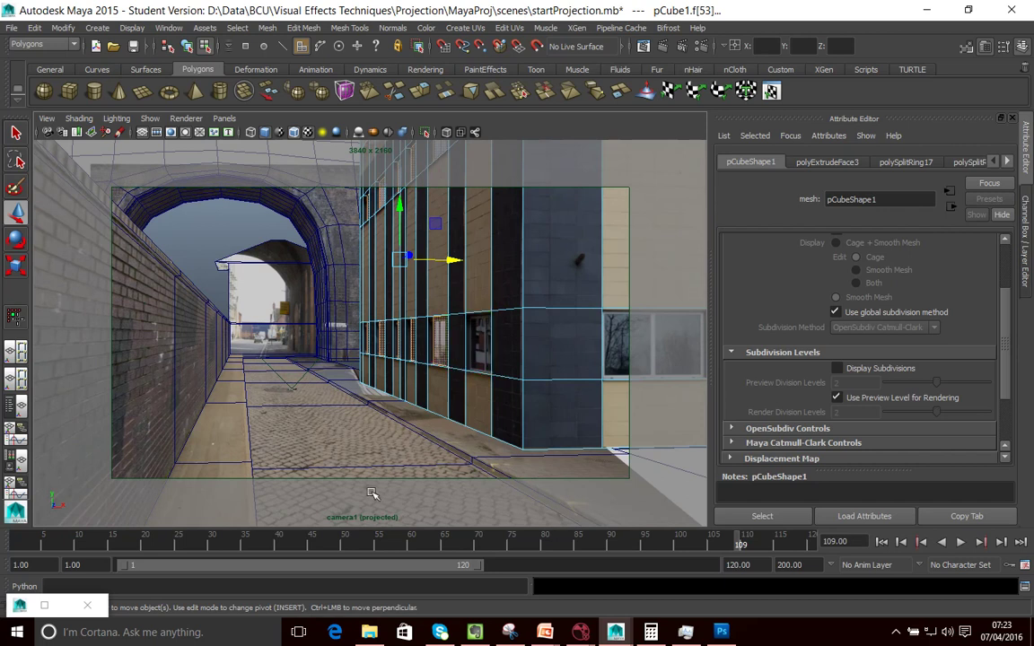
- At frame 1, extrude the two lower front facade windows inward with a local Z translation of about -0.223 and check the recess across the timeline
{"action": "key", "text": "alt+shift+v"}
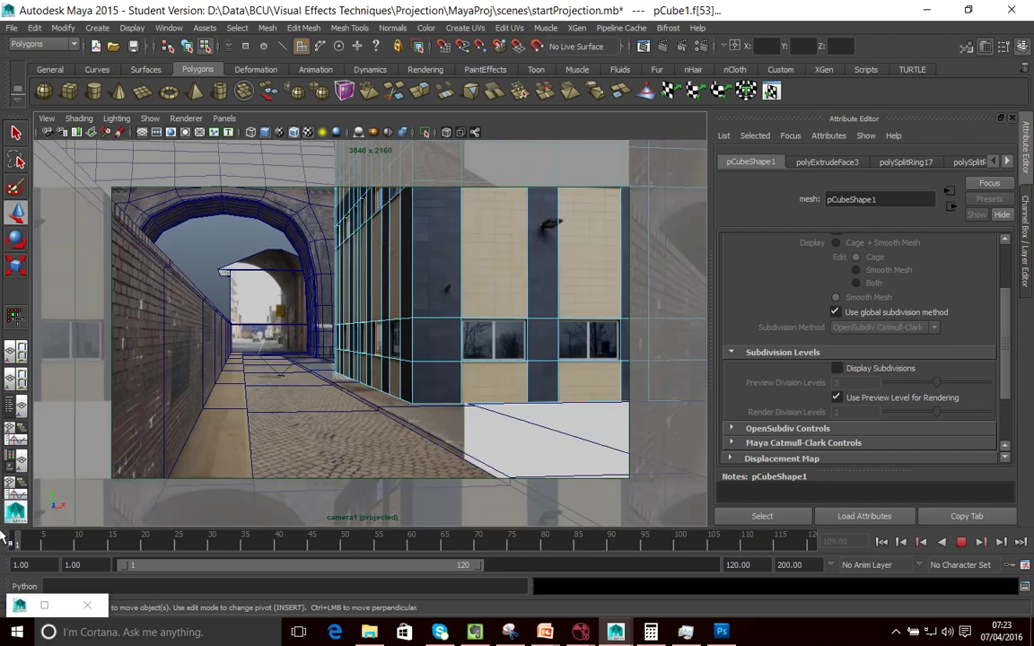
{"action": "left_click", "coordinate": [494, 339]}
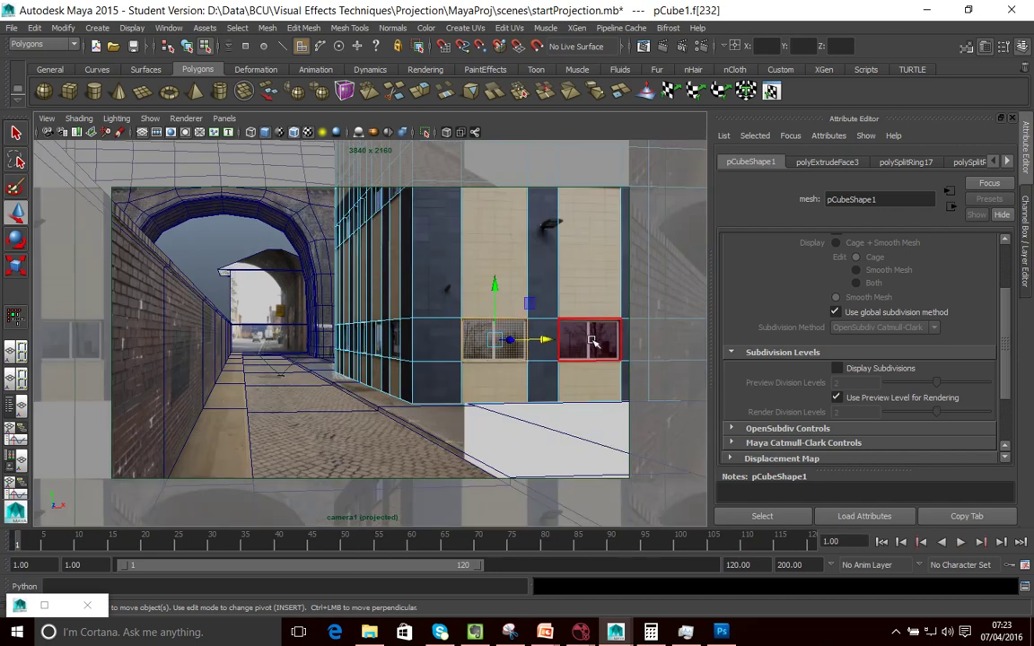
{"action": "left_click", "coordinate": [592, 342], "text": "shift"}
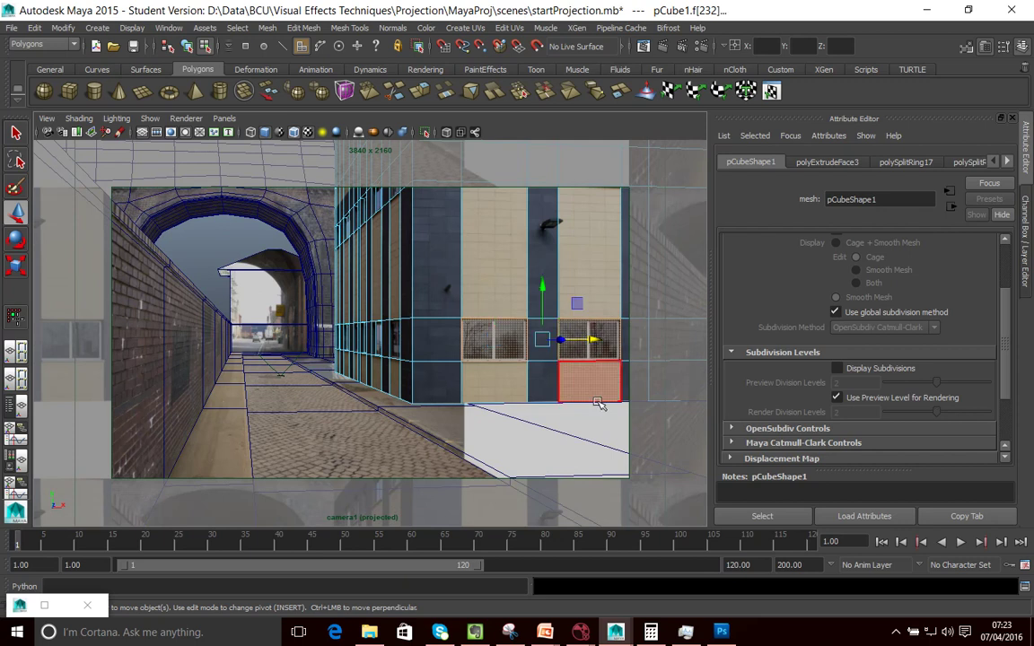
{"action": "left_click", "coordinate": [314, 29]}
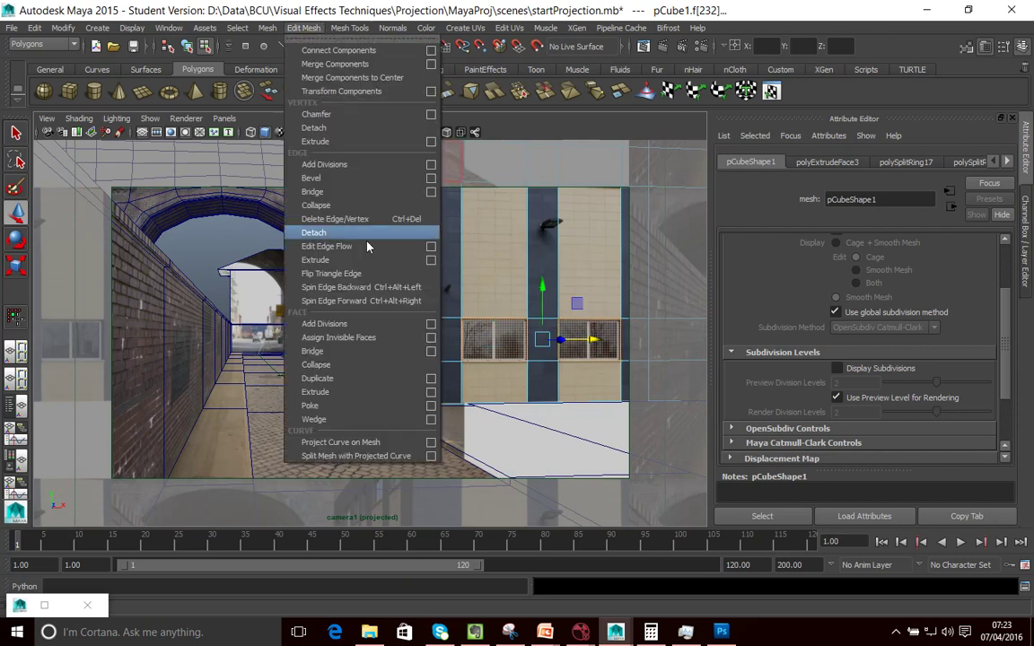
{"action": "left_click", "coordinate": [346, 394]}
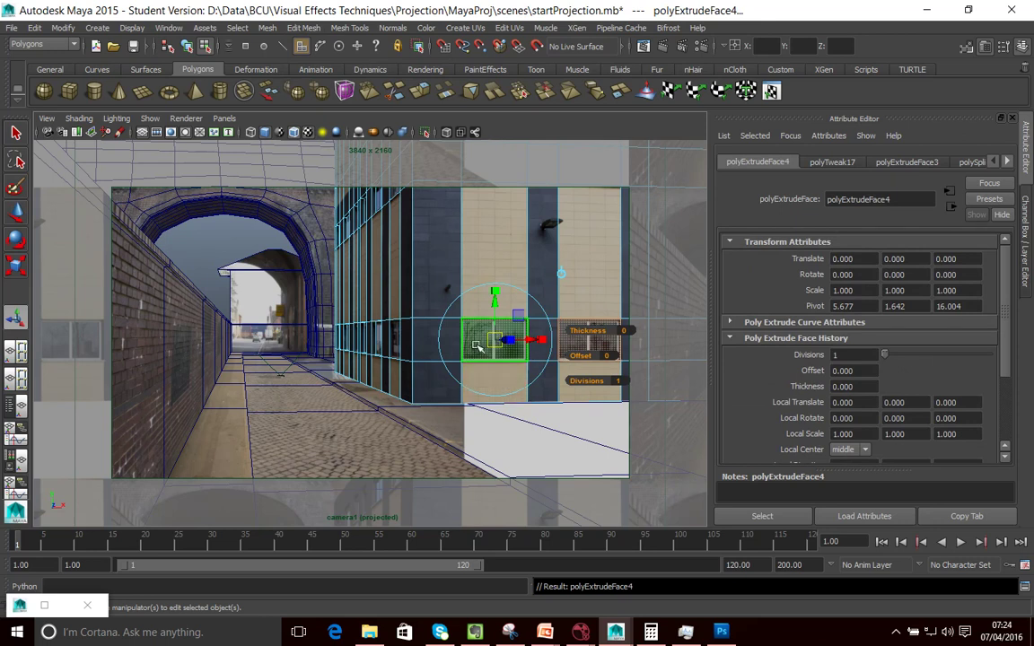
{"action": "key", "text": "space"}
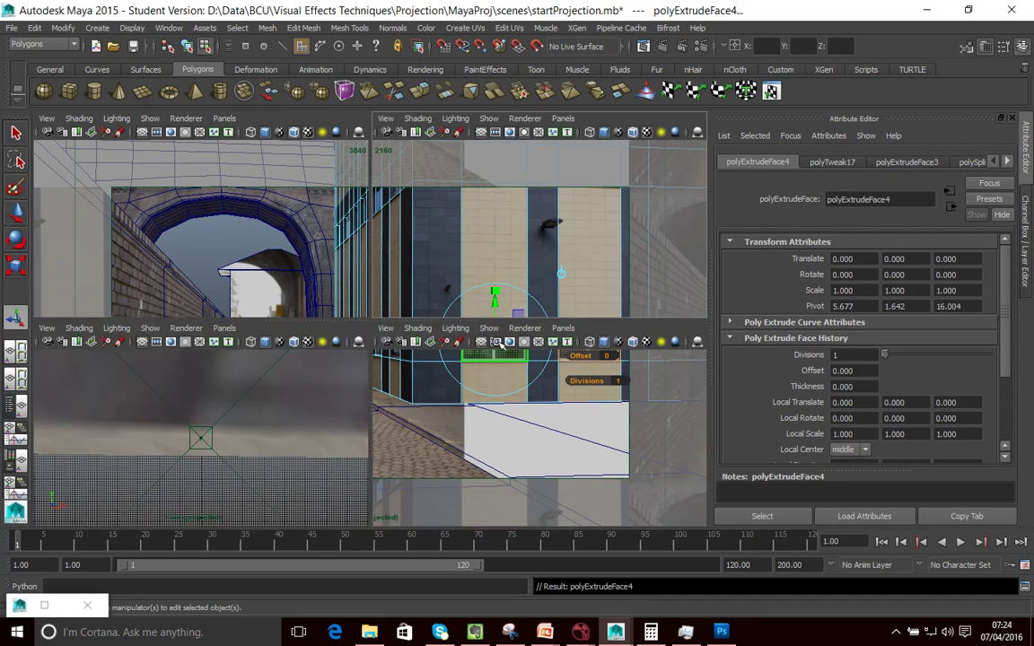
{"action": "key", "text": "space"}
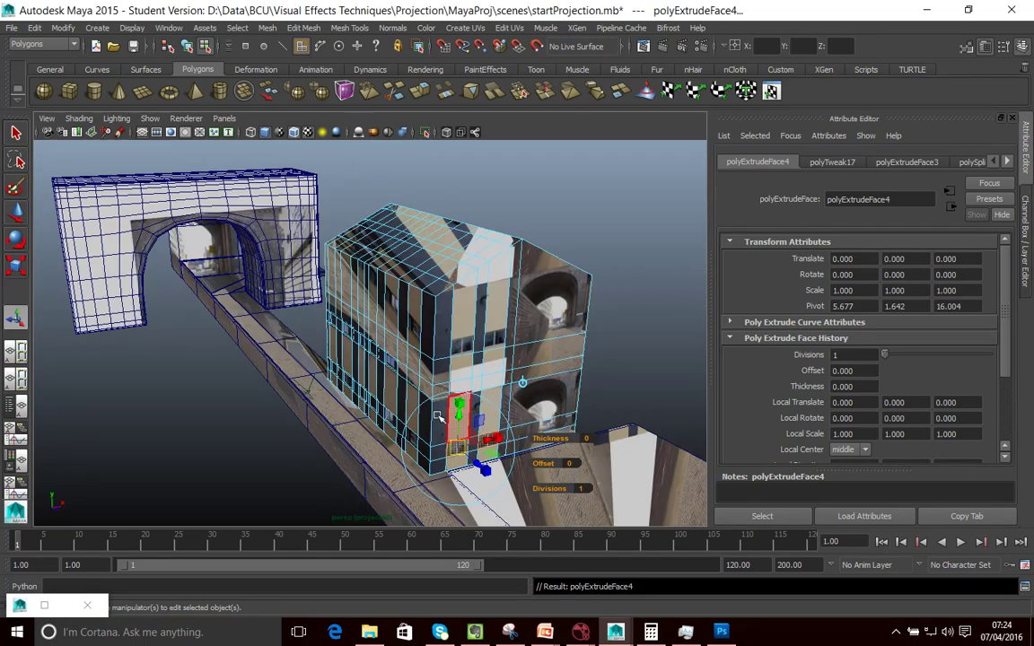
{"action": "key", "text": "space"}
{"action": "left_click_drag", "start_coordinate": [267, 302], "coordinate": [264, 300]}
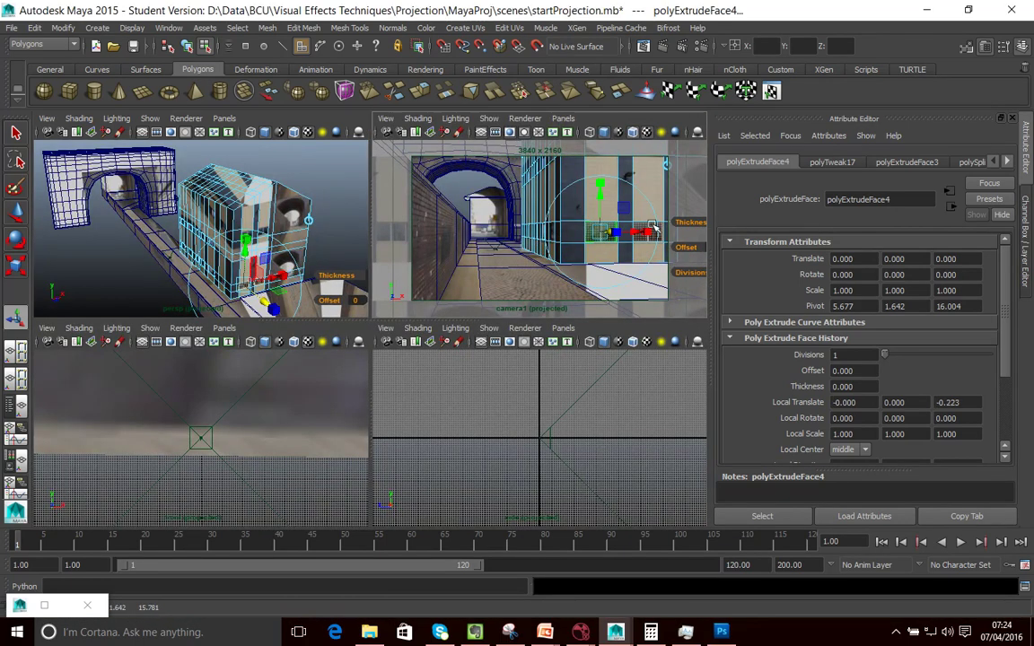
{"action": "key", "text": "space"}
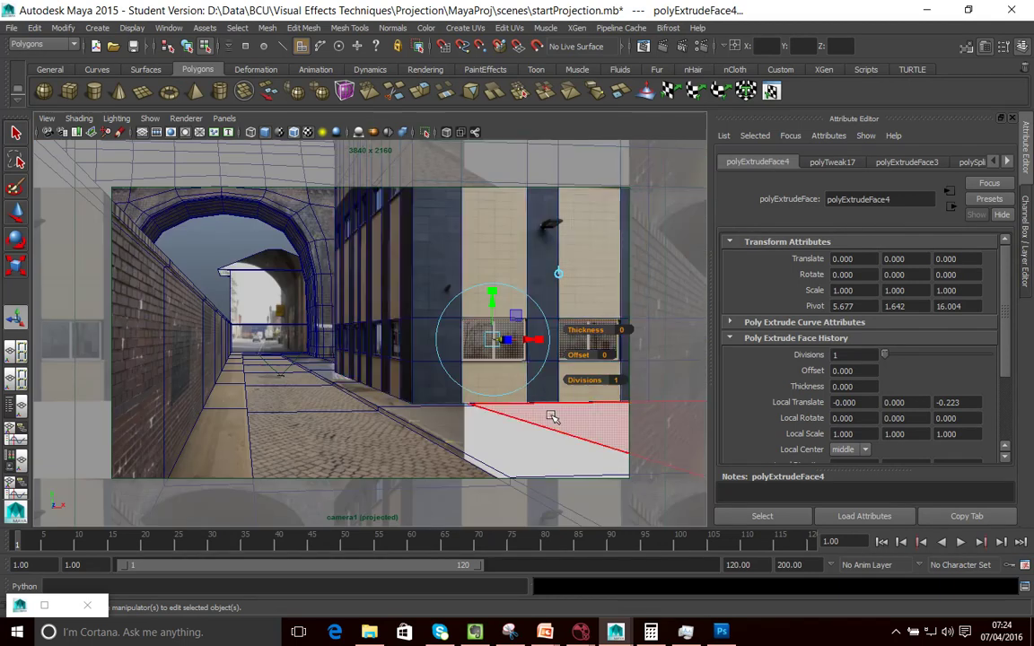
{"action": "mouse_move", "coordinate": [287, 548]}
{"action": "left_mouse_down"}
{"action": "mouse_move", "coordinate": [198, 538]}
{"action": "mouse_move", "coordinate": [461, 537]}
{"action": "mouse_move", "coordinate": [492, 539]}
{"action": "mouse_move", "coordinate": [213, 547]}
{"action": "mouse_move", "coordinate": [516, 554]}
{"action": "mouse_move", "coordinate": [295, 563]}
{"action": "mouse_move", "coordinate": [492, 568]}
{"action": "mouse_move", "coordinate": [216, 564]}
{"action": "left_mouse_up"}
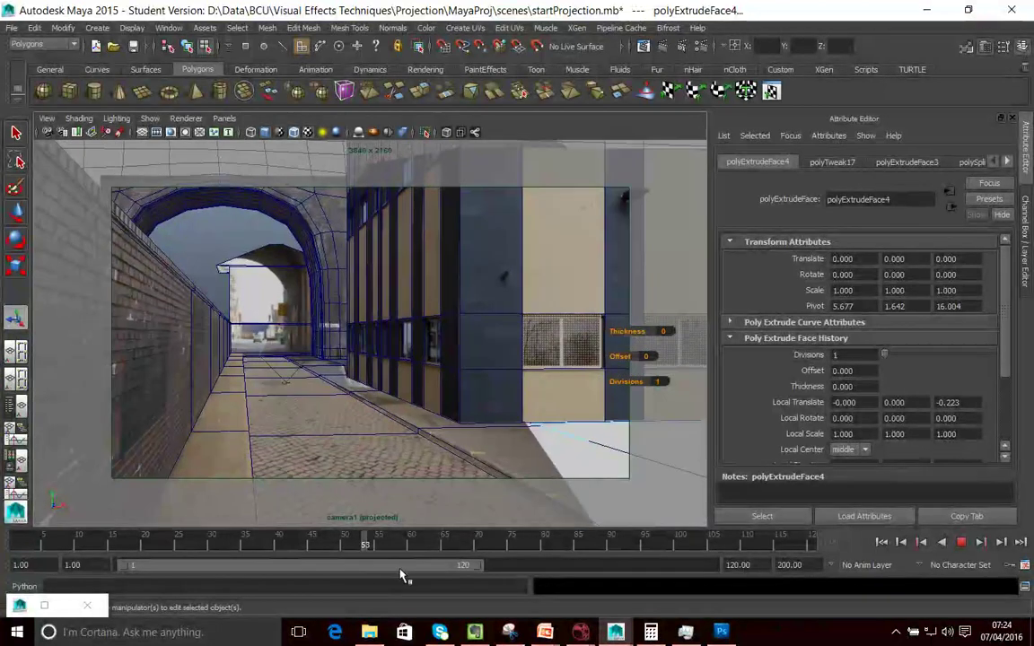
{"action": "mouse_move", "coordinate": [661, 564]}
{"action": "left_mouse_down"}
{"action": "mouse_move", "coordinate": [342, 603]}
{"action": "mouse_move", "coordinate": [514, 540]}
{"action": "left_mouse_up"}
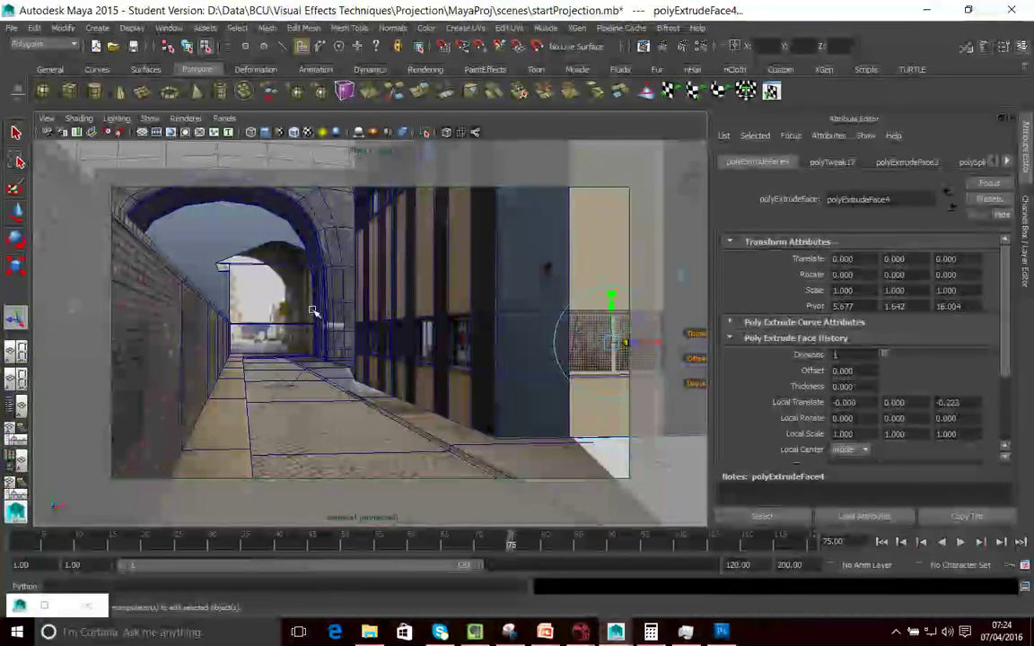
{"action": "left_click_drag", "start_coordinate": [213, 545], "coordinate": [79, 510]}
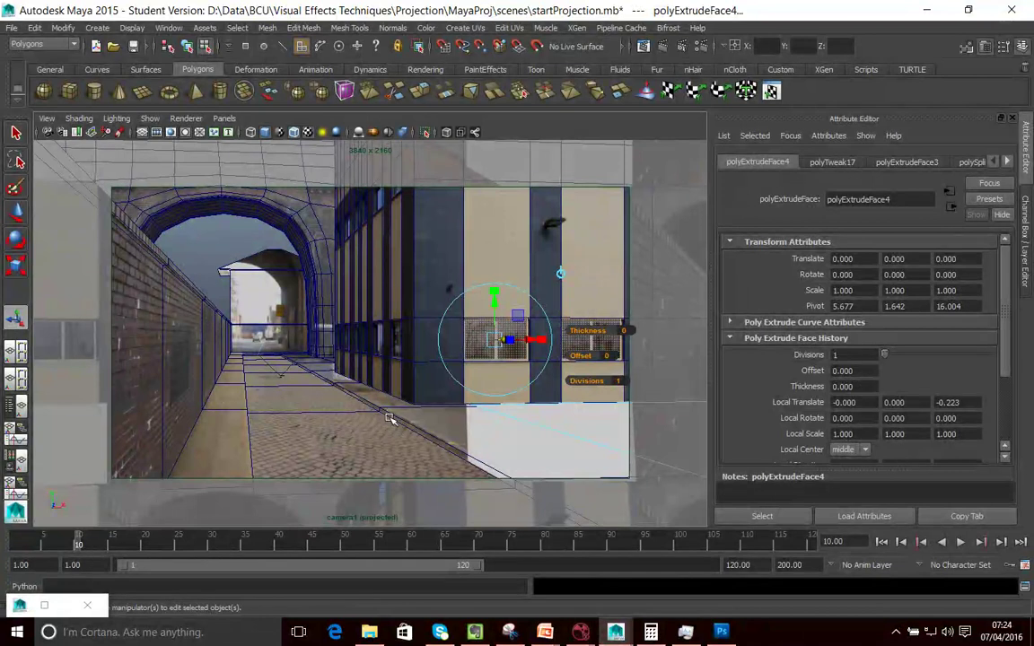
- Select the kerb vertex near the building corner on the ground plane, ready to move, and examine the kerb's alignment up to frame 100
{"action": "right_click", "coordinate": [389, 273]}
{"action": "left_click", "coordinate": [292, 361]}
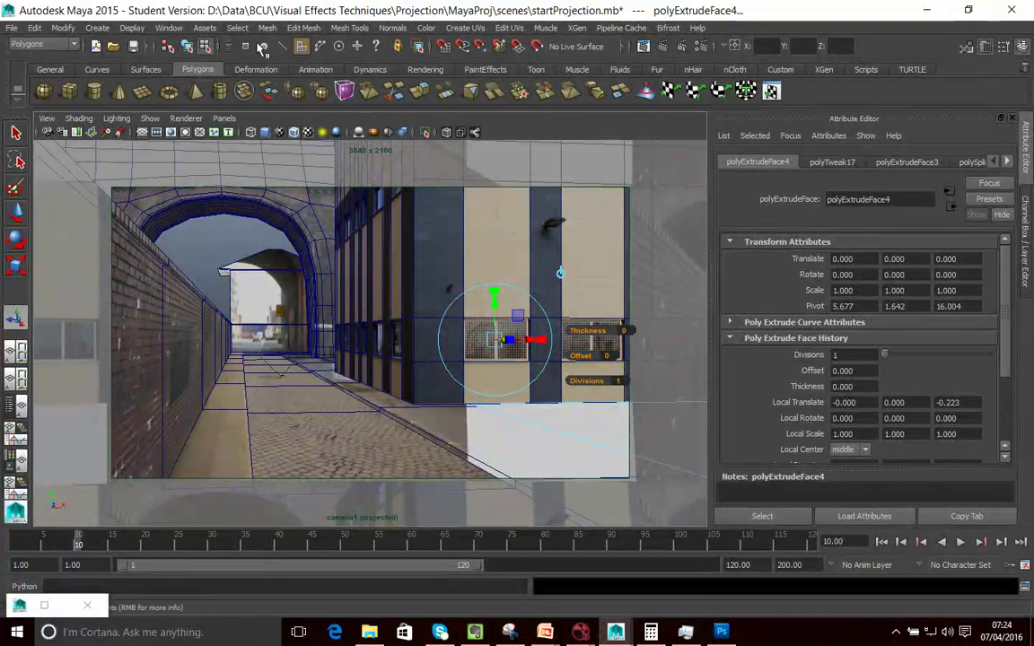
{"action": "right_click_drag", "start_coordinate": [375, 274], "coordinate": [338, 272]}
{"action": "left_click", "coordinate": [381, 408]}
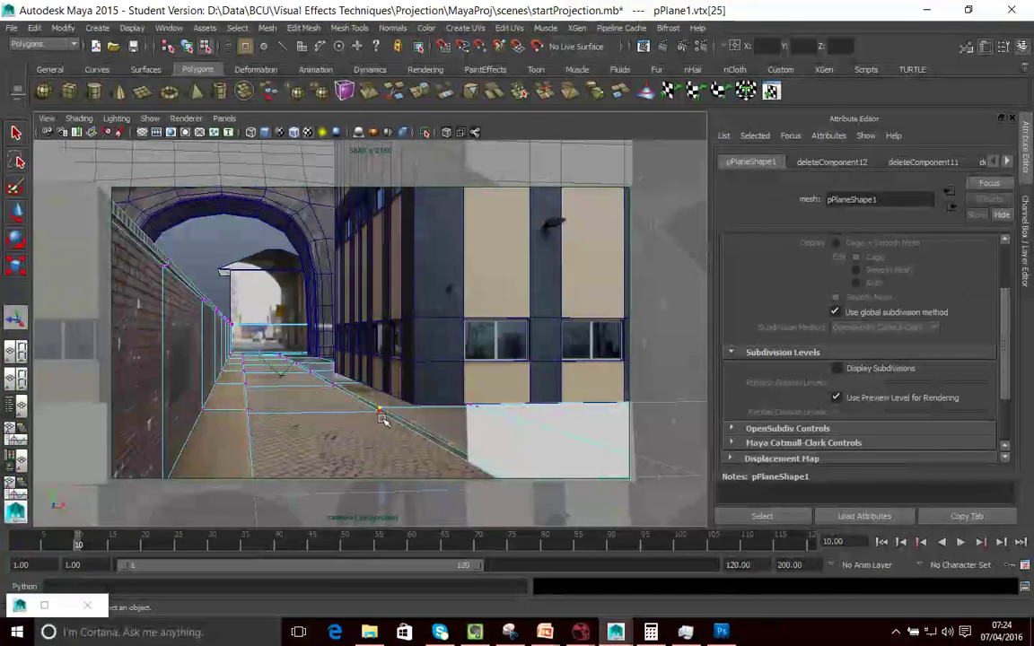
{"action": "left_click_drag", "start_coordinate": [199, 549], "coordinate": [484, 547]}
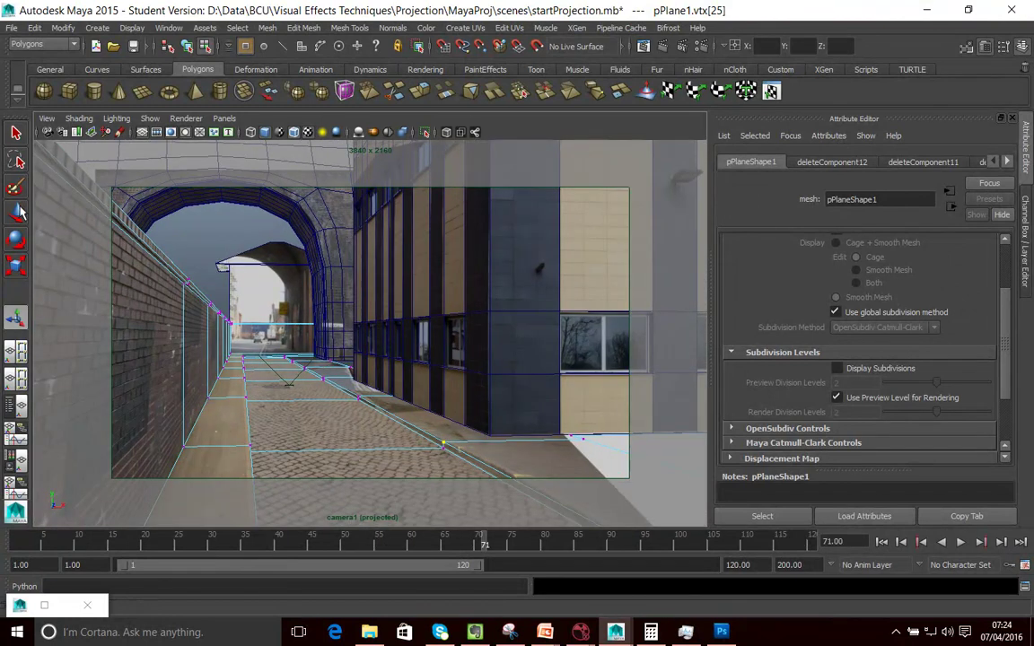
{"action": "key", "text": "w"}
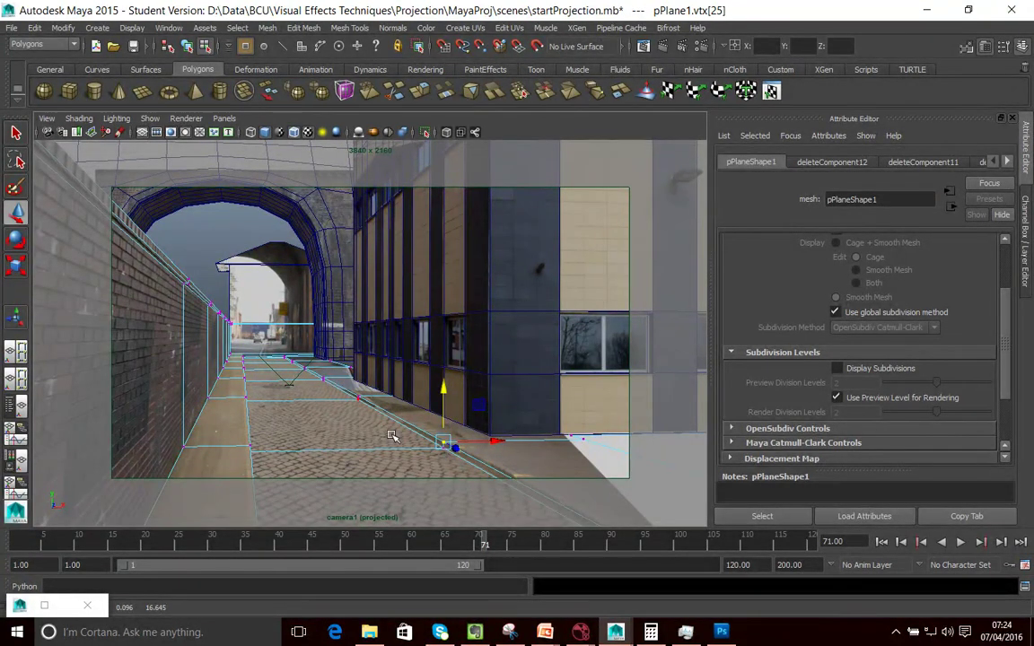
{"action": "left_click_drag", "start_coordinate": [283, 536], "coordinate": [680, 508]}
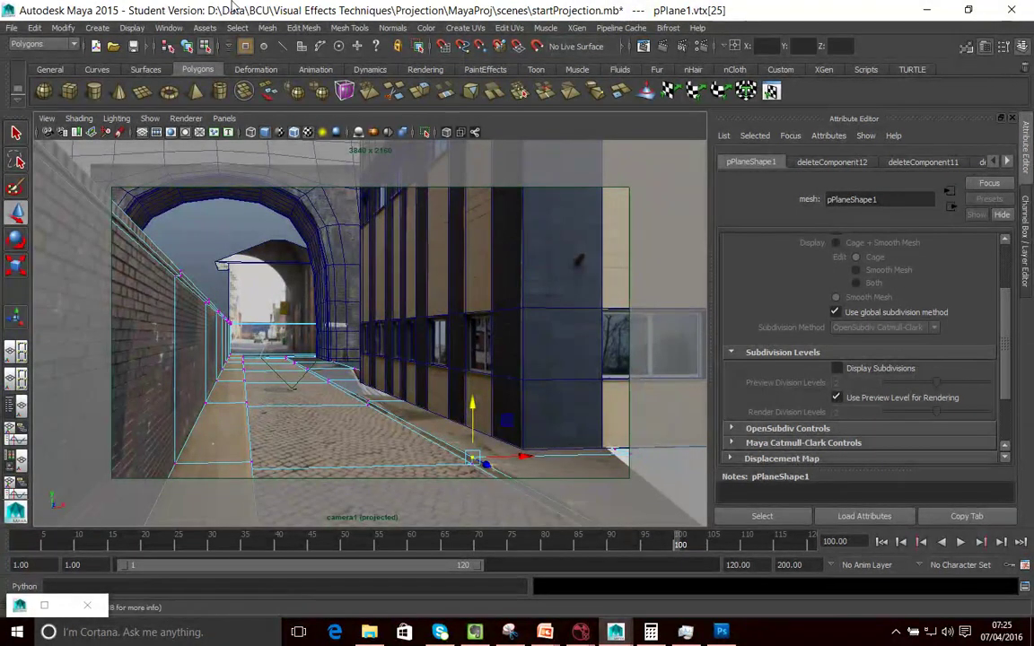
- Try adding offset edge loops along the ground plane's kerb edge with the Offset Edge Loop Tool, and undo them
{"action": "left_click", "coordinate": [302, 28]}
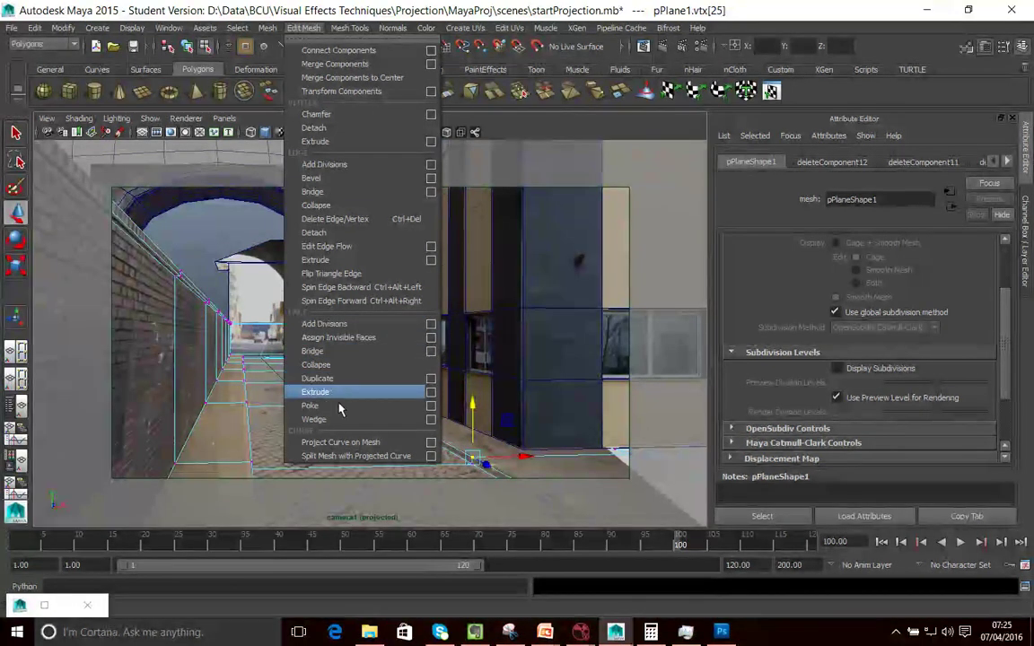
{"action": "mouse_move", "coordinate": [349, 28]}
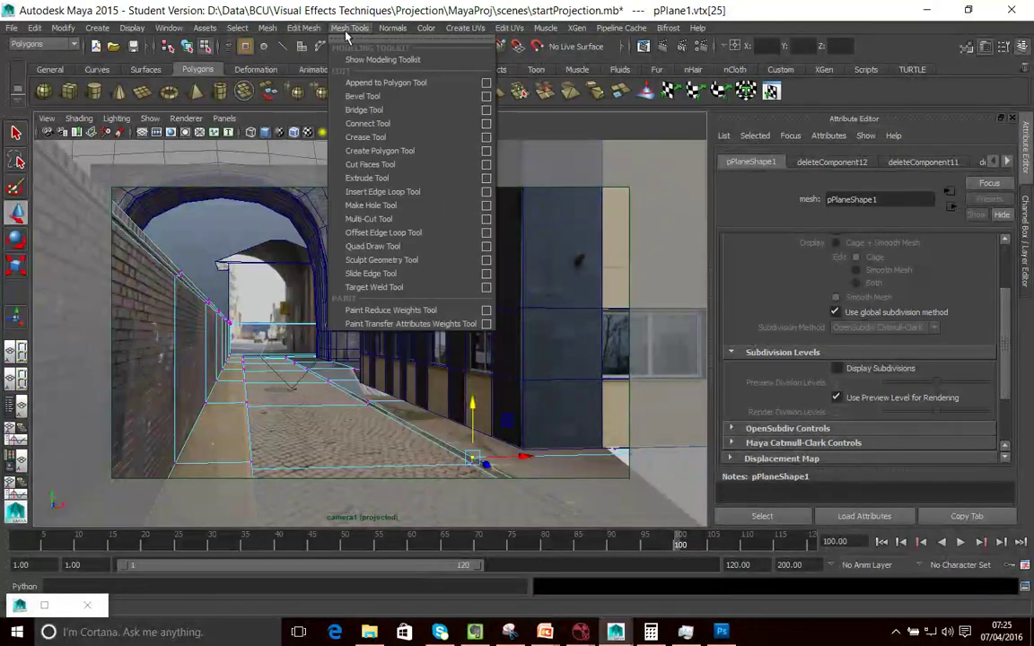
{"action": "left_click", "coordinate": [397, 232]}
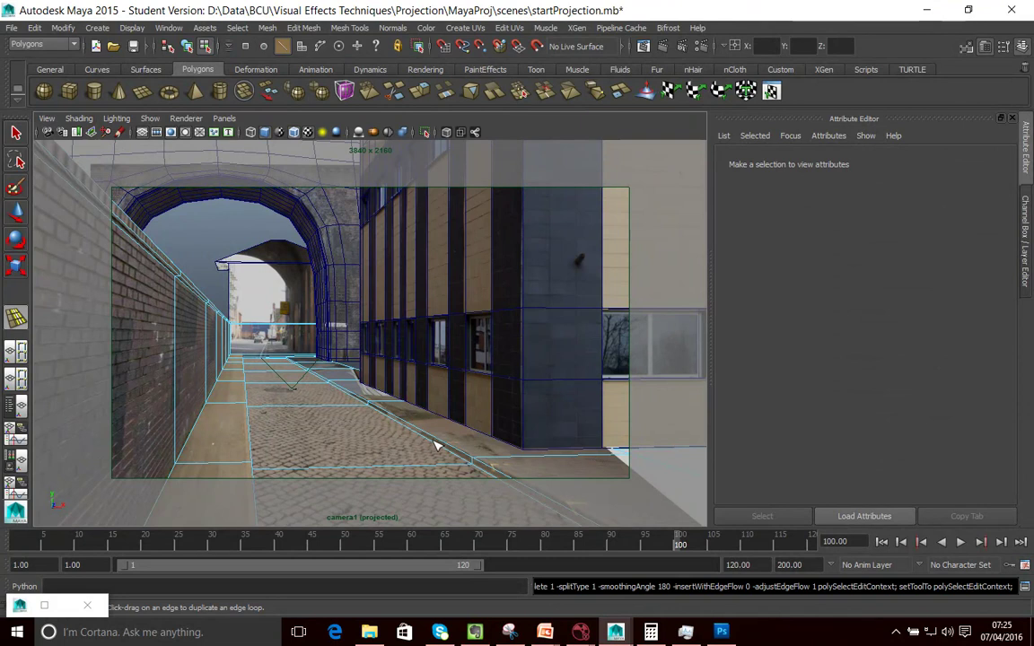
{"action": "left_click_drag", "start_coordinate": [437, 443], "coordinate": [438, 440]}
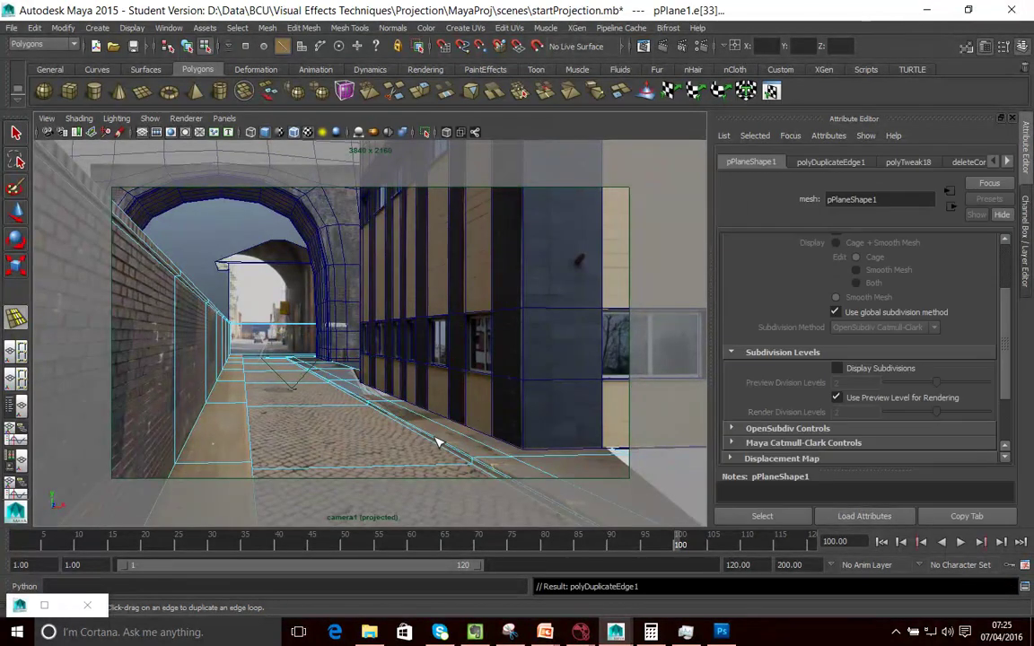
{"action": "key", "text": "ctrl+z"}
{"action": "key", "text": "ctrl+z"}
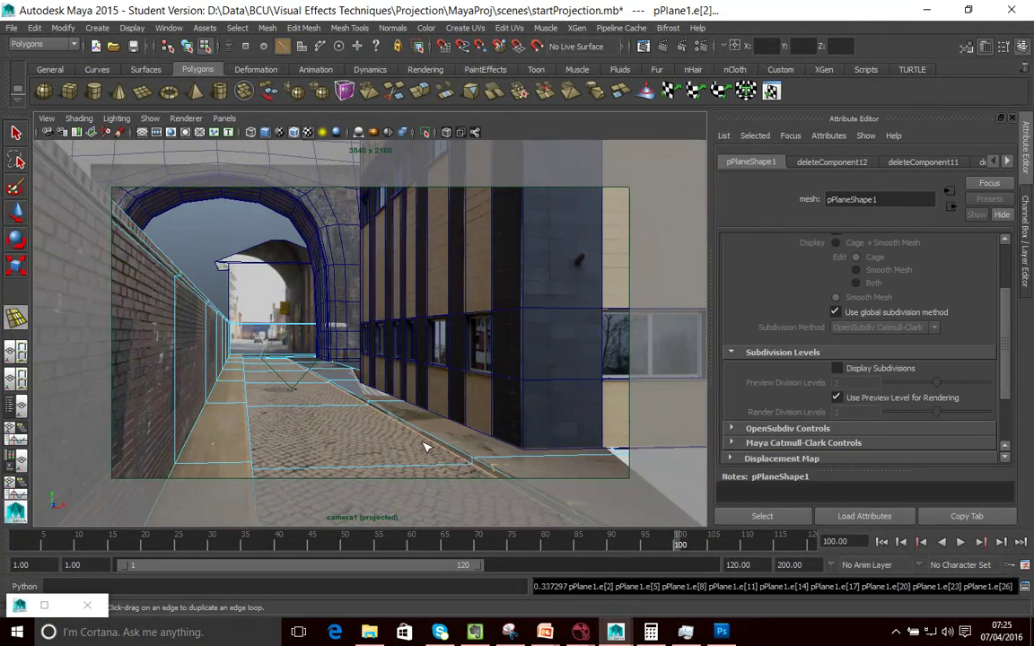
- Try adding duplicate edge loops along and across the ground plane's pavement and kerb edges with the Offset Edge Loop Tool, and undo them
{"action": "left_click_drag", "start_coordinate": [197, 435], "coordinate": [203, 435]}
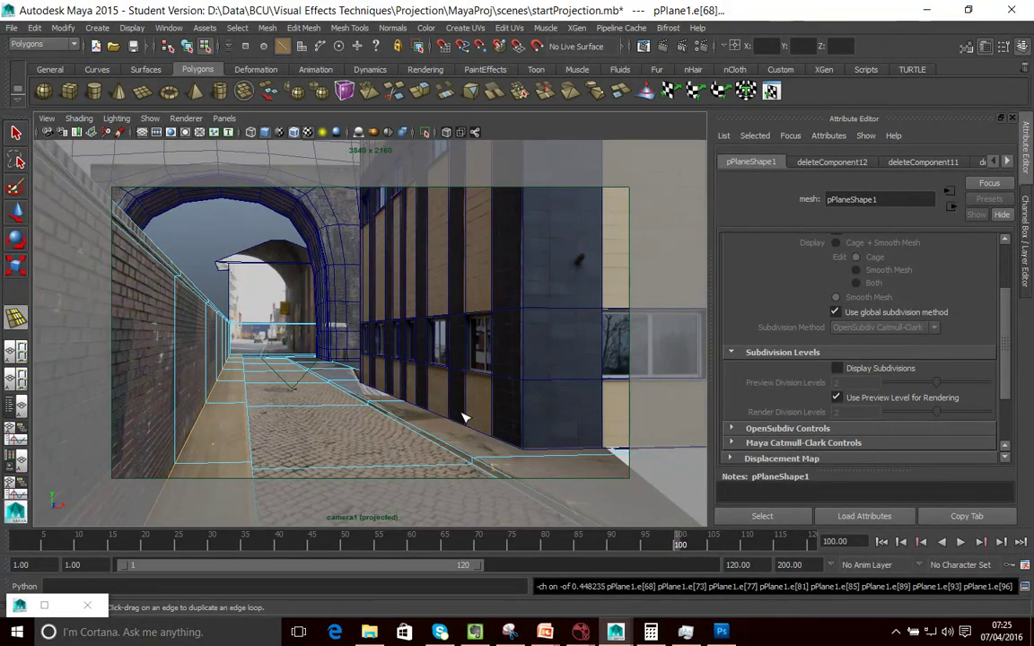
{"action": "right_click_drag", "start_coordinate": [429, 434], "coordinate": [429, 241]}
{"action": "left_click_drag", "start_coordinate": [421, 433], "coordinate": [459, 413]}
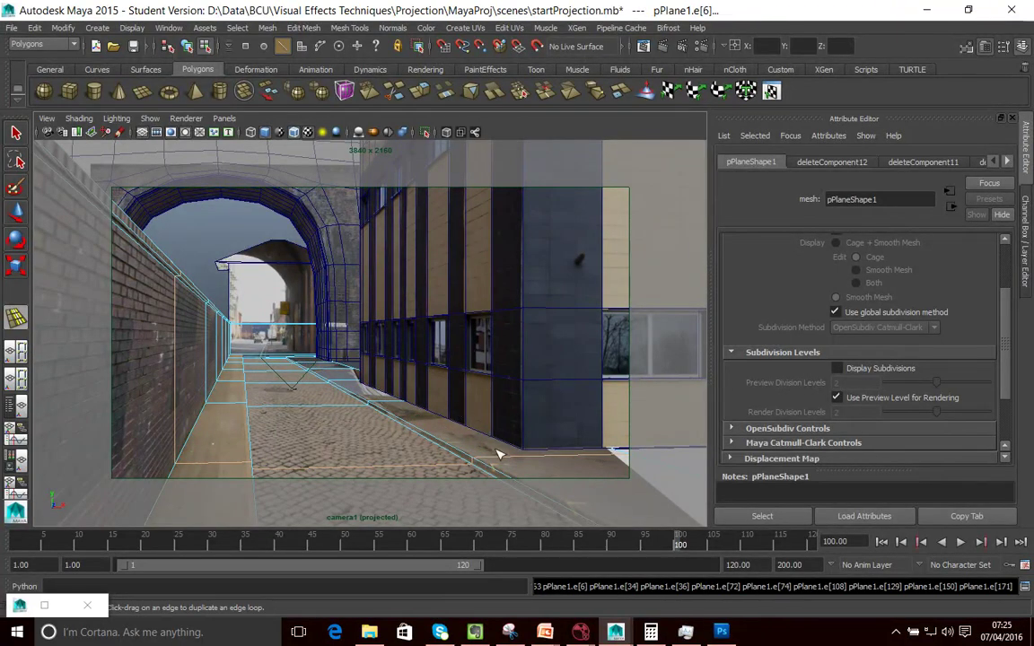
{"action": "left_click_drag", "start_coordinate": [507, 462], "coordinate": [629, 483]}
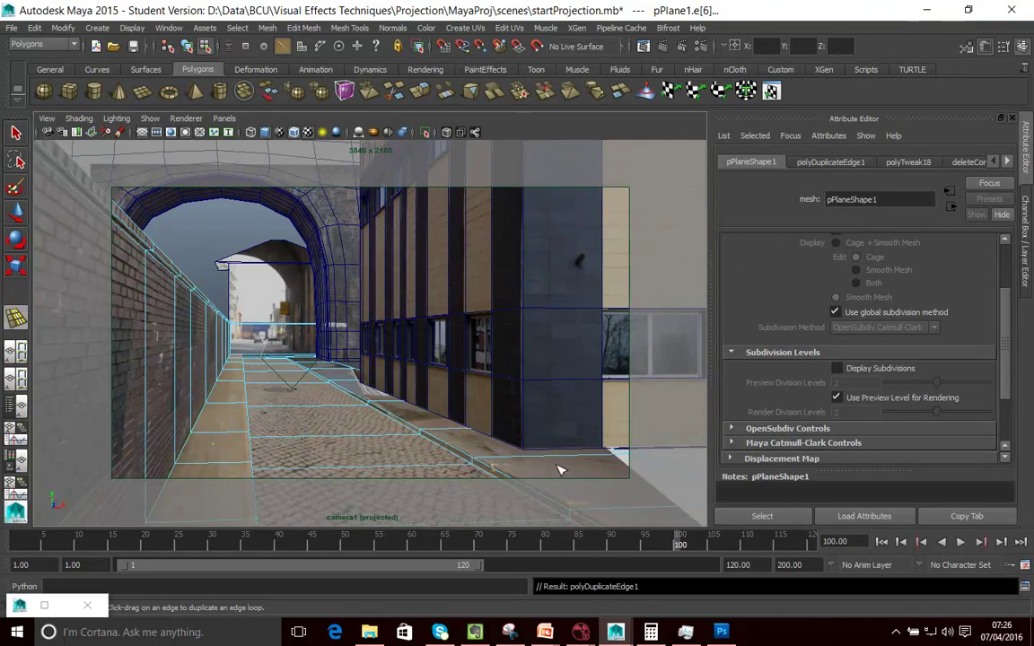
{"action": "key", "text": "ctrl+z"}
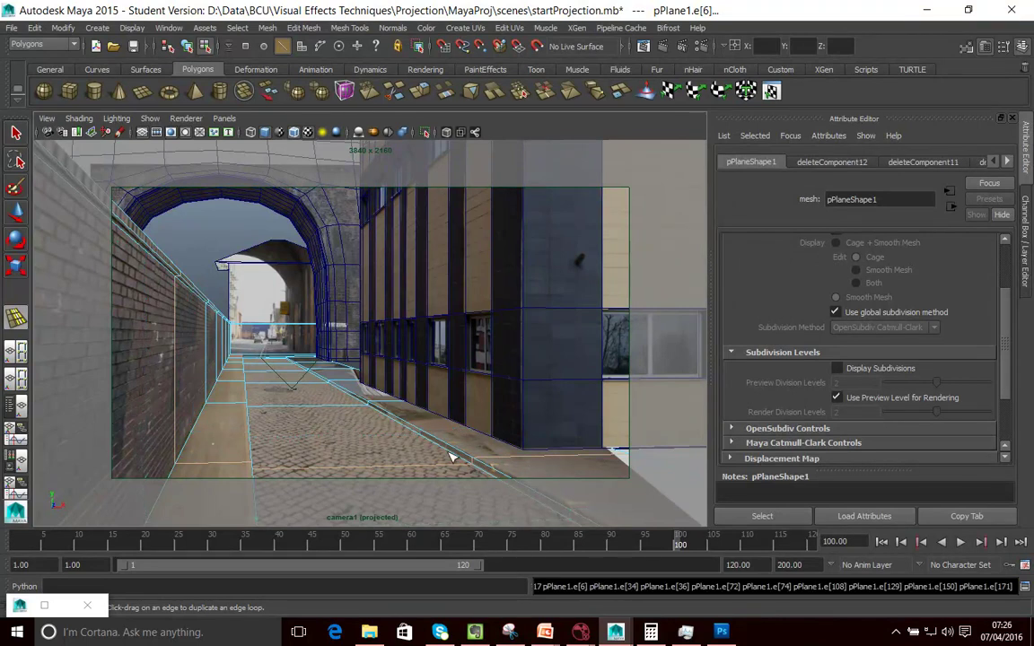
{"action": "left_click_drag", "start_coordinate": [251, 448], "coordinate": [271, 451]}
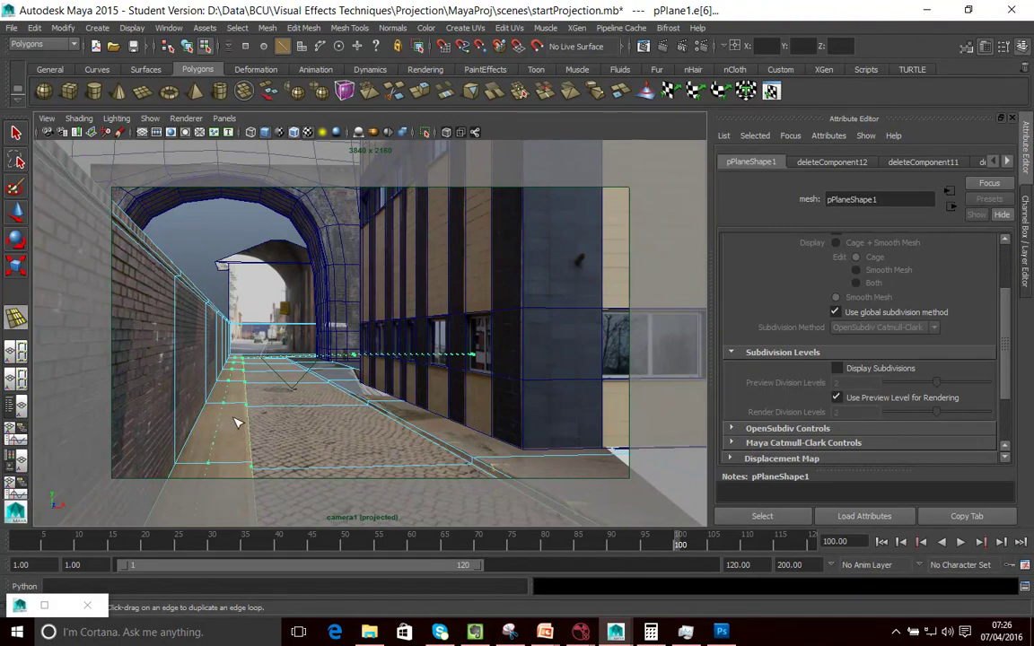
{"action": "left_click_drag", "start_coordinate": [254, 423], "coordinate": [270, 422]}
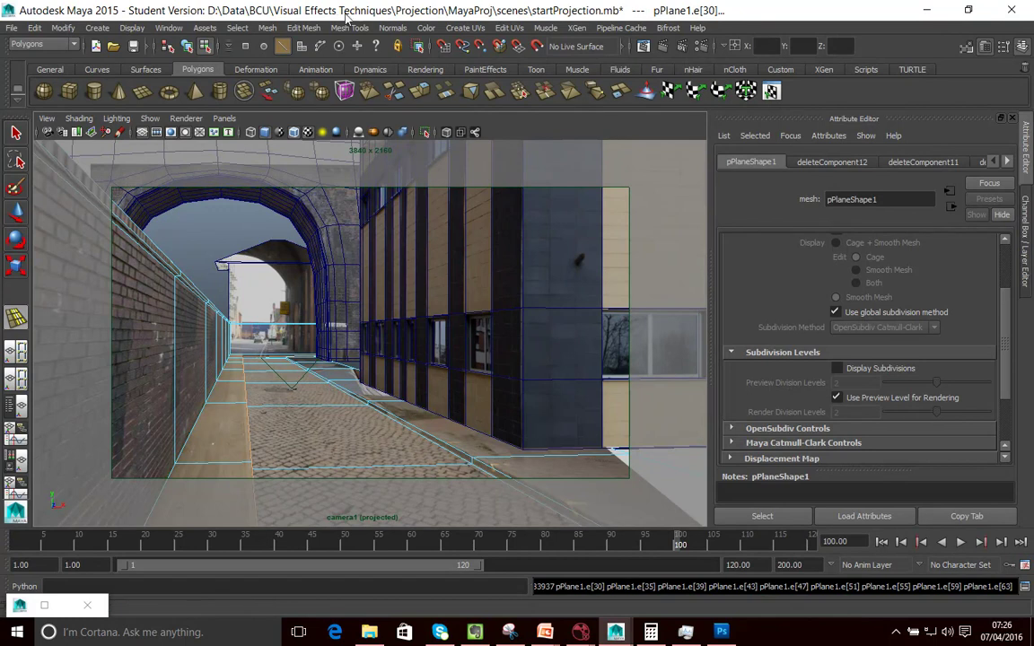
- Activate the Insert Edge Loop Tool, reset its settings to the defaults and dock the settings window beside the viewport
{"action": "left_click", "coordinate": [303, 28]}
{"action": "mouse_move", "coordinate": [350, 27]}
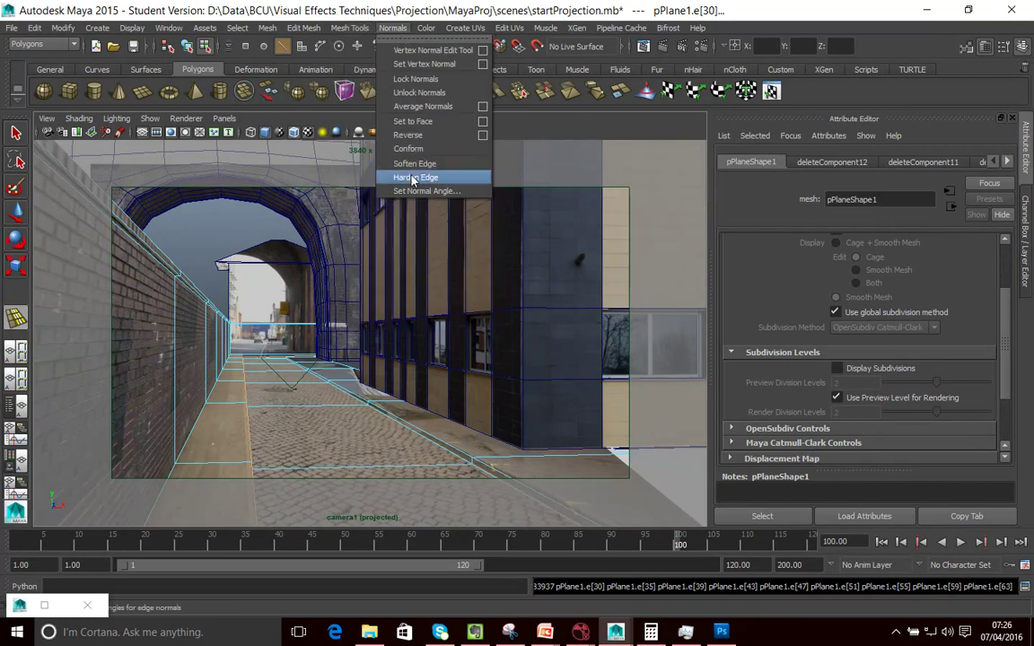
{"action": "mouse_move", "coordinate": [429, 33]}
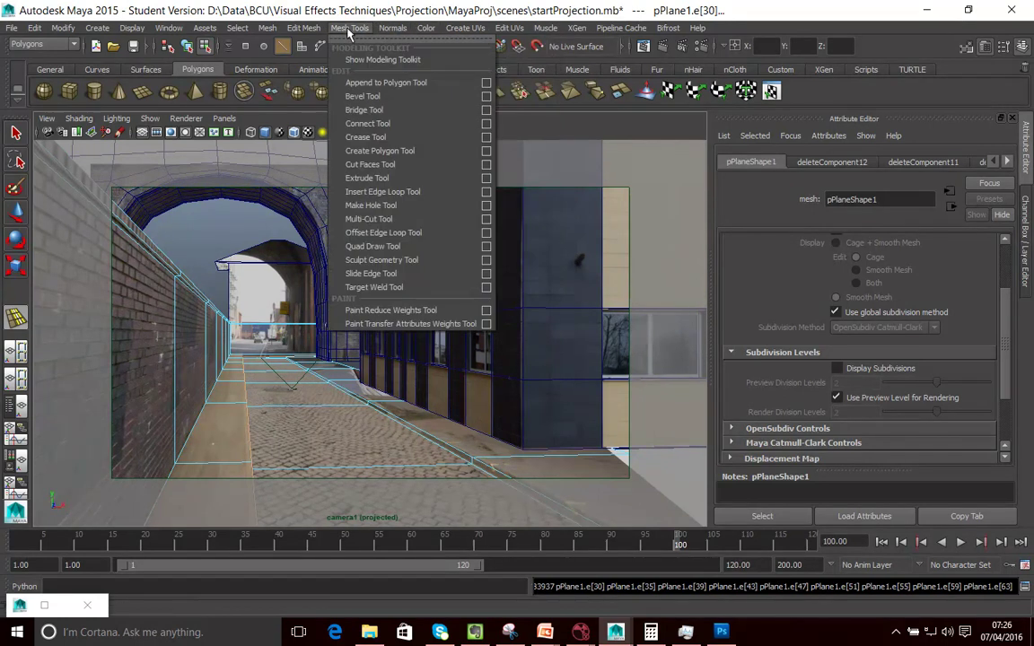
{"action": "mouse_move", "coordinate": [391, 27]}
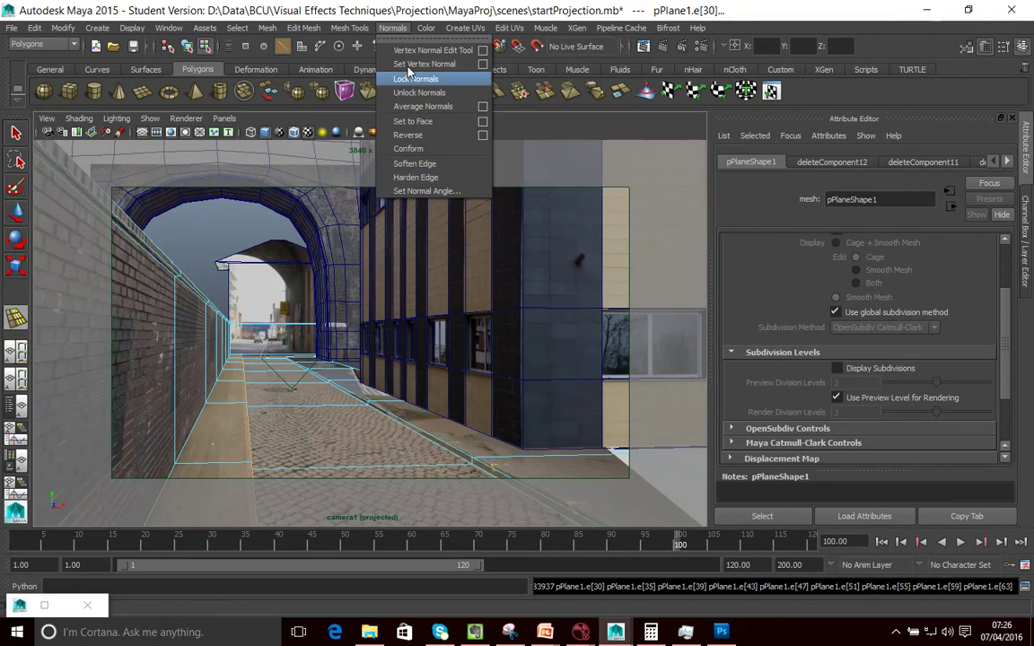
{"action": "mouse_move", "coordinate": [316, 30]}
{"action": "mouse_move", "coordinate": [350, 28]}
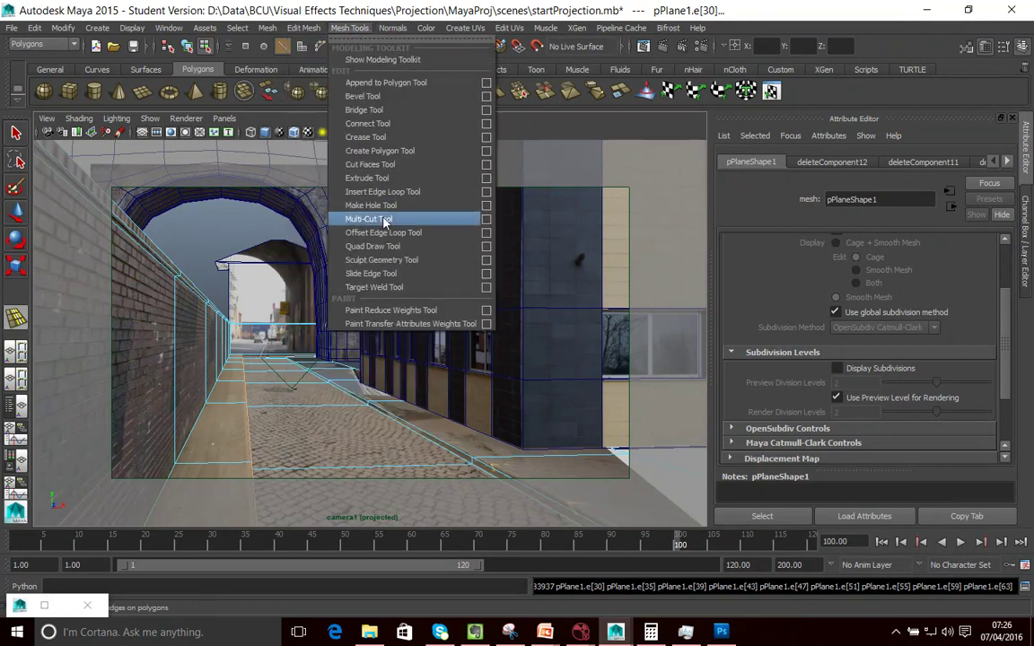
{"action": "left_click", "coordinate": [486, 198]}
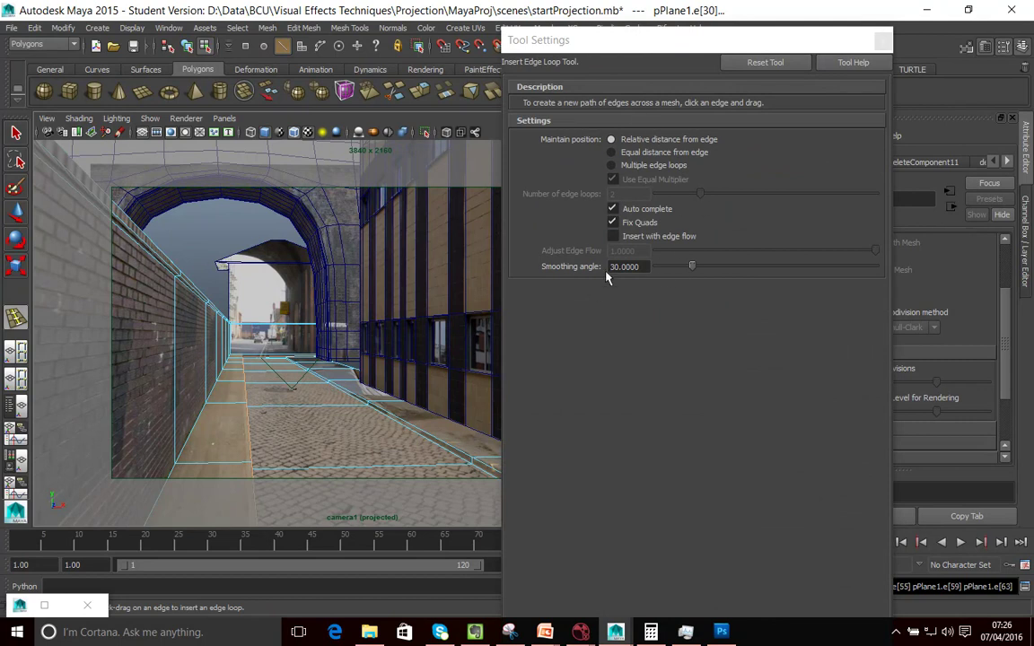
{"action": "left_click", "coordinate": [757, 64]}
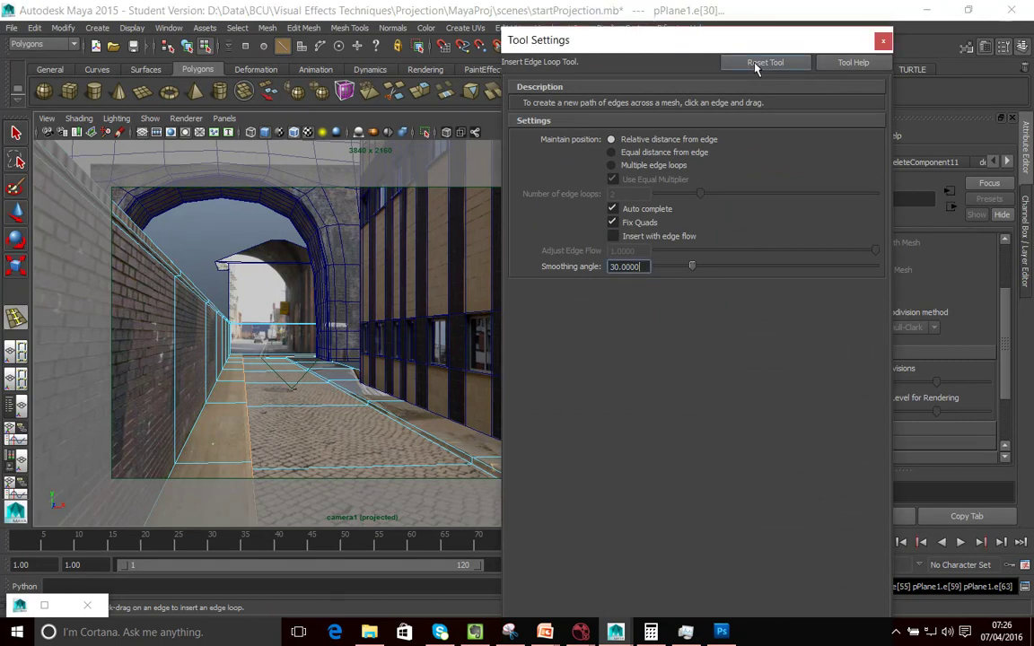
{"action": "left_click_drag", "start_coordinate": [761, 42], "coordinate": [979, 242]}
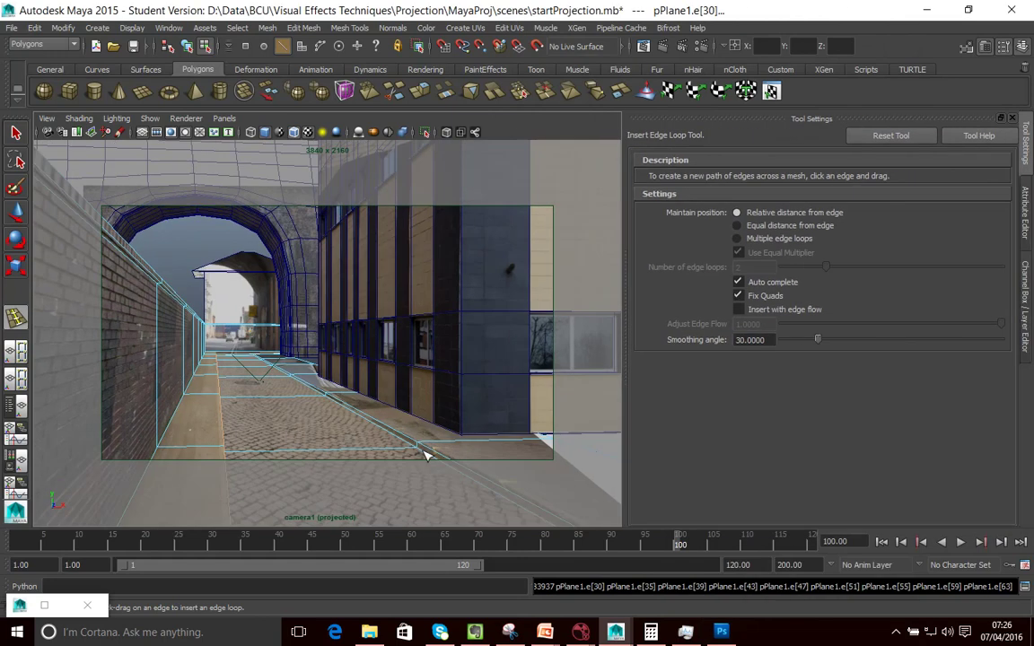
- Try inserting a crosswise edge loop through the kerb in front of the building, check it around frame 94, and undo it
{"action": "left_click", "coordinate": [375, 421]}
{"action": "key", "text": "ctrl+z"}
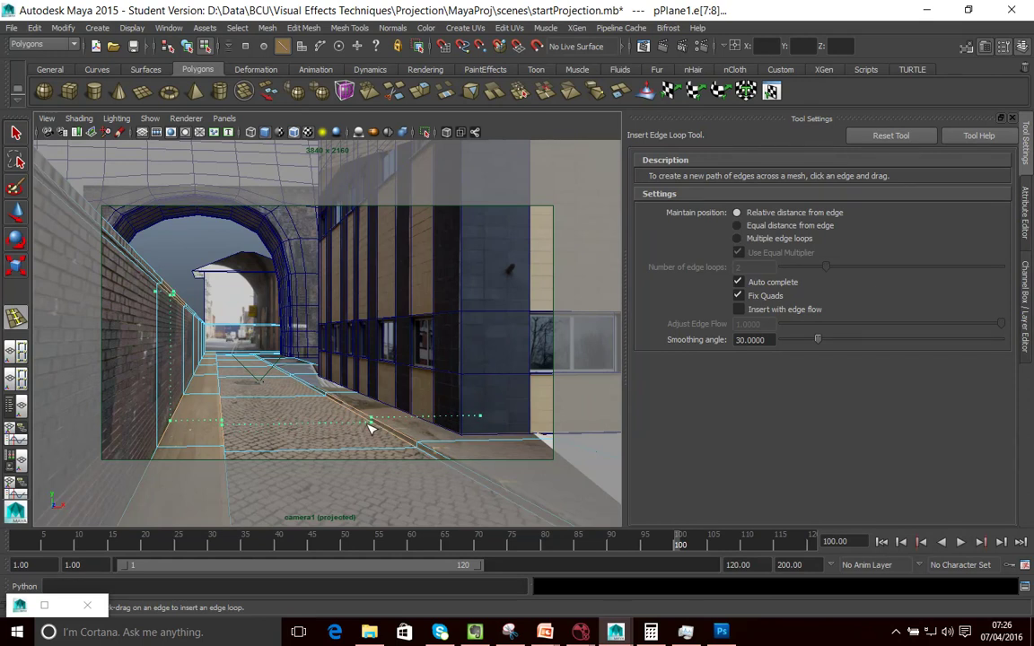
{"action": "left_click", "coordinate": [369, 428]}
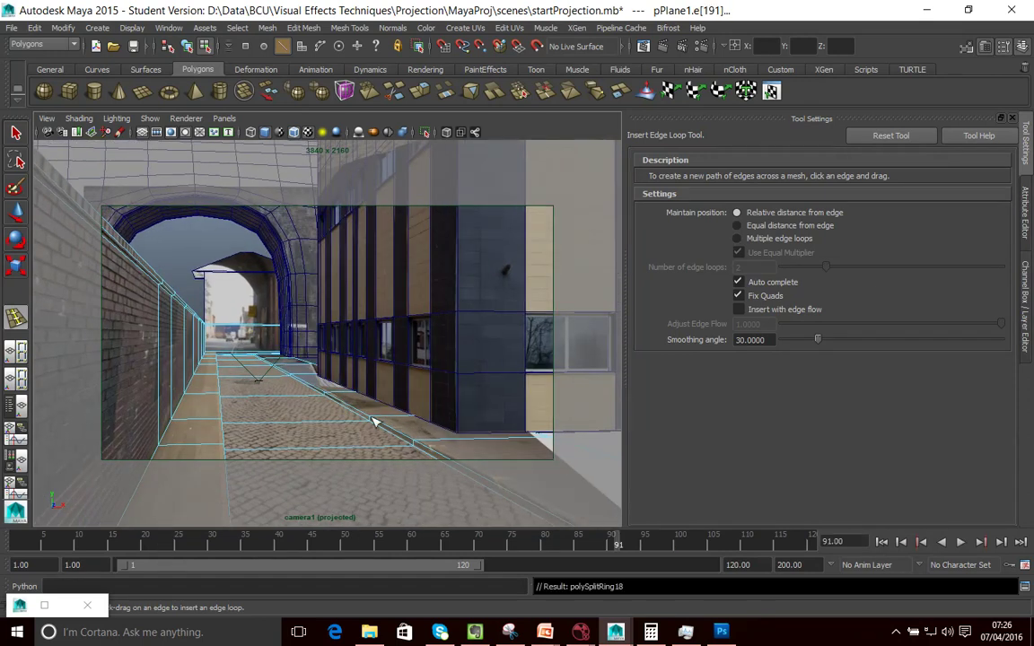
{"action": "left_click_drag", "start_coordinate": [171, 541], "coordinate": [637, 529]}
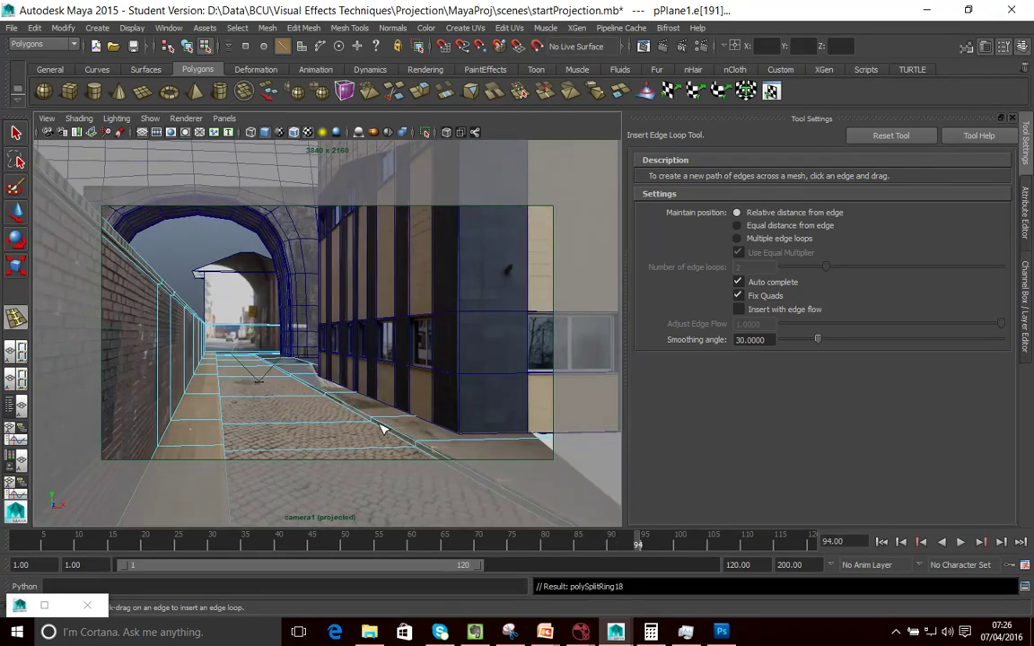
{"action": "key", "text": "ctrl+z"}
{"action": "key", "text": "ctrl+z"}
{"action": "key", "text": "ctrl+z"}
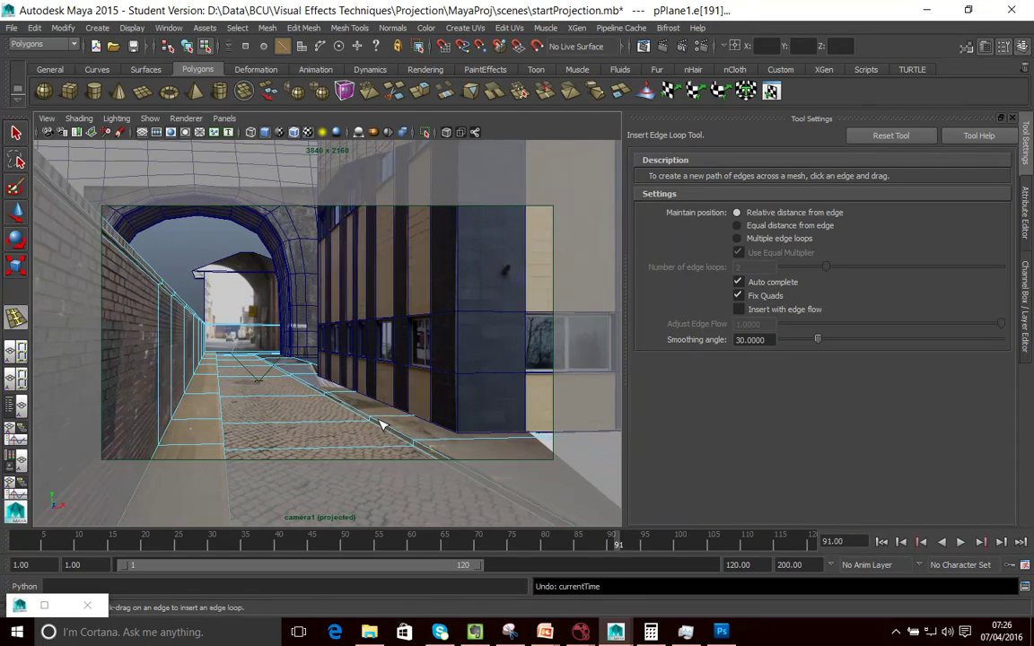
- Insert crosswise edge loops over the ground plane's kerb at frames 111 and 17, and switch the plane to vertex editing
{"action": "left_click_drag", "start_coordinate": [548, 540], "coordinate": [753, 536]}
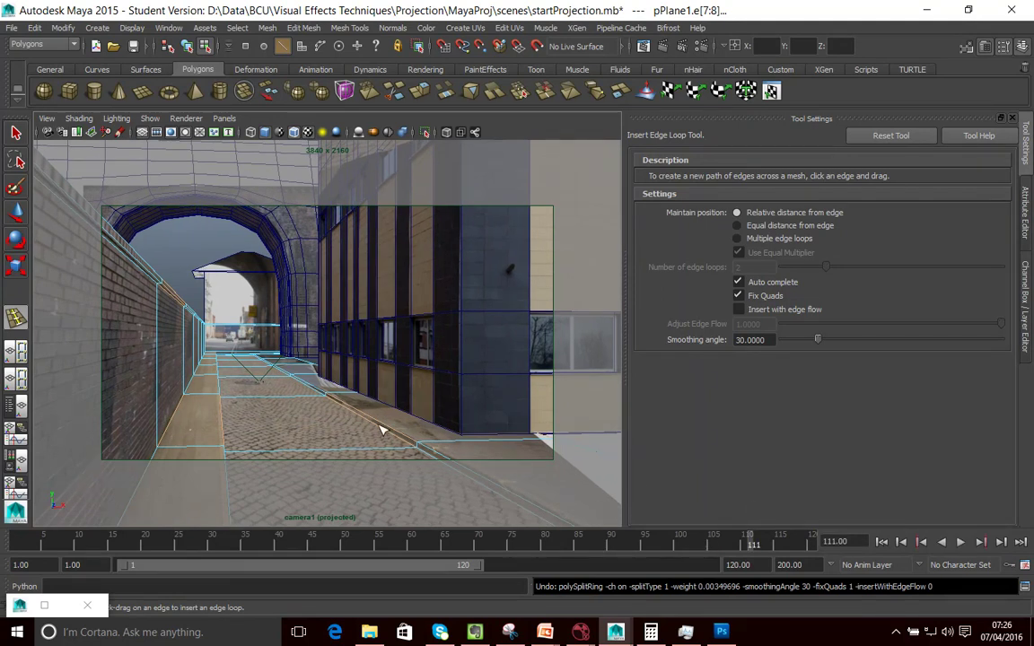
{"action": "mouse_move", "coordinate": [376, 424]}
{"action": "left_mouse_down"}
{"action": "mouse_move", "coordinate": [332, 405]}
{"action": "mouse_move", "coordinate": [370, 424]}
{"action": "left_mouse_up"}
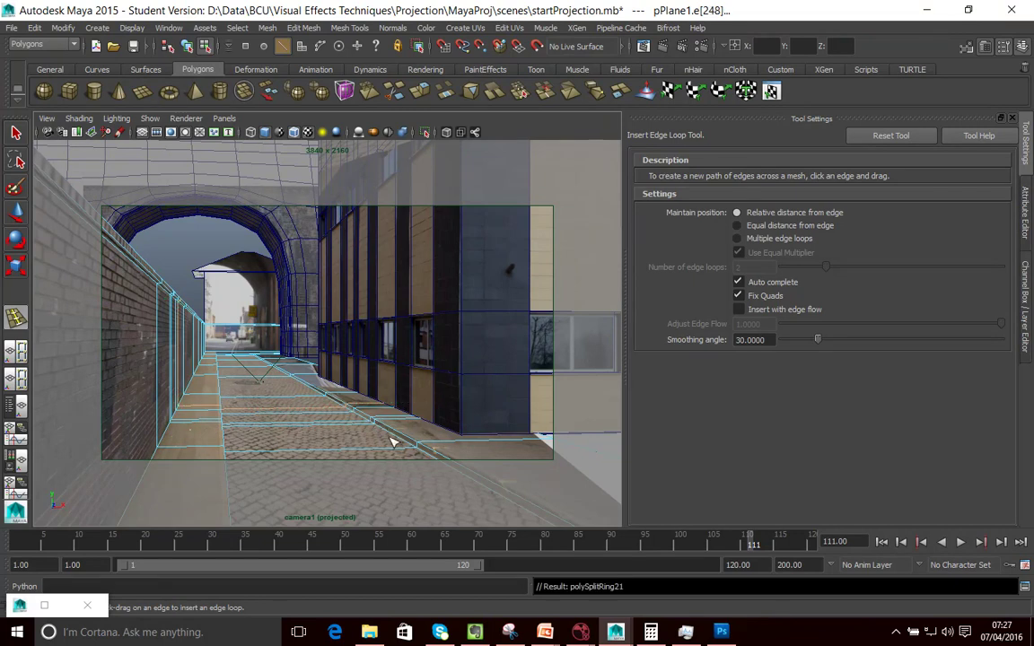
{"action": "left_click_drag", "start_coordinate": [378, 546], "coordinate": [126, 543]}
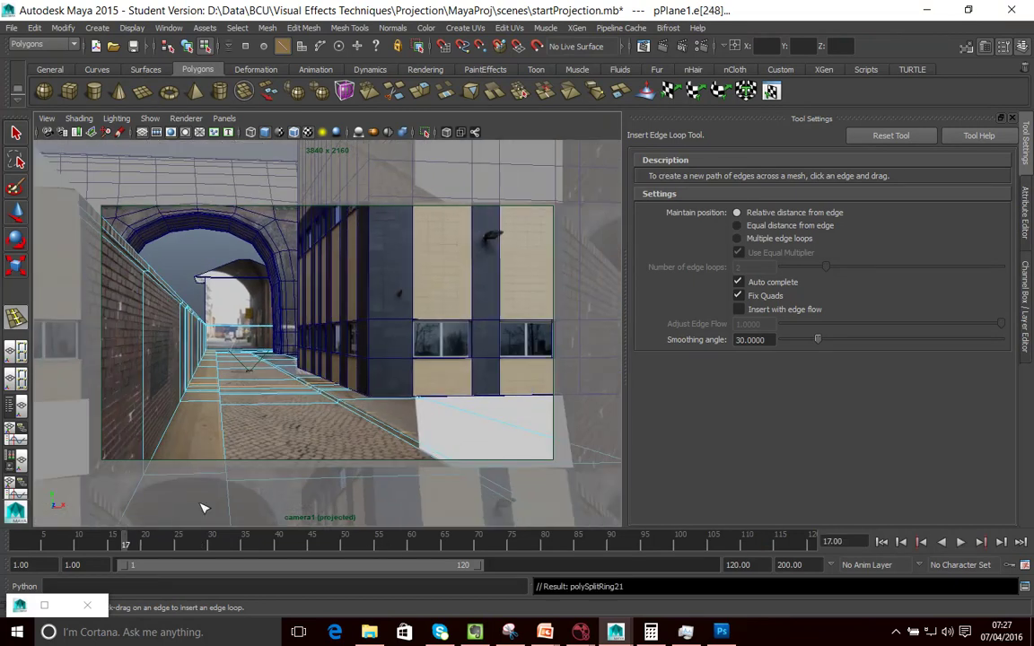
{"action": "left_click", "coordinate": [378, 430]}
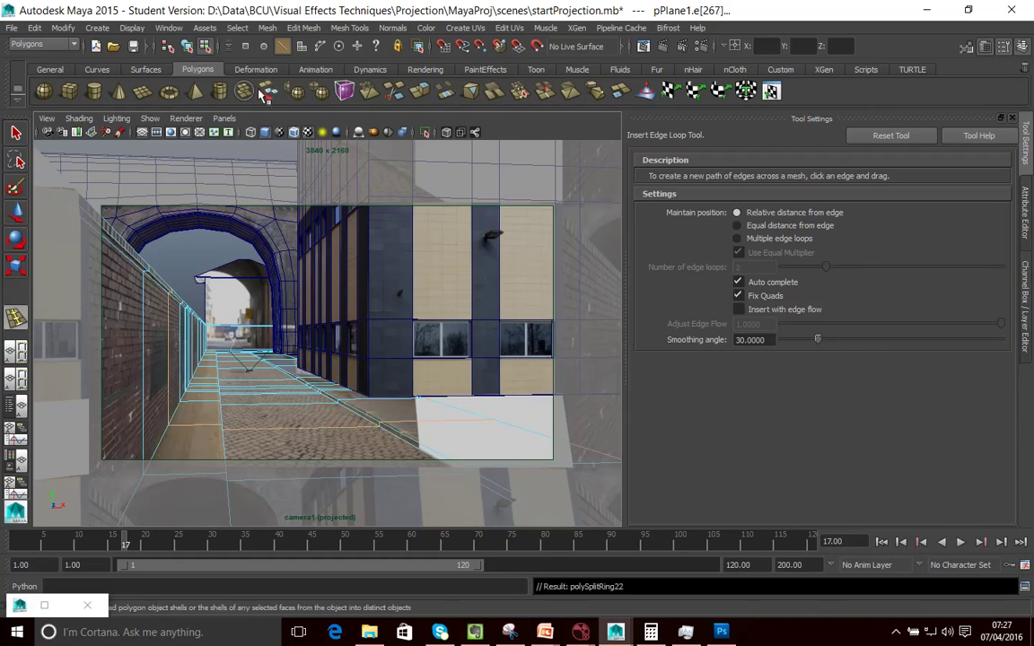
{"action": "right_click", "coordinate": [363, 406]}
{"action": "right_click_drag", "start_coordinate": [363, 406], "coordinate": [310, 273]}
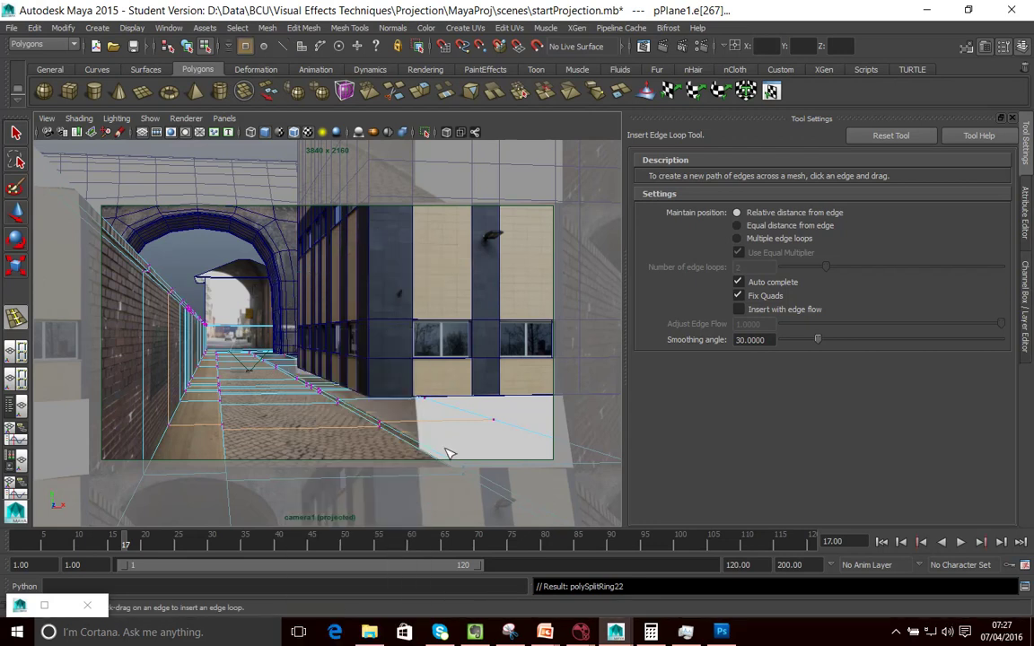
- Try an extra edge loop beside the newest crosswise loop on the ground plane, undo it, and activate the Move tool
{"action": "left_click", "coordinate": [383, 425]}
{"action": "key", "text": "ctrl+z"}
{"action": "key", "text": "ctrl+z"}
{"action": "key", "text": "ctrl+z"}
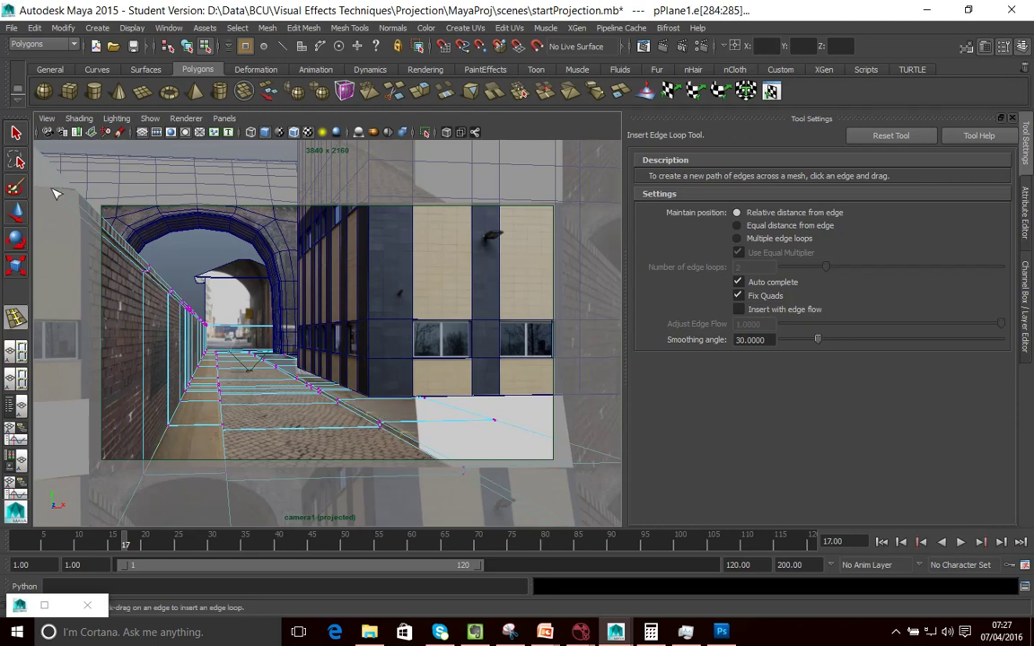
{"action": "key", "text": "w"}
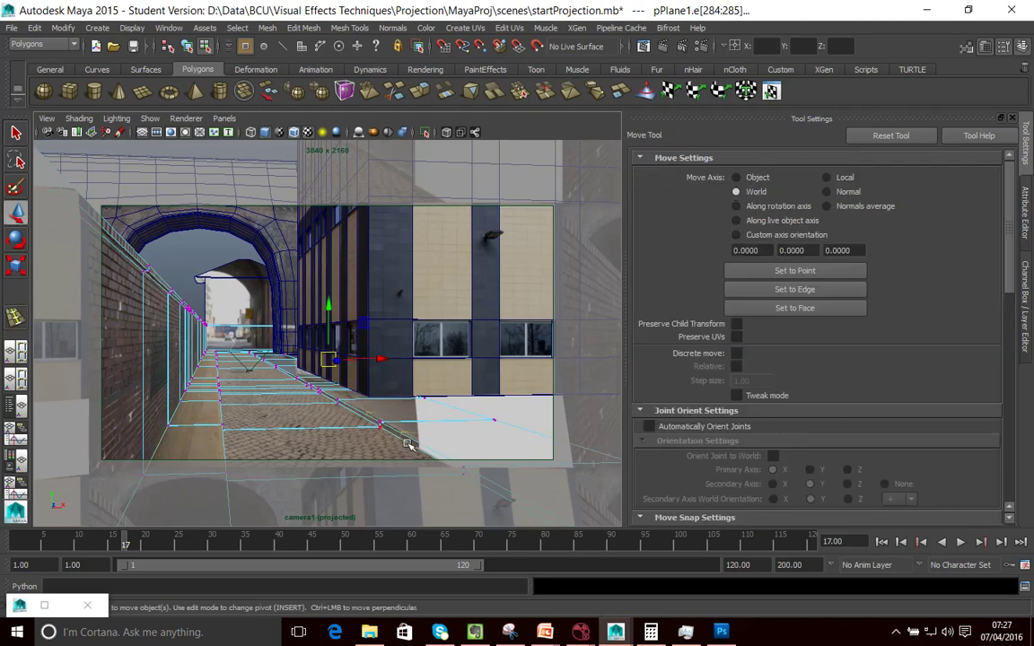
{"action": "key", "text": "ctrl+z"}
{"action": "key", "text": "ctrl+z"}
{"action": "key", "text": "ctrl+z"}
{"action": "key", "text": "ctrl+z"}
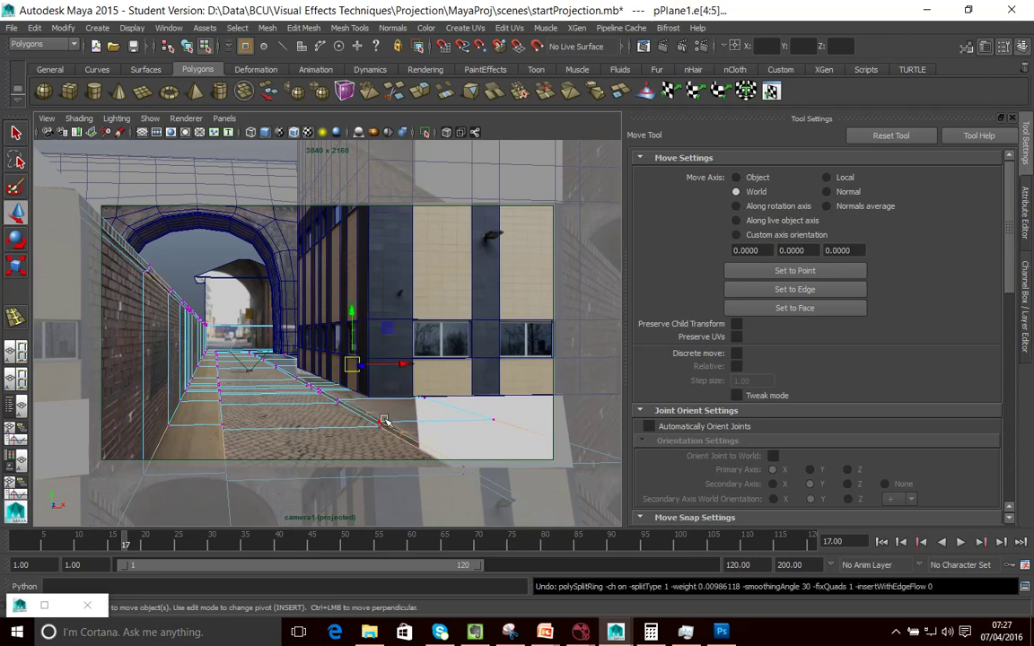
- Nudge the kerb vertices vertically at frames 17 and 118 so the ground plane follows the kerb in the projected image
{"action": "left_click_drag", "start_coordinate": [376, 415], "coordinate": [387, 429]}
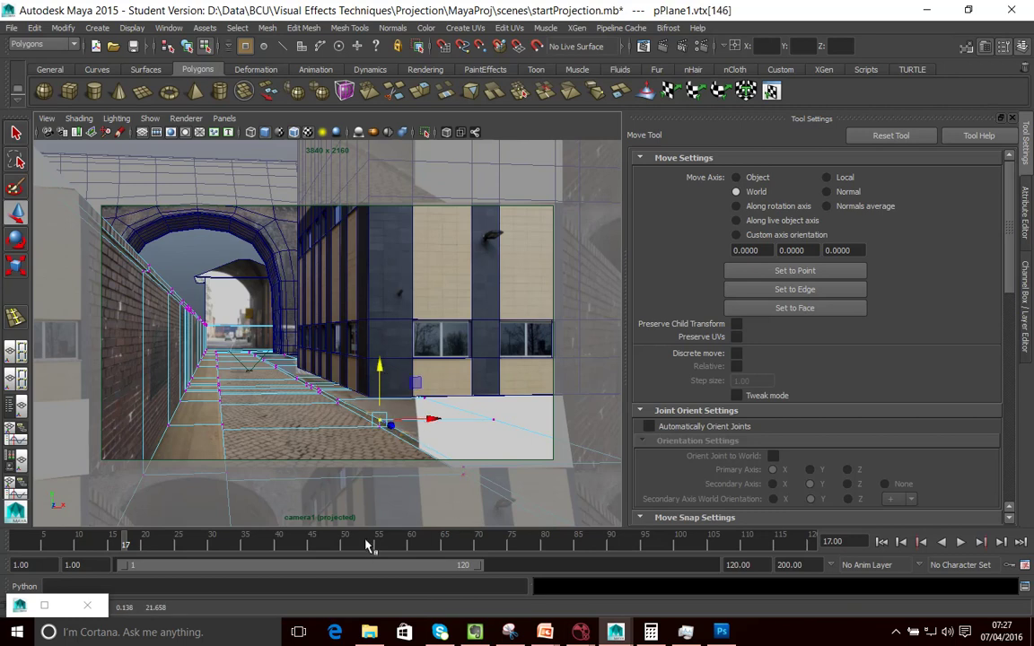
{"action": "left_click_drag", "start_coordinate": [369, 545], "coordinate": [802, 545]}
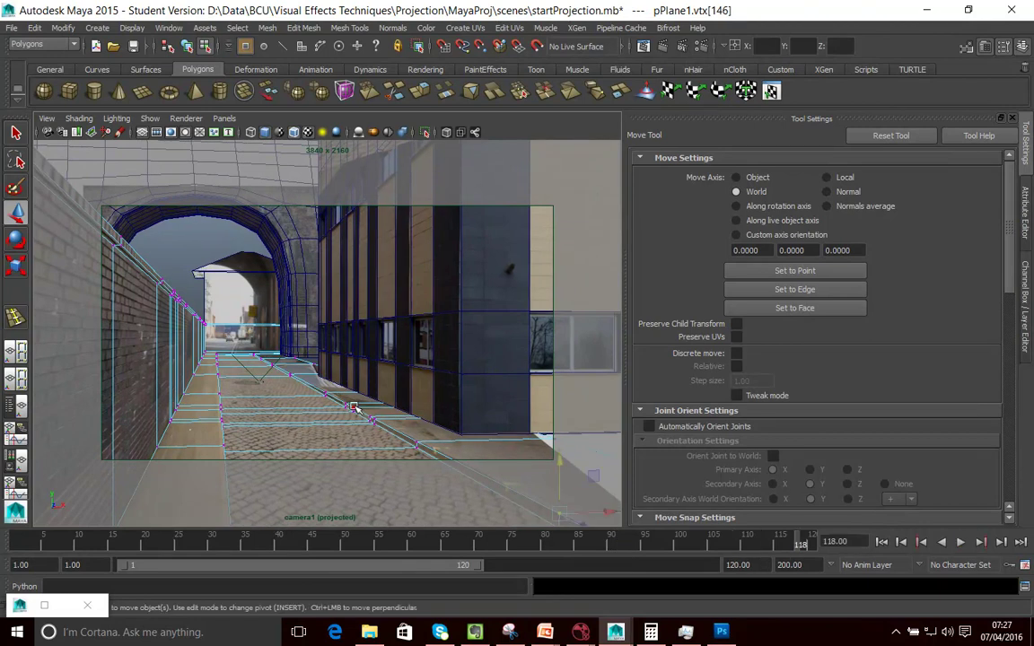
{"action": "left_click", "coordinate": [362, 412]}
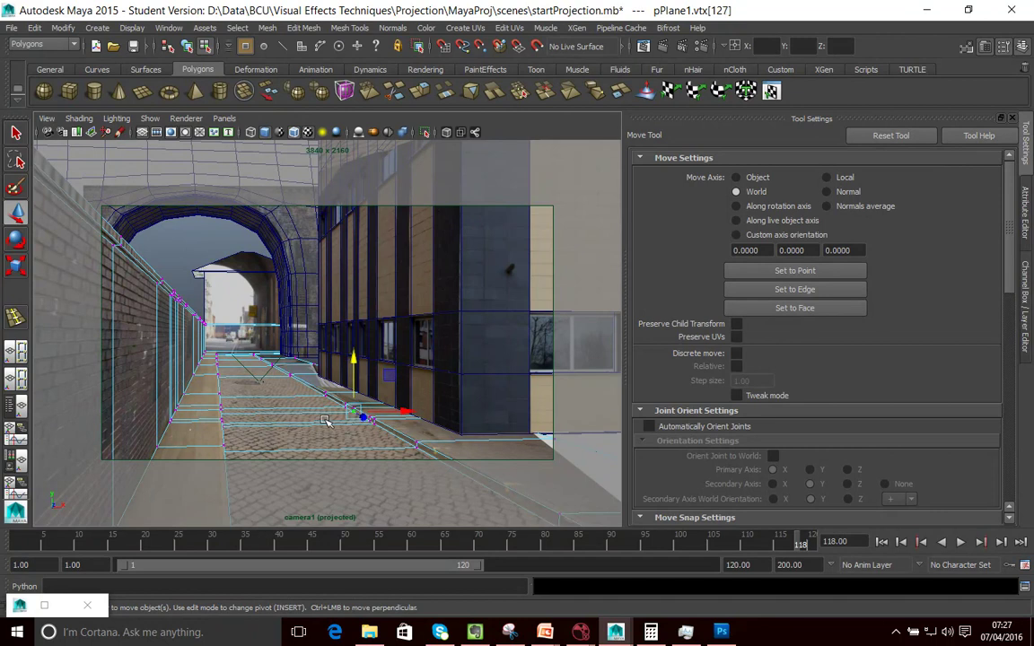
{"action": "left_click", "coordinate": [332, 399]}
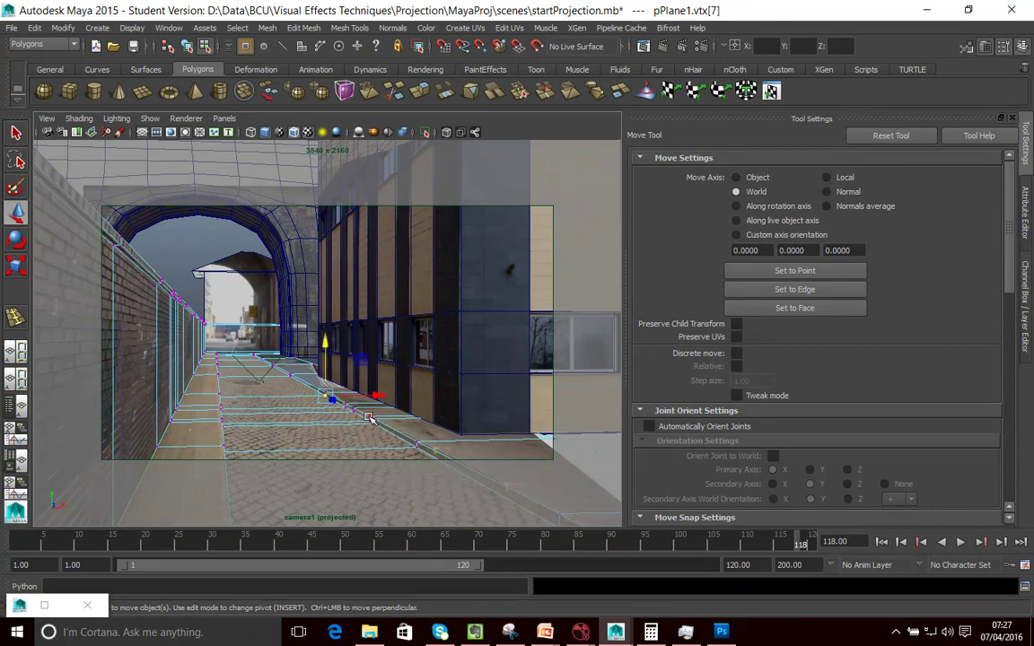
{"action": "left_click", "coordinate": [371, 416]}
{"action": "left_click_drag", "start_coordinate": [371, 362], "coordinate": [372, 364]}
{"action": "left_click", "coordinate": [354, 408]}
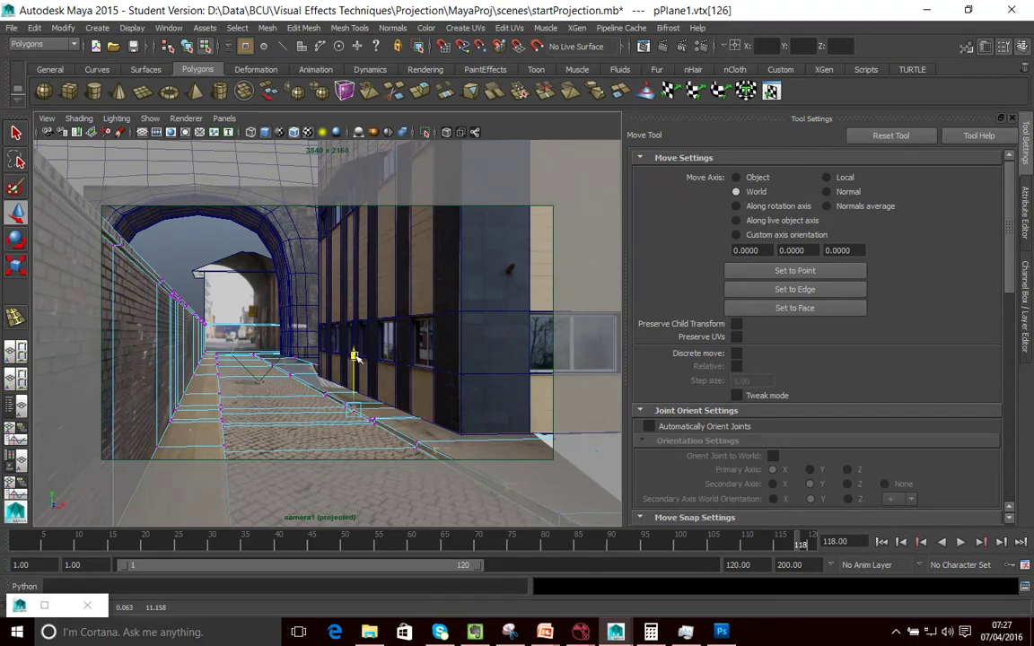
{"action": "left_click", "coordinate": [373, 421]}
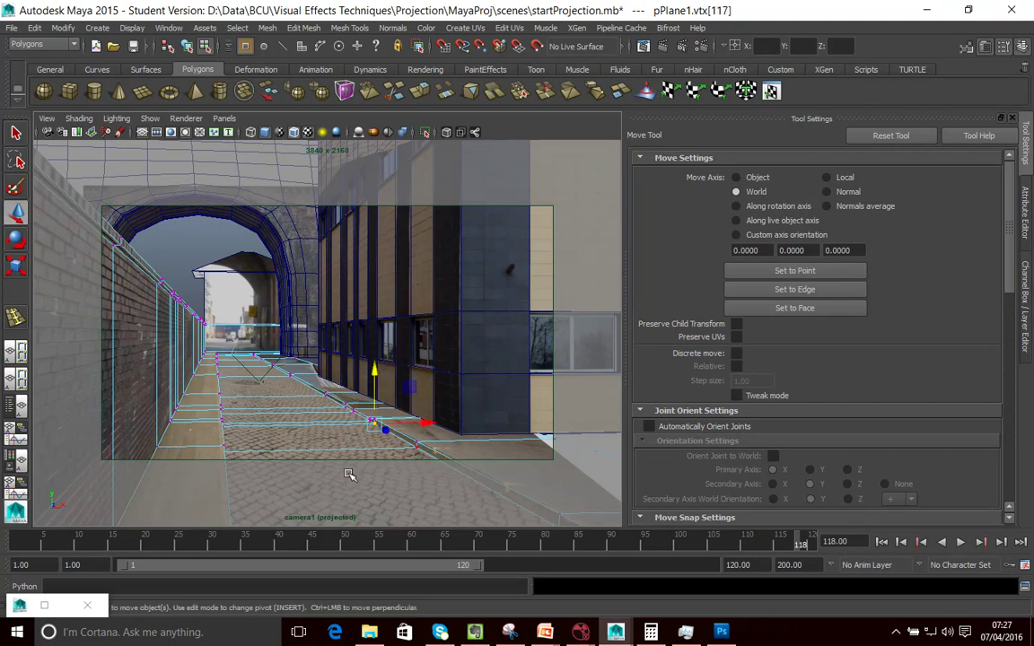
- Check the kerb's shape at frame 56 and turn off vertex selection on the ground plane
{"action": "left_click_drag", "start_coordinate": [325, 539], "coordinate": [388, 587]}
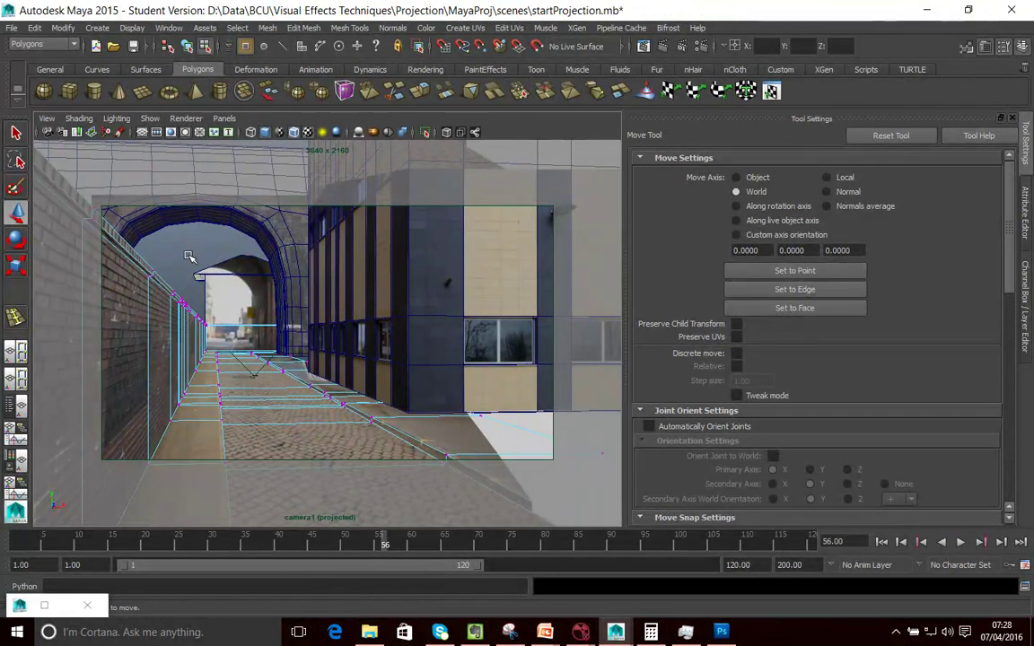
{"action": "right_click", "coordinate": [245, 370]}
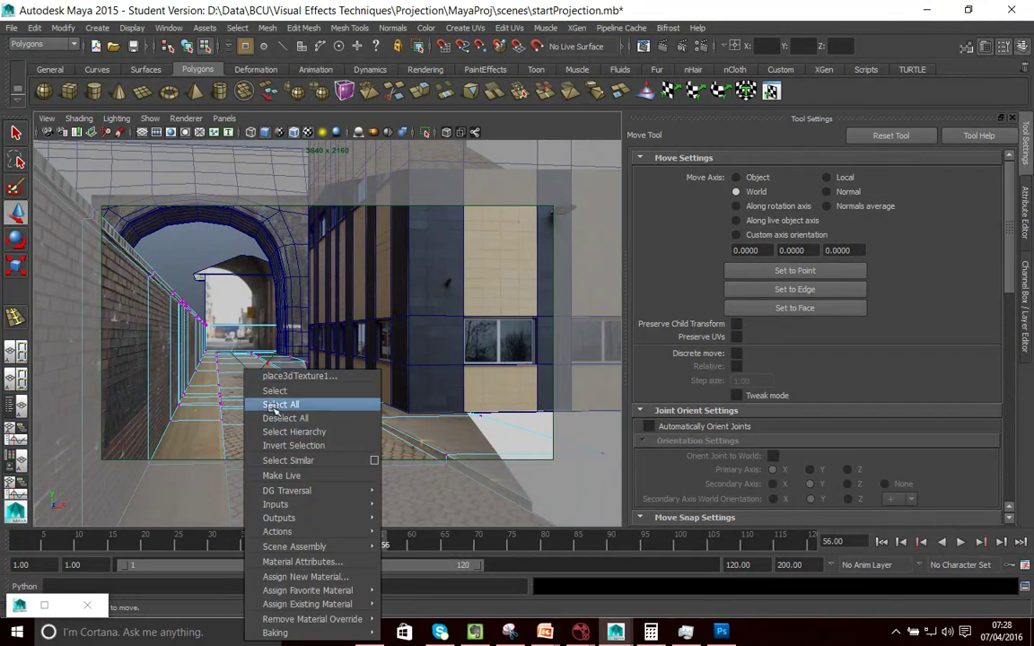
{"action": "left_click", "coordinate": [323, 107]}
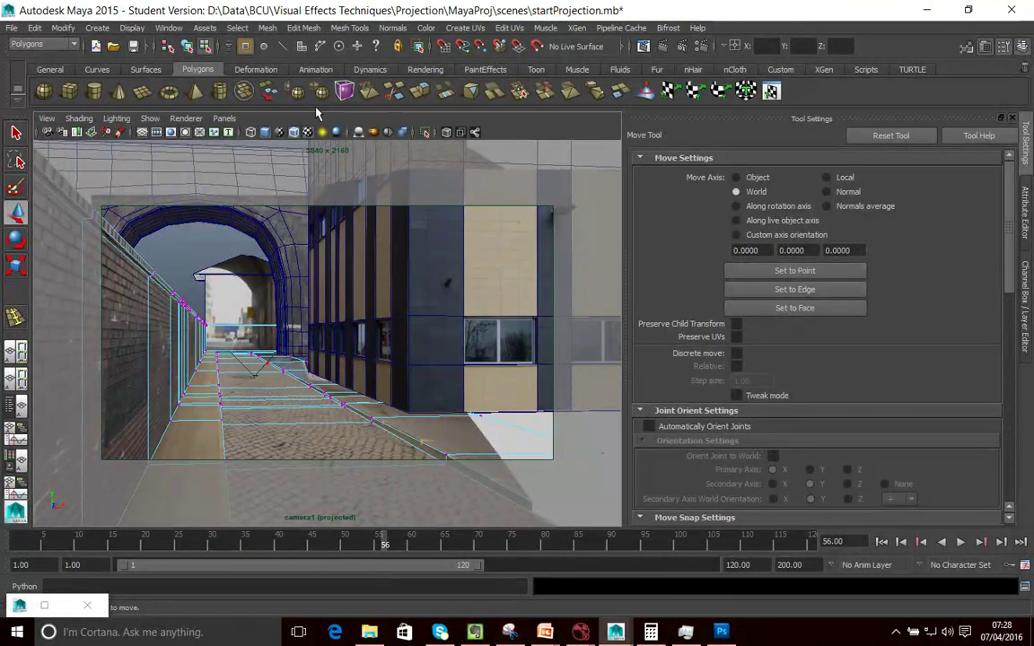
{"action": "left_click", "coordinate": [251, 45]}
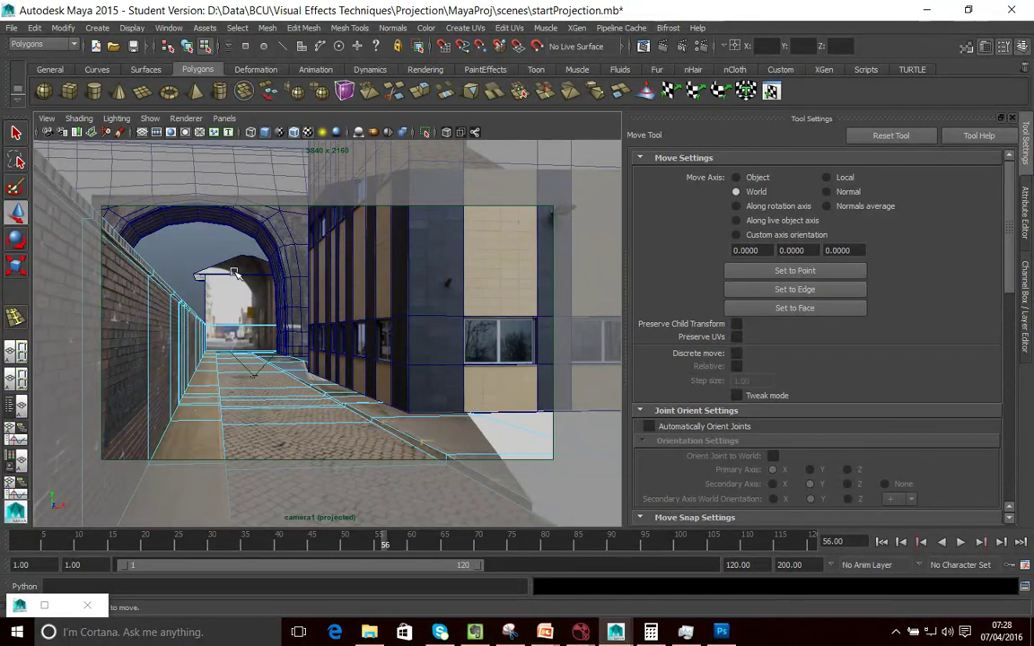
- Return to object mode with the block behind the archway selected and turn off the wireframe overlay on the shaded camera view
{"action": "right_click_drag", "start_coordinate": [216, 244], "coordinate": [301, 251]}
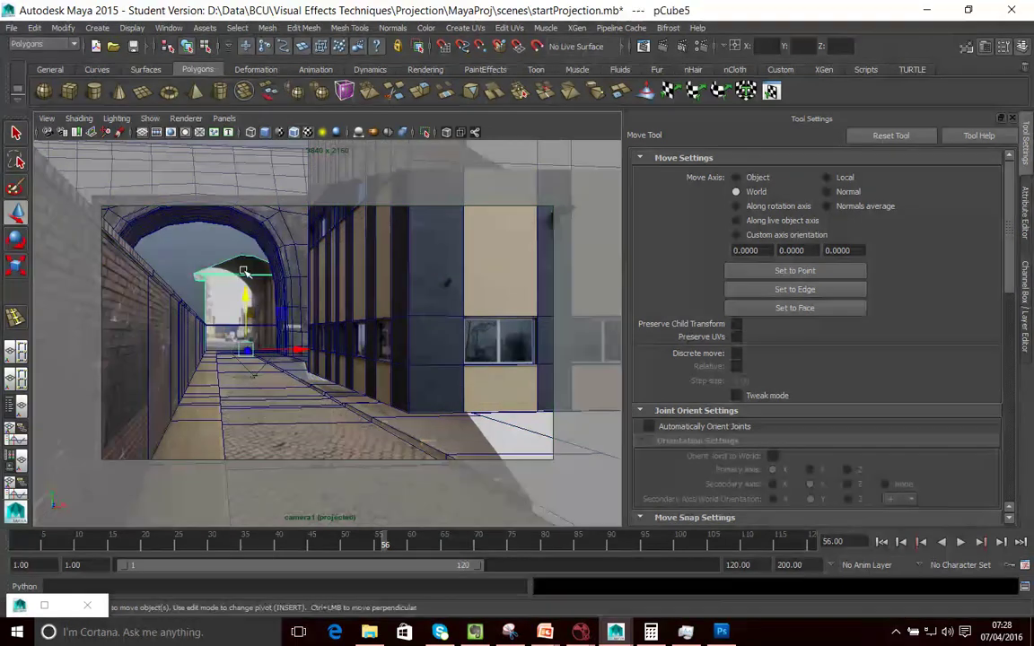
{"action": "left_click", "coordinate": [293, 133]}
{"action": "left_click", "coordinate": [293, 133]}
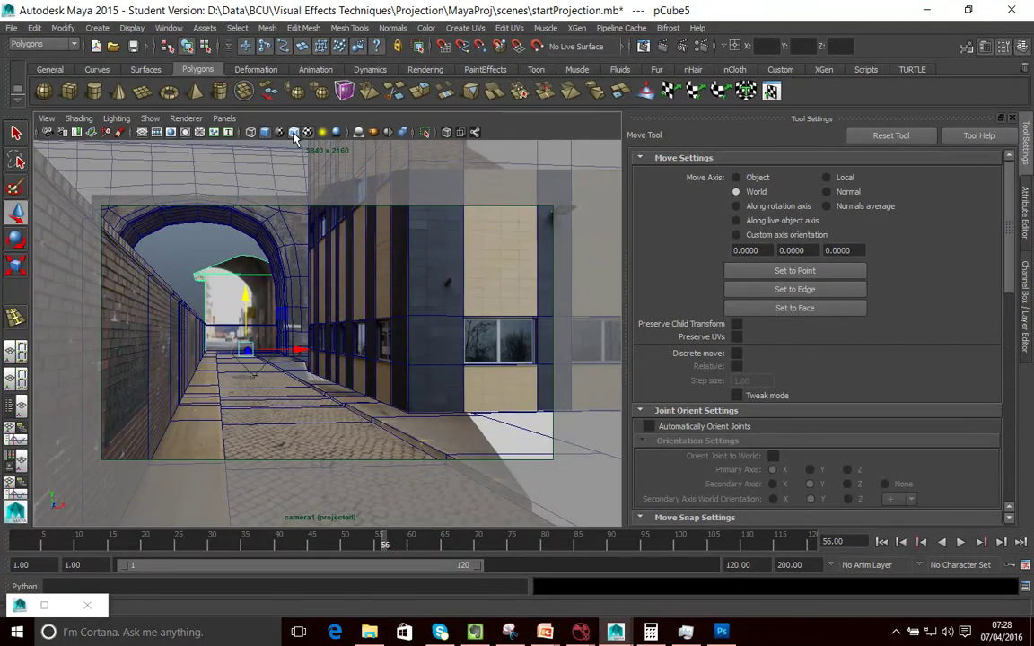
{"action": "left_click", "coordinate": [294, 133]}
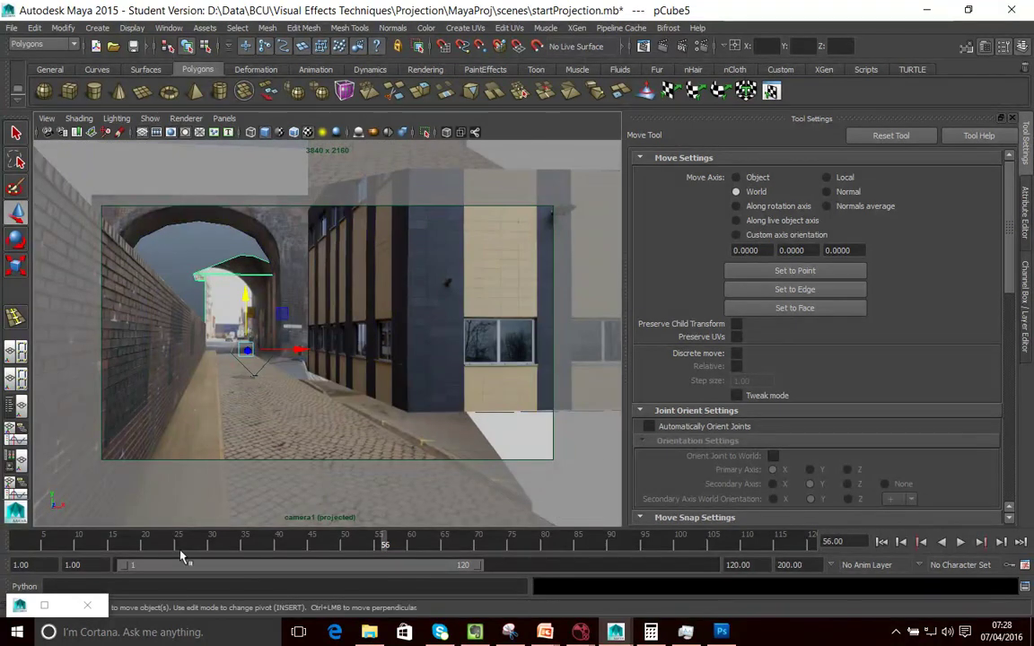
- Review the projected camera move by scrubbing from the first frames and playing the animation, ending at frame 55
{"action": "left_click", "coordinate": [37, 548]}
{"action": "mouse_move", "coordinate": [38, 547]}
{"action": "left_mouse_down"}
{"action": "mouse_move", "coordinate": [491, 547]}
{"action": "mouse_move", "coordinate": [254, 582]}
{"action": "mouse_move", "coordinate": [303, 594]}
{"action": "mouse_move", "coordinate": [199, 545]}
{"action": "mouse_move", "coordinate": [482, 577]}
{"action": "mouse_move", "coordinate": [146, 576]}
{"action": "mouse_move", "coordinate": [418, 578]}
{"action": "mouse_move", "coordinate": [175, 590]}
{"action": "mouse_move", "coordinate": [317, 523]}
{"action": "mouse_move", "coordinate": [419, 544]}
{"action": "left_mouse_up"}
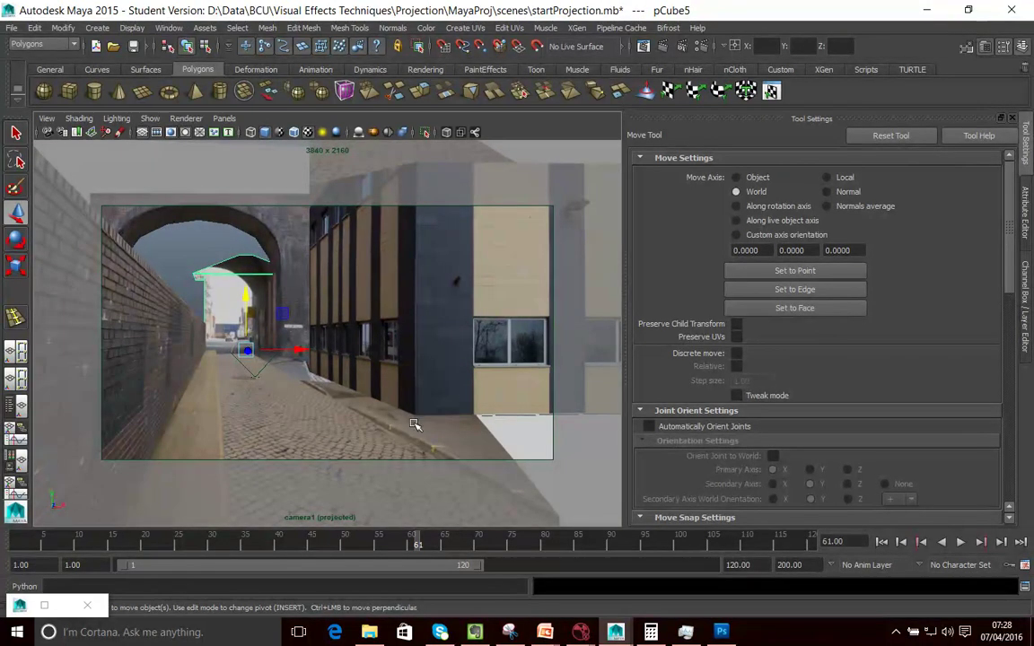
{"action": "key", "text": "alt+v"}
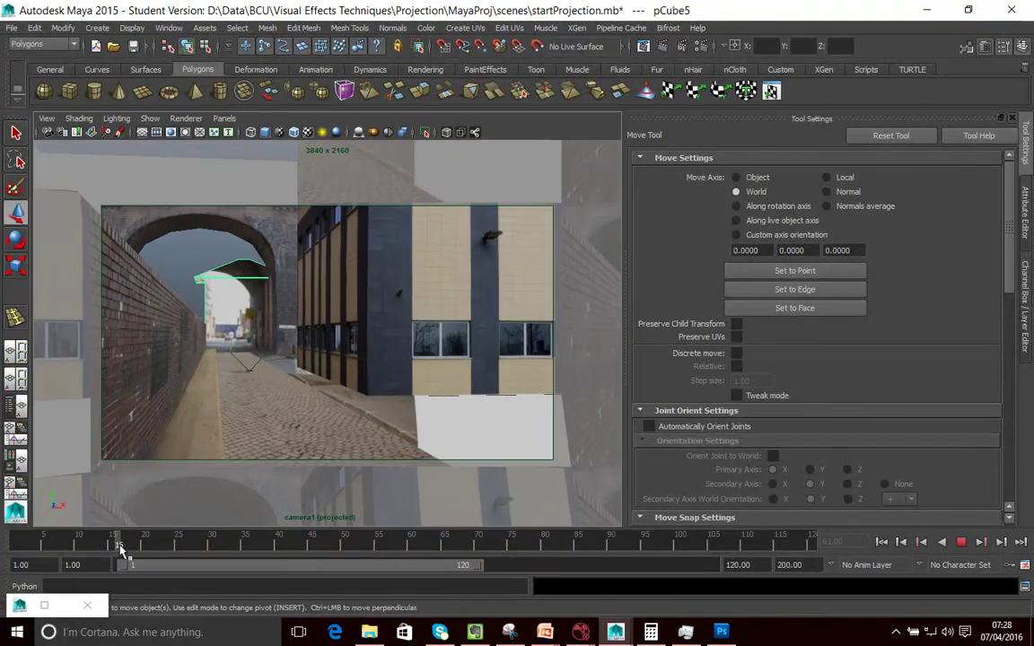
{"action": "mouse_move", "coordinate": [294, 561]}
{"action": "left_mouse_down"}
{"action": "mouse_move", "coordinate": [213, 550]}
{"action": "mouse_move", "coordinate": [526, 549]}
{"action": "mouse_move", "coordinate": [381, 553]}
{"action": "left_mouse_up"}
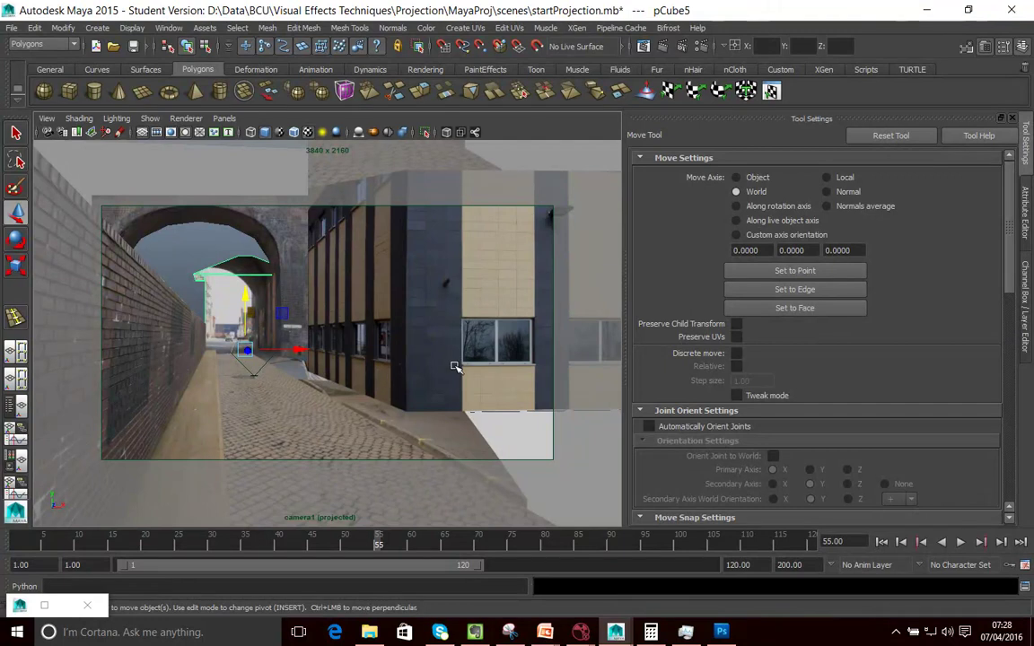